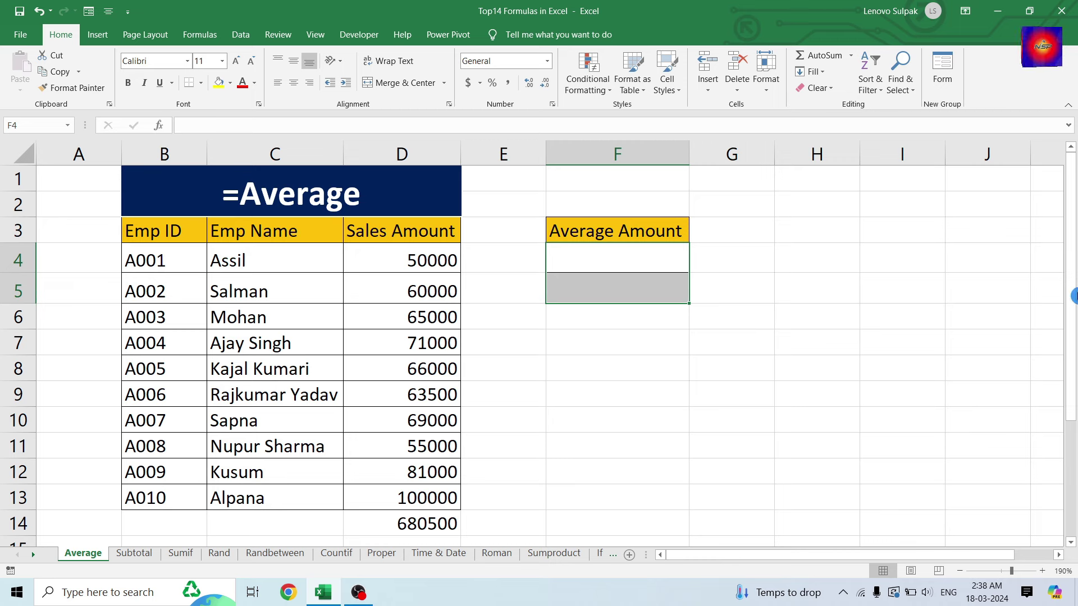
Step: Review the Emp ID, Emp Name and Sales Amount columns, then clear the 680500 total in D14
left_click_drag(152, 232, 126, 581)
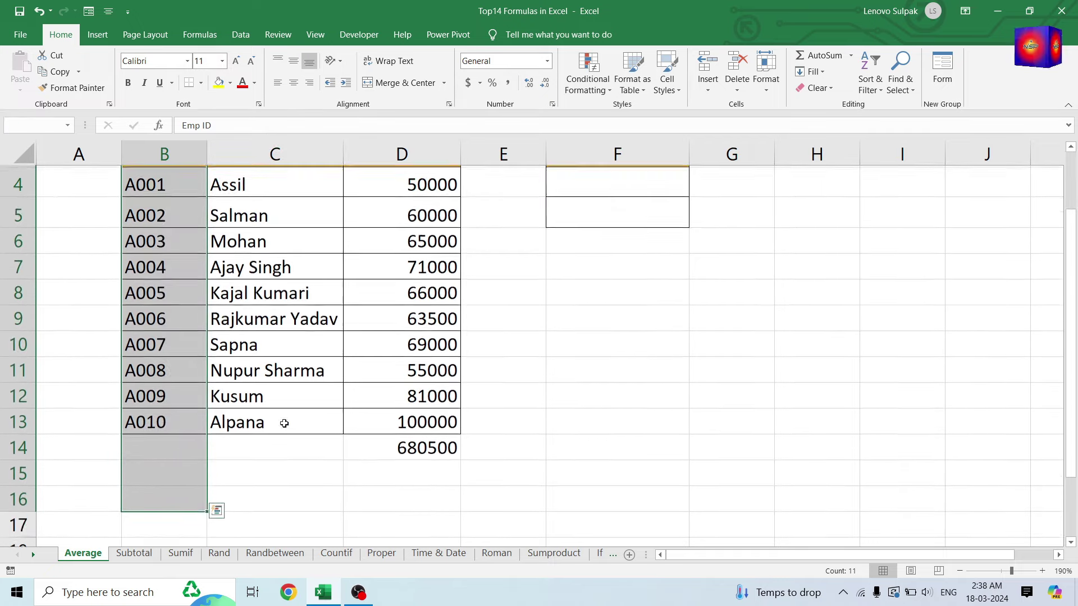
scroll(315, 393, "up", 1)
left_click_drag(309, 238, 301, 521)
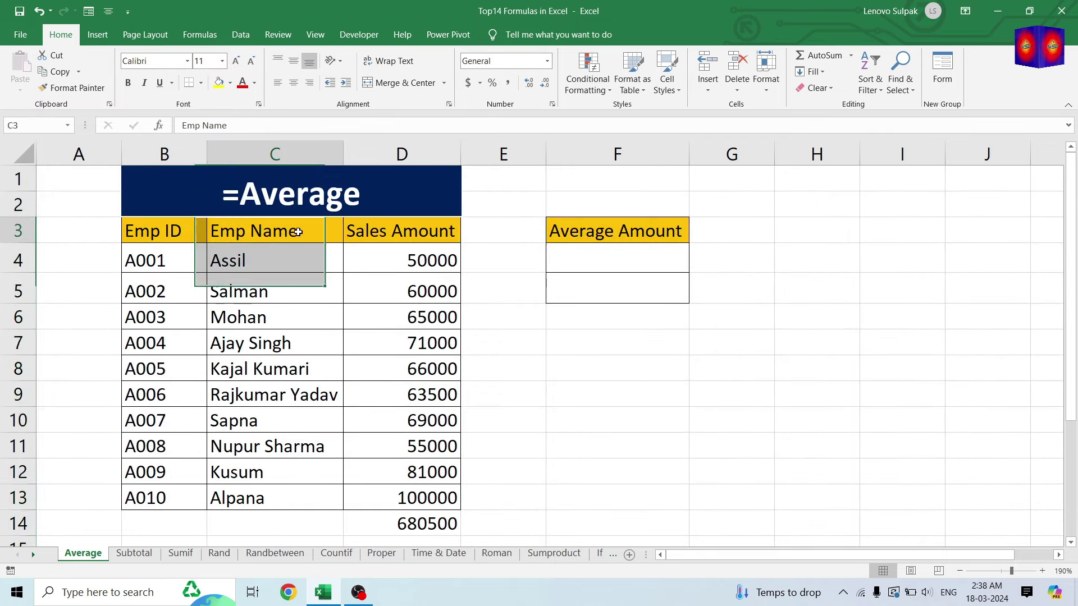
left_click_drag(418, 239, 419, 508)
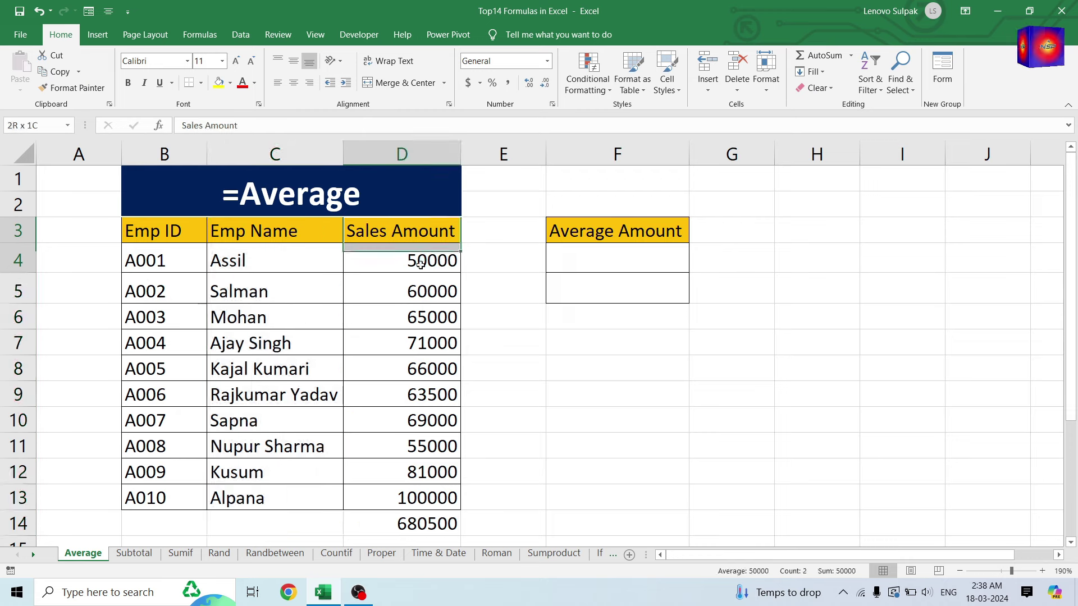
left_click(403, 521)
key("Delete")
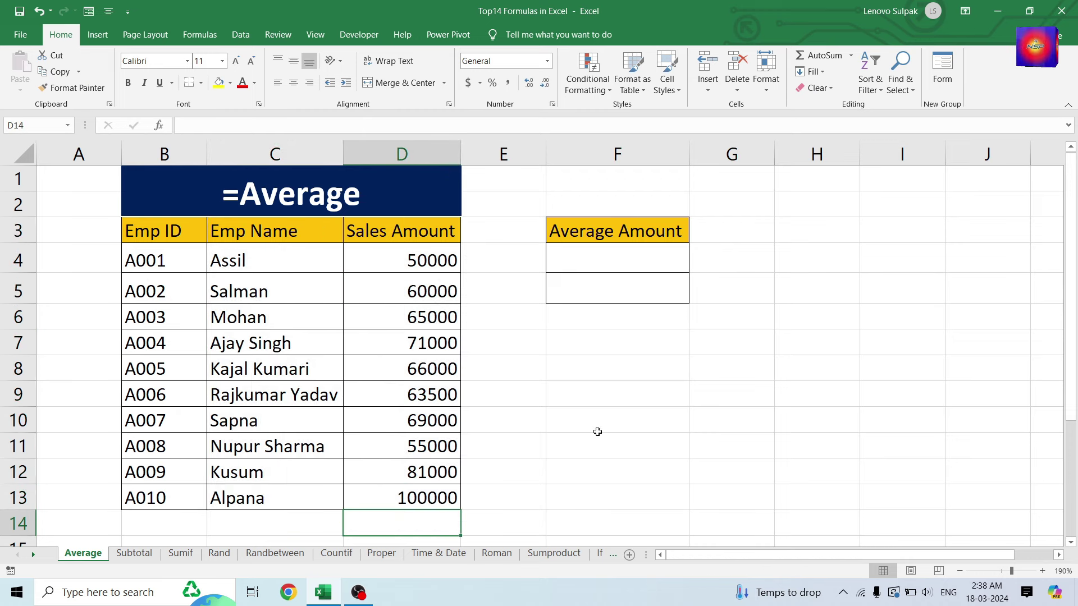
Step: Enter =AVERAGE(D4:D13) in F4 to show the 68050 average sales amount
left_click(603, 265)
type("=aver")
key("Tab")
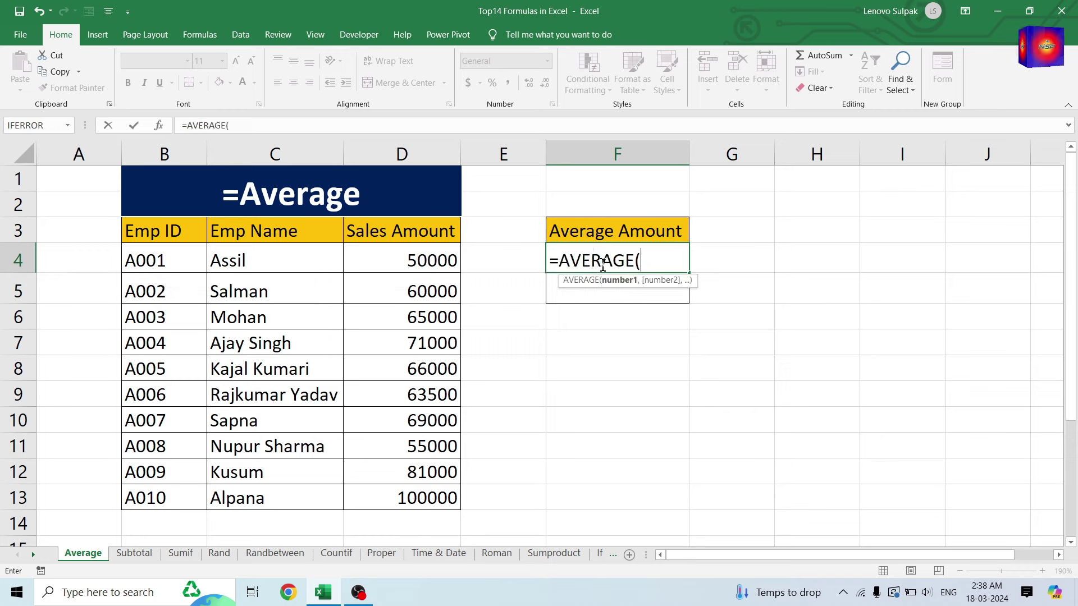
left_click_drag(368, 251, 368, 496)
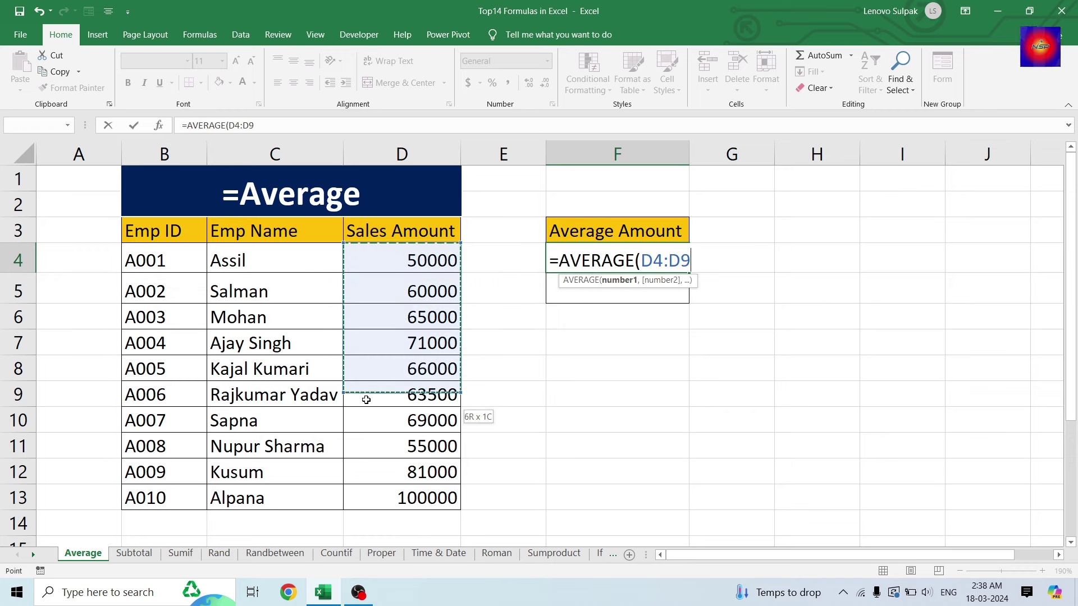
type(")")
key("Return")
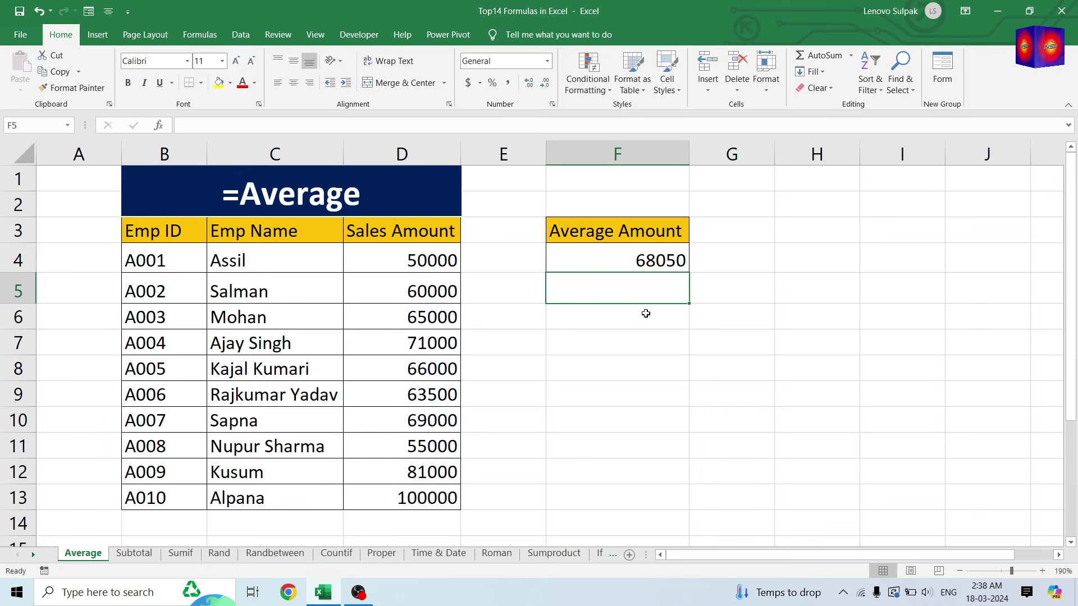
Step: Delete the F4 average and undo to restore it, then select D14
left_click(623, 260)
key("Delete")
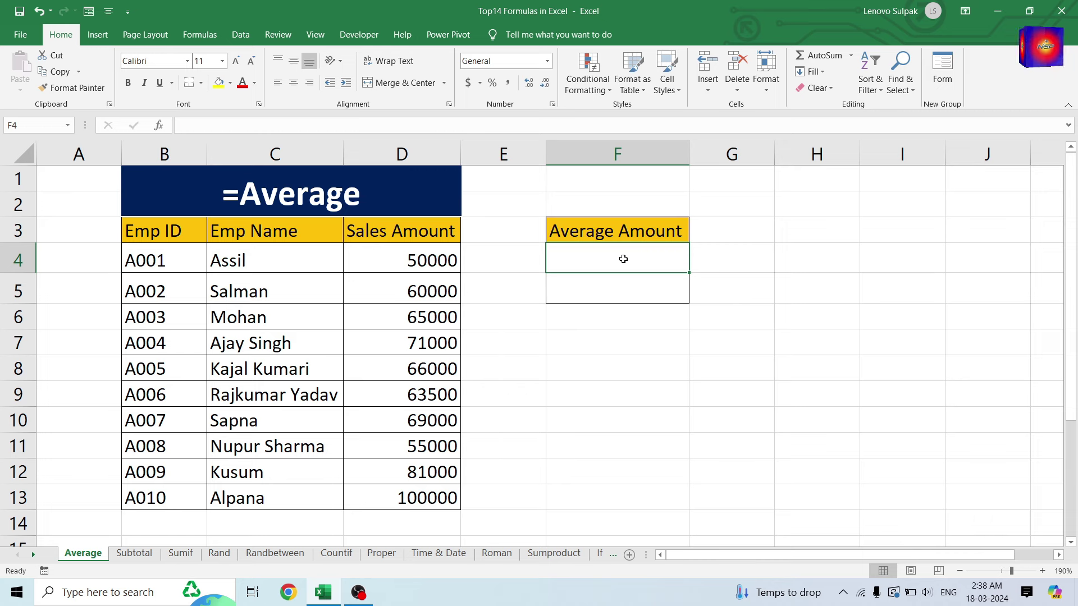
key("ctrl+z")
left_click(580, 373)
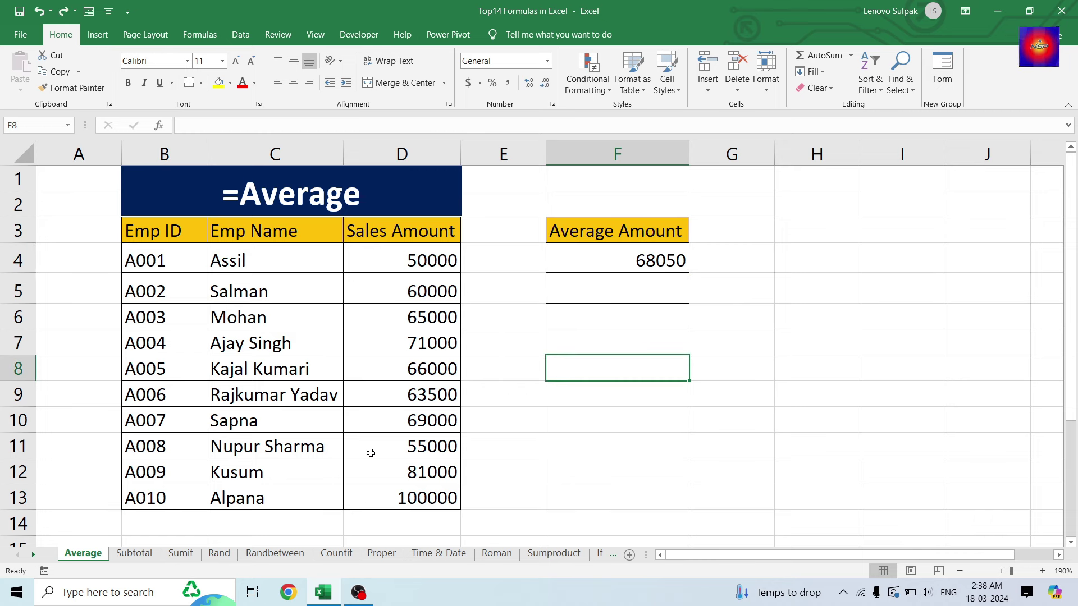
left_click(375, 522)
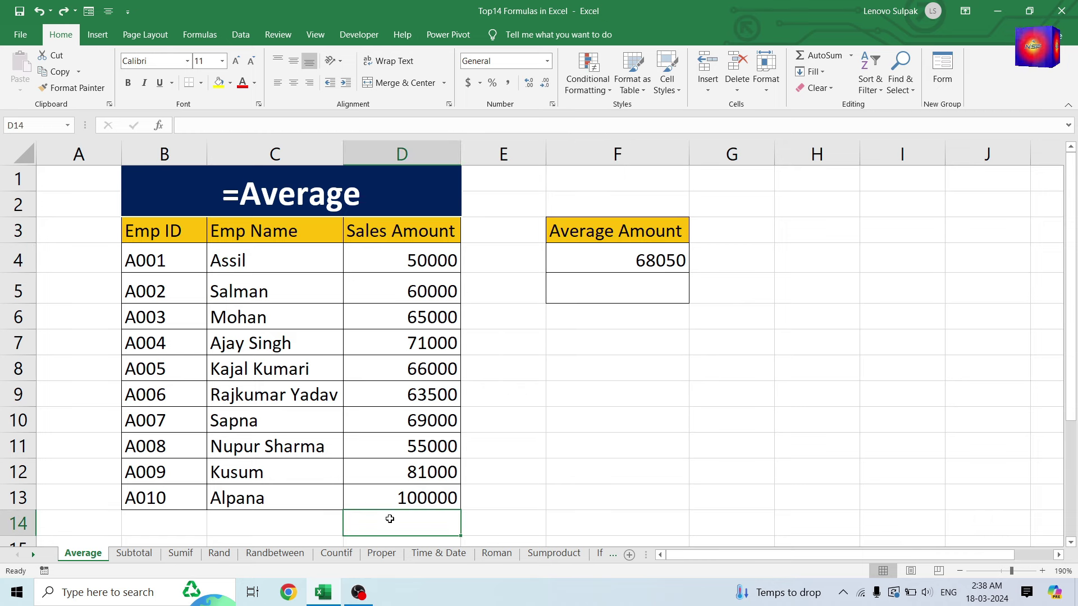
Step: AutoSum the sales amounts back into D14, giving 680500
key("alt+equal")
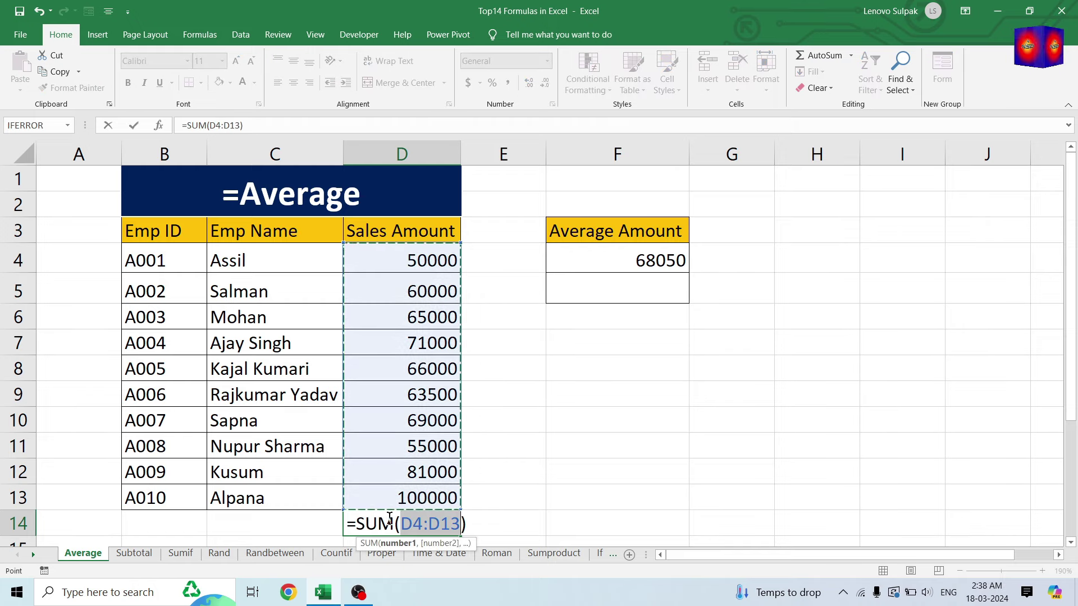
key("Return")
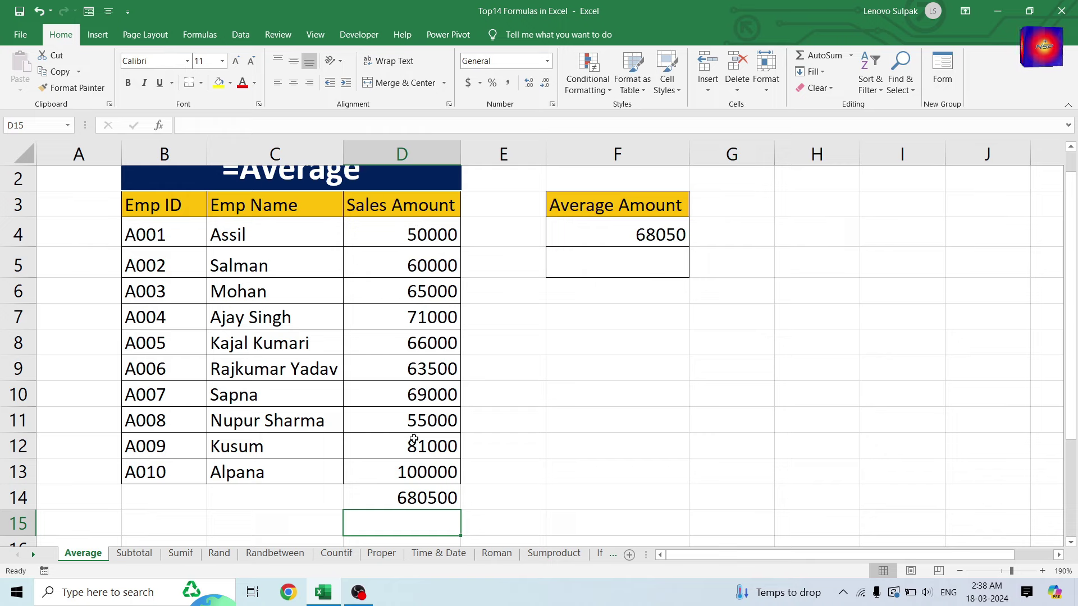
scroll(420, 447, "up", 1)
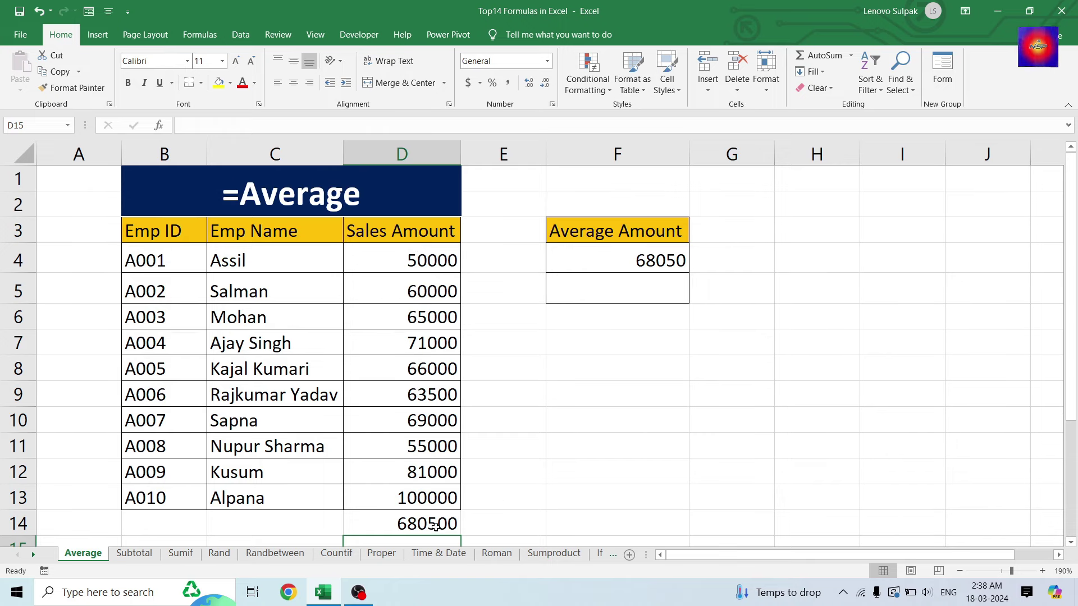
Step: Enter =D14/10 in F5, then clear both average results in F4:F5
left_click(572, 287)
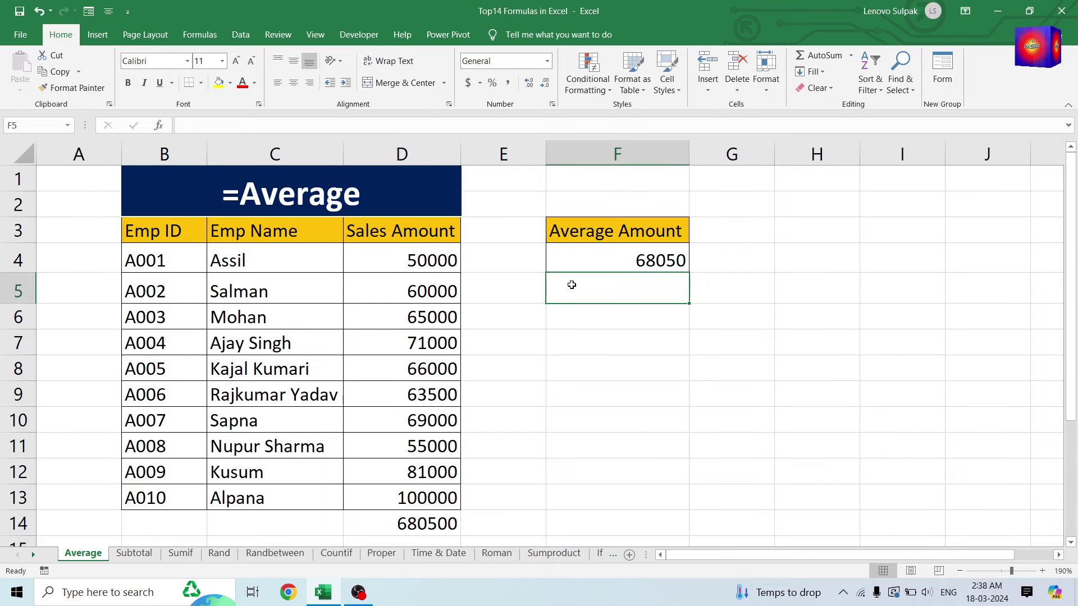
type("=")
left_click(392, 522)
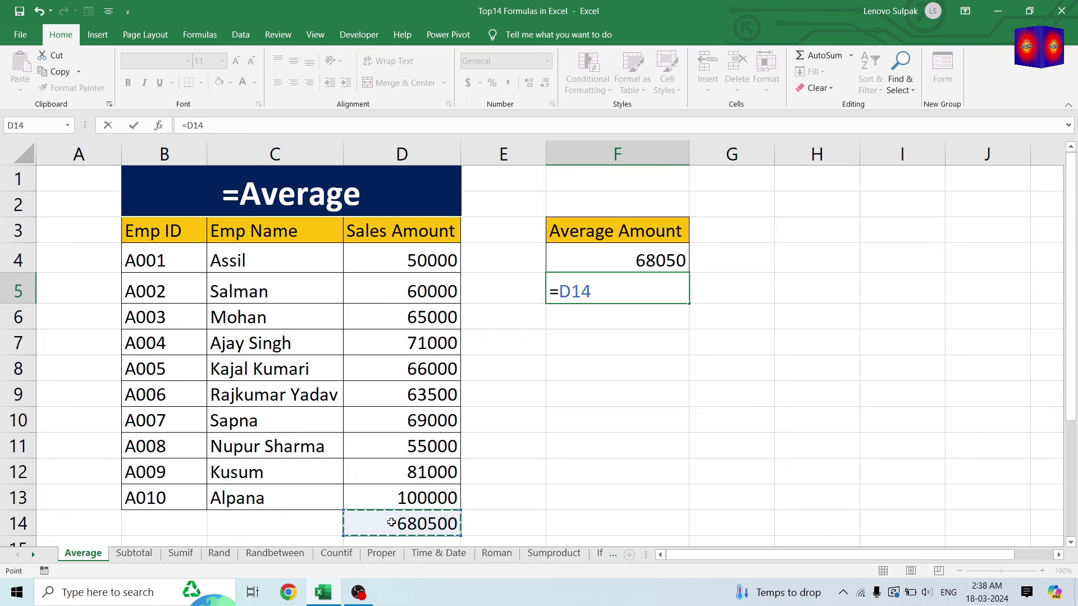
type("/")
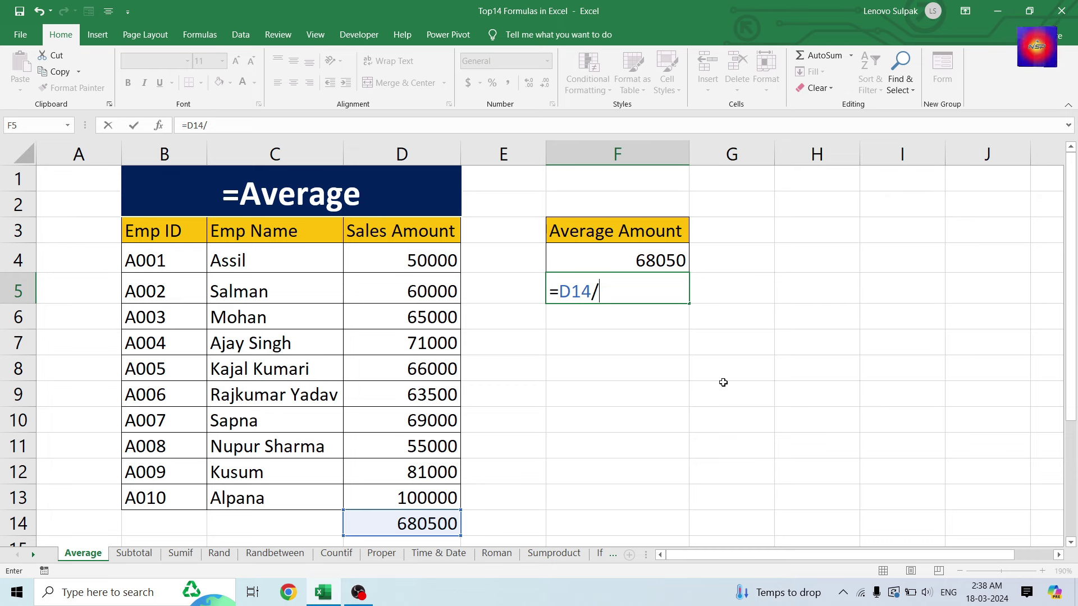
type("10")
key("Return")
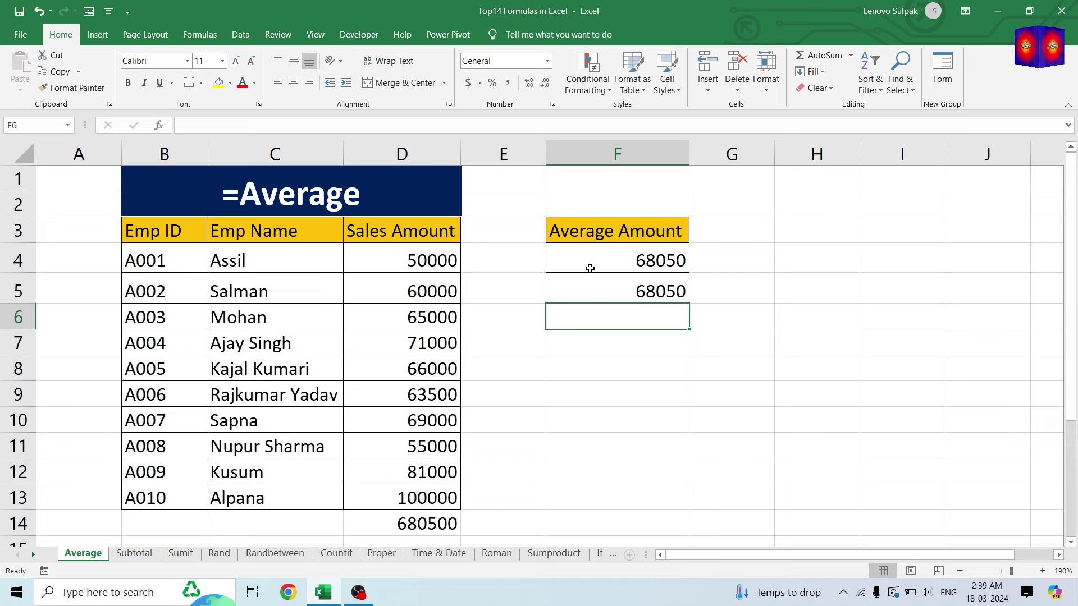
left_click_drag(588, 265, 600, 303)
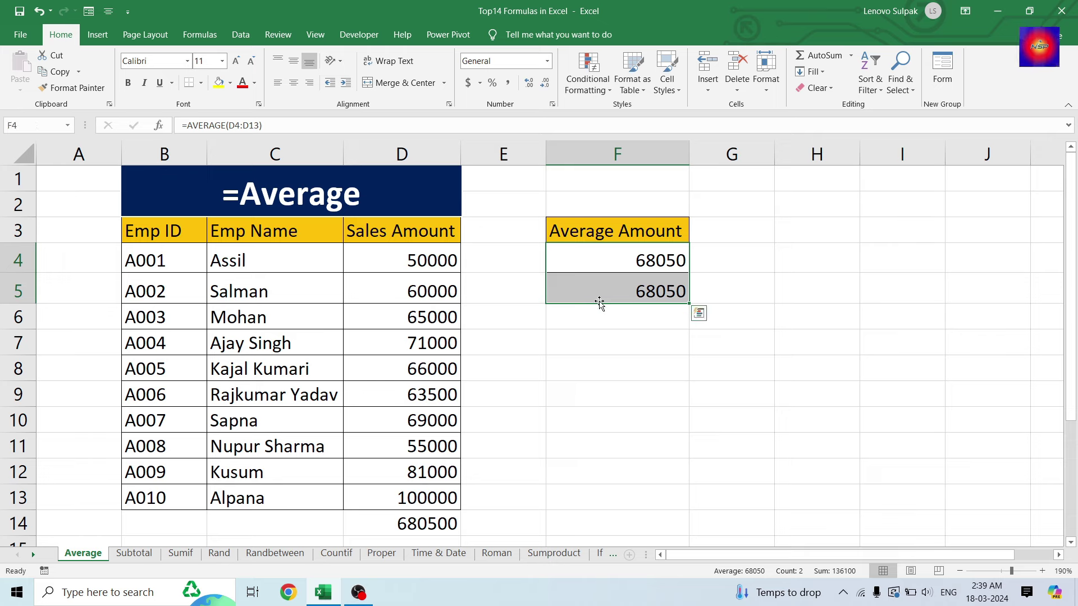
key("Delete")
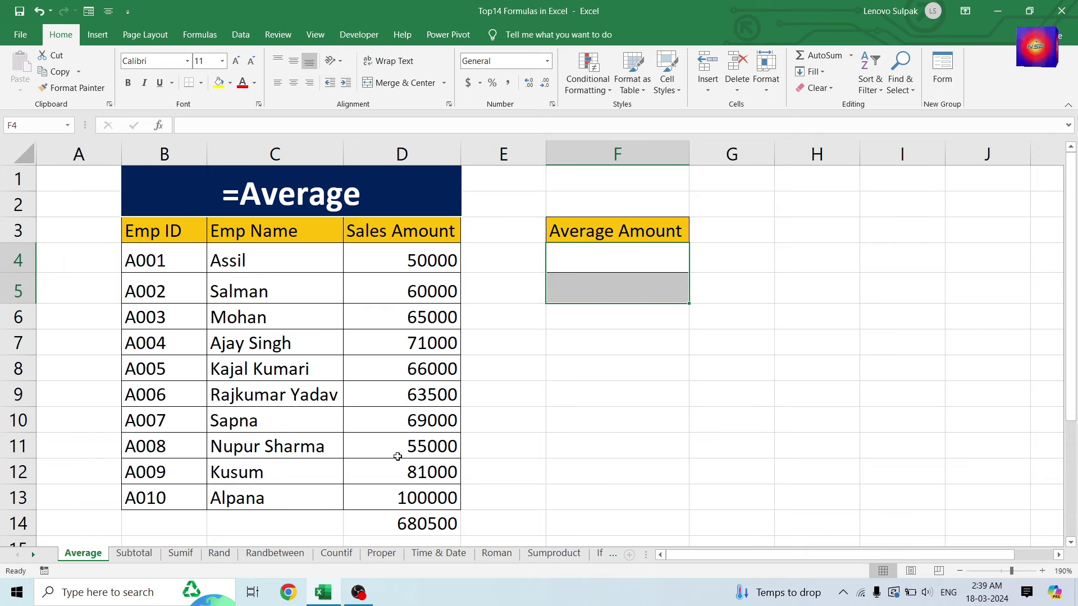
Step: On the Subtotal sheet, AutoSum the quantities into C13 for a total of 299
left_click(135, 553)
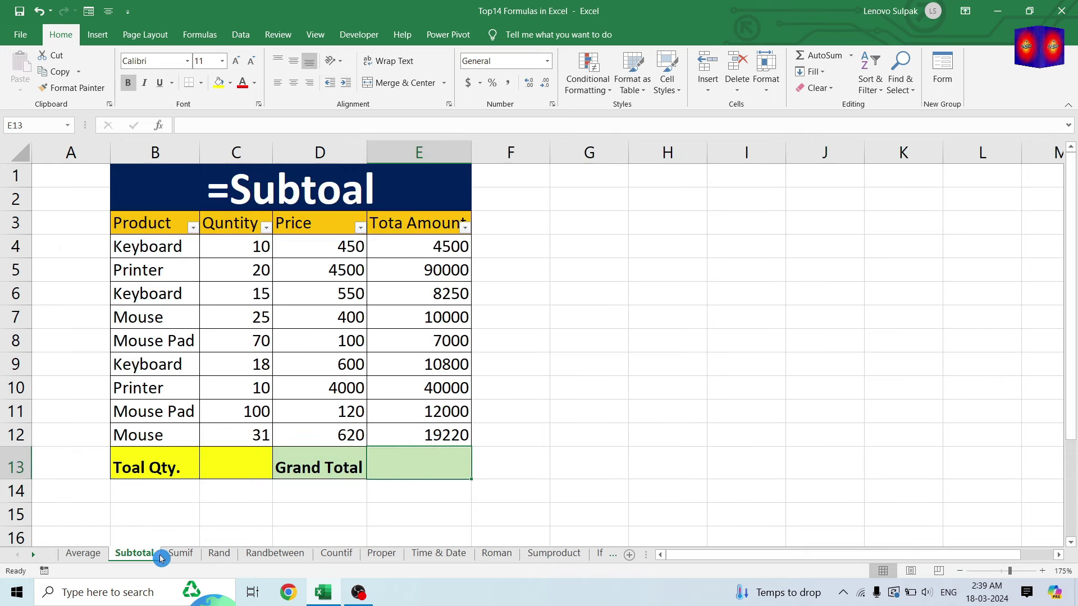
left_click(416, 437)
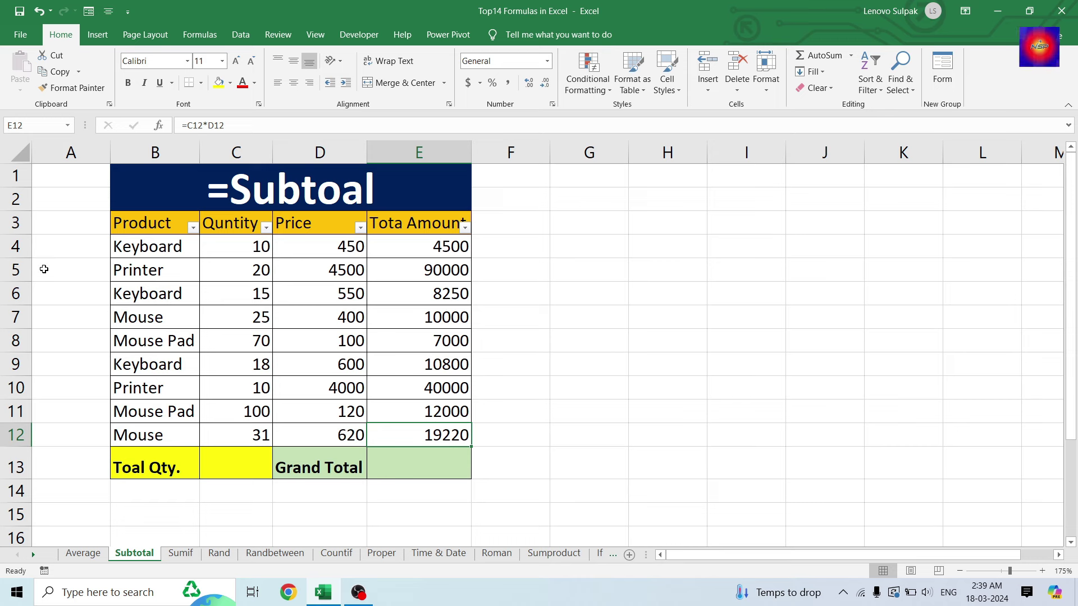
left_click(244, 475)
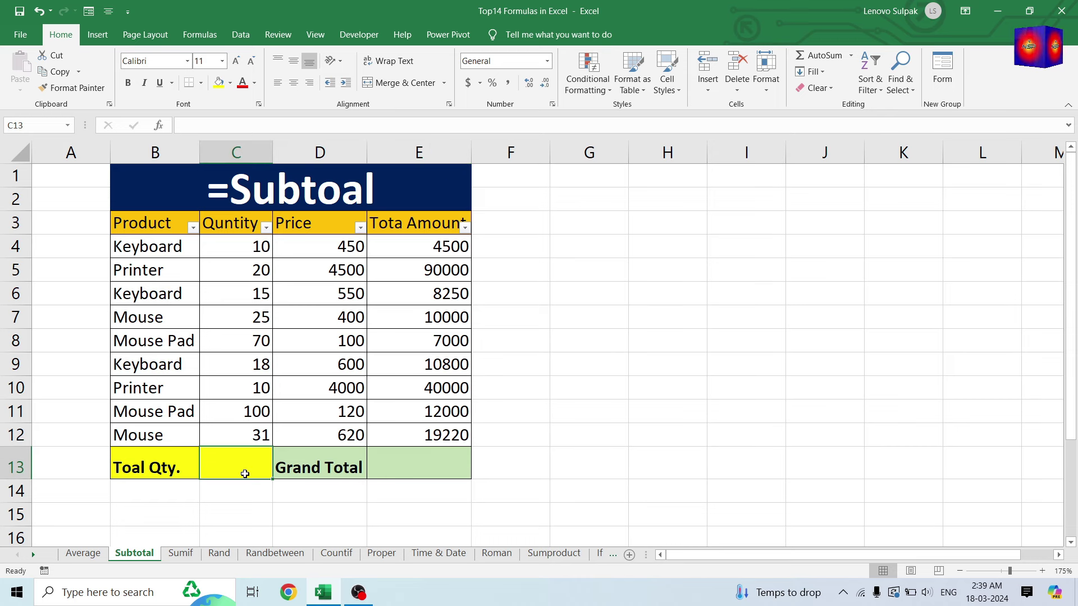
key("alt+equal")
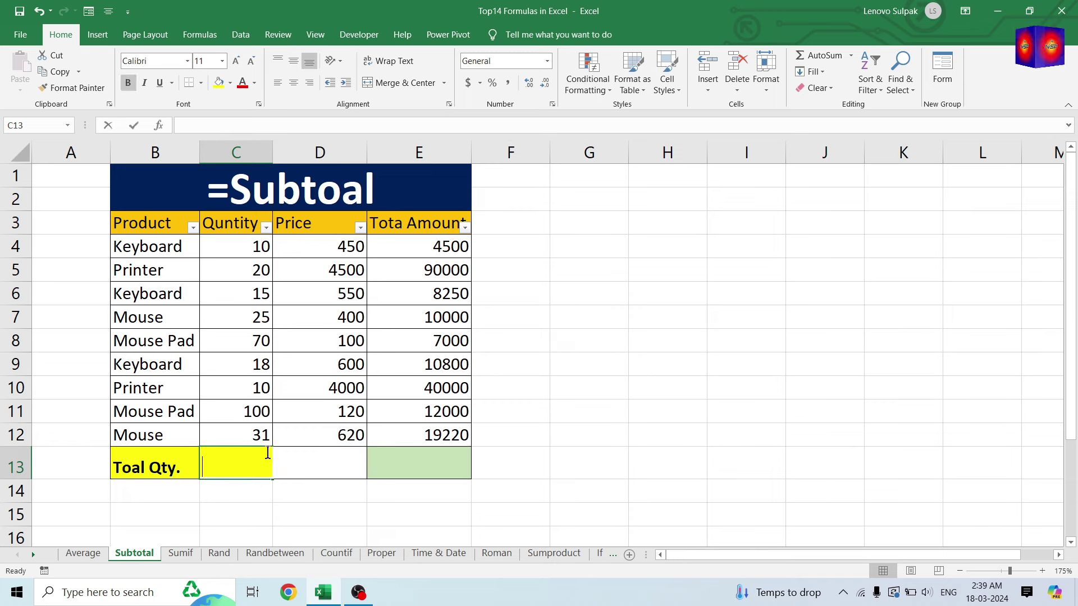
key("Return")
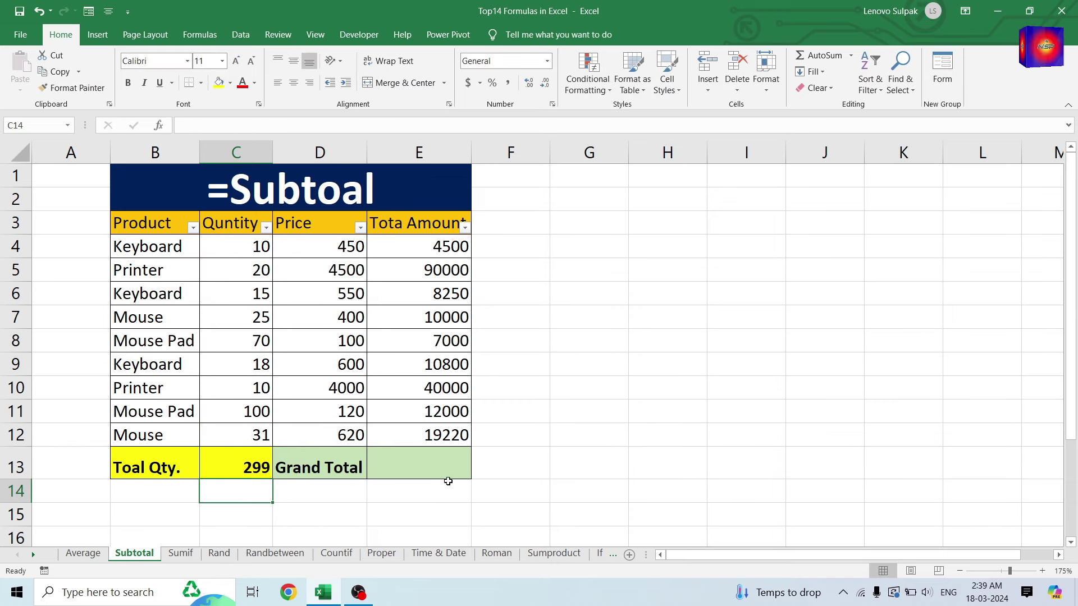
Step: AutoSum the Grand Total into E13, giving 201770
left_click(405, 455)
key("alt+equal")
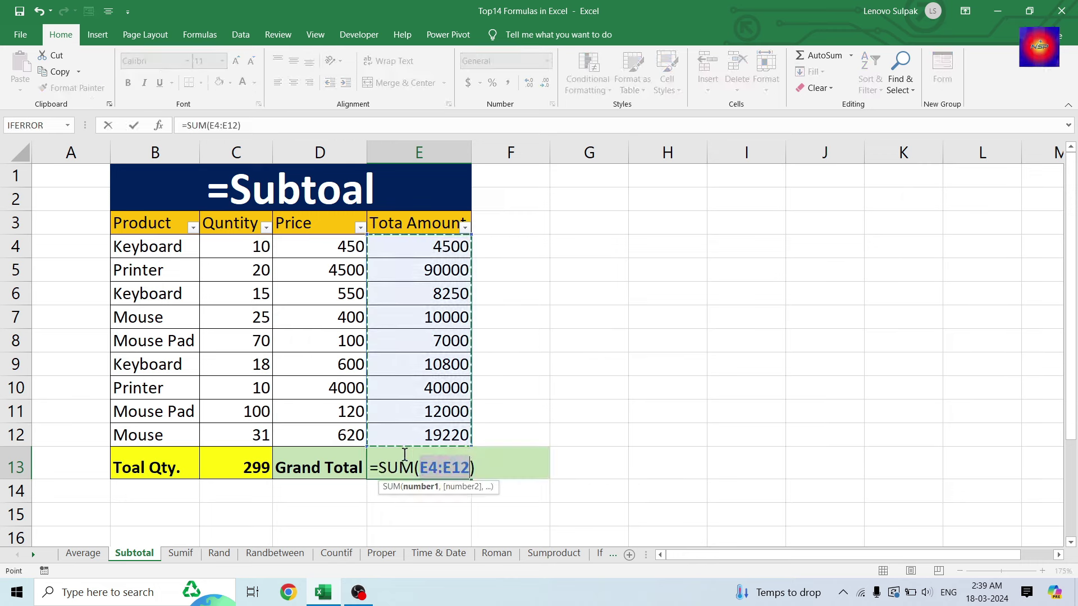
key("Return")
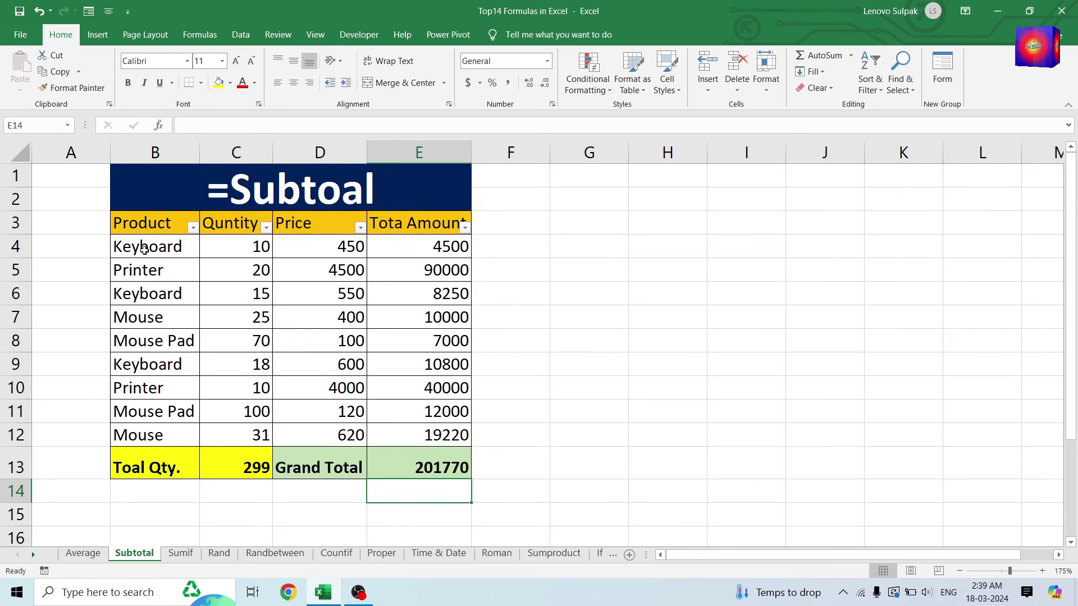
Step: Filter the Product column to show only Keyboard rows
left_click(193, 227)
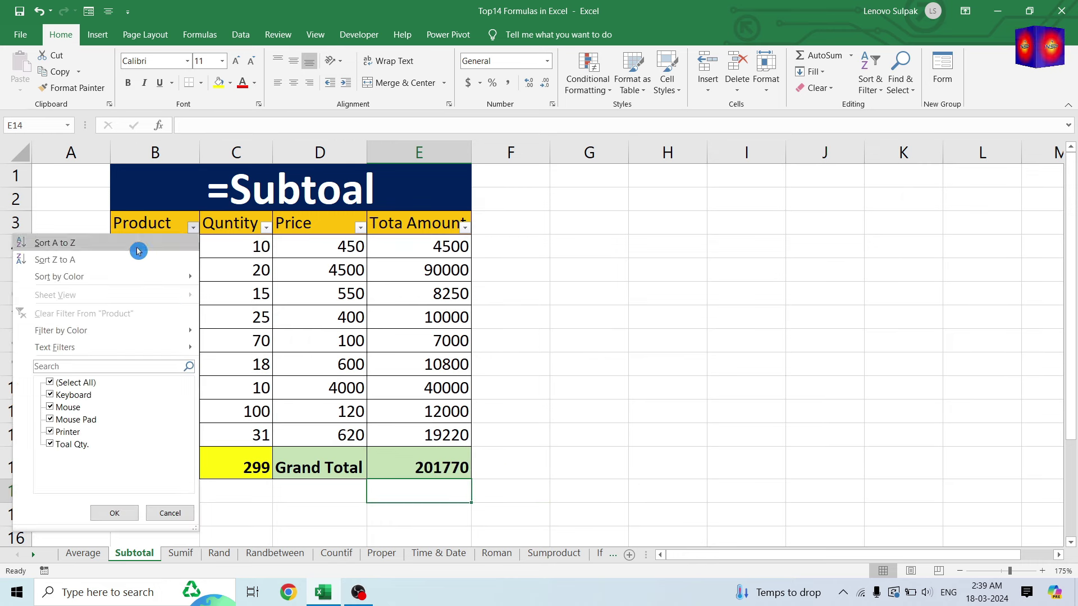
left_click(51, 383)
left_click(50, 394)
left_click(114, 514)
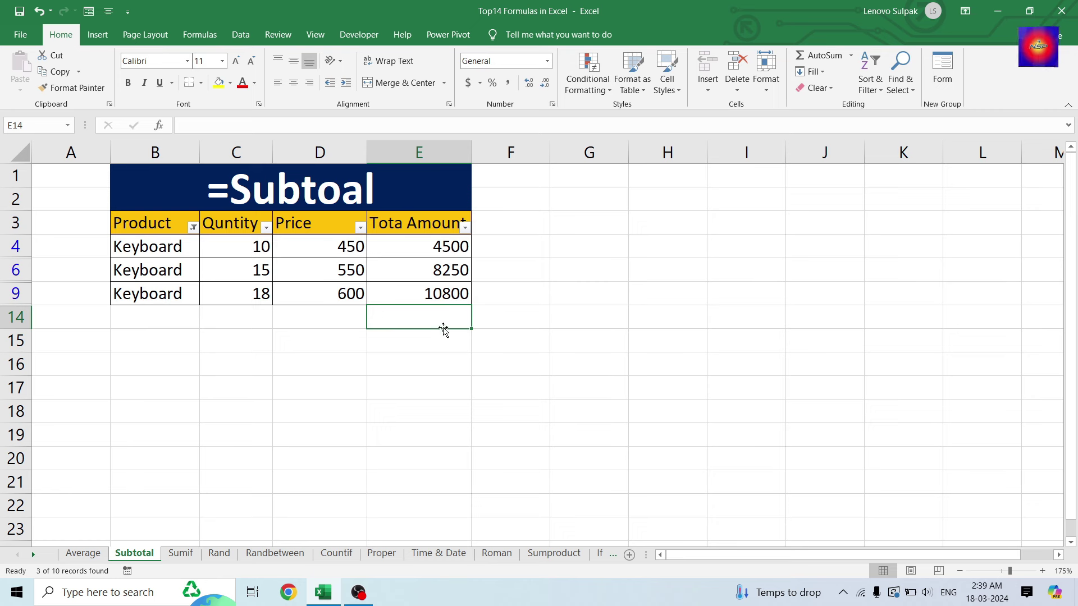
Step: Clear the Product filter so all nine rows show, then select Printer in B5
left_click(193, 227)
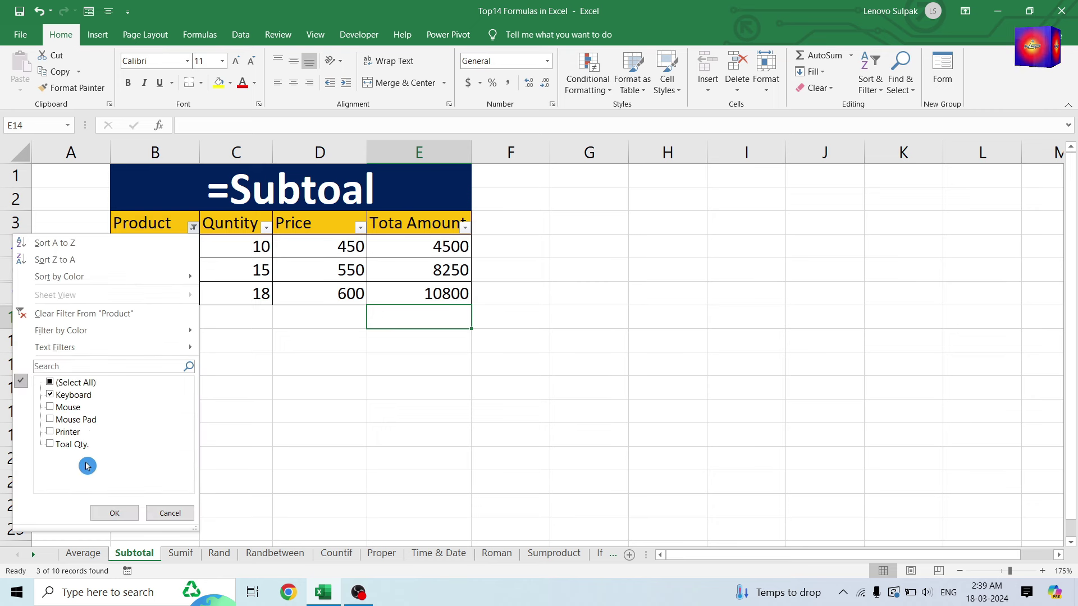
left_click(50, 383)
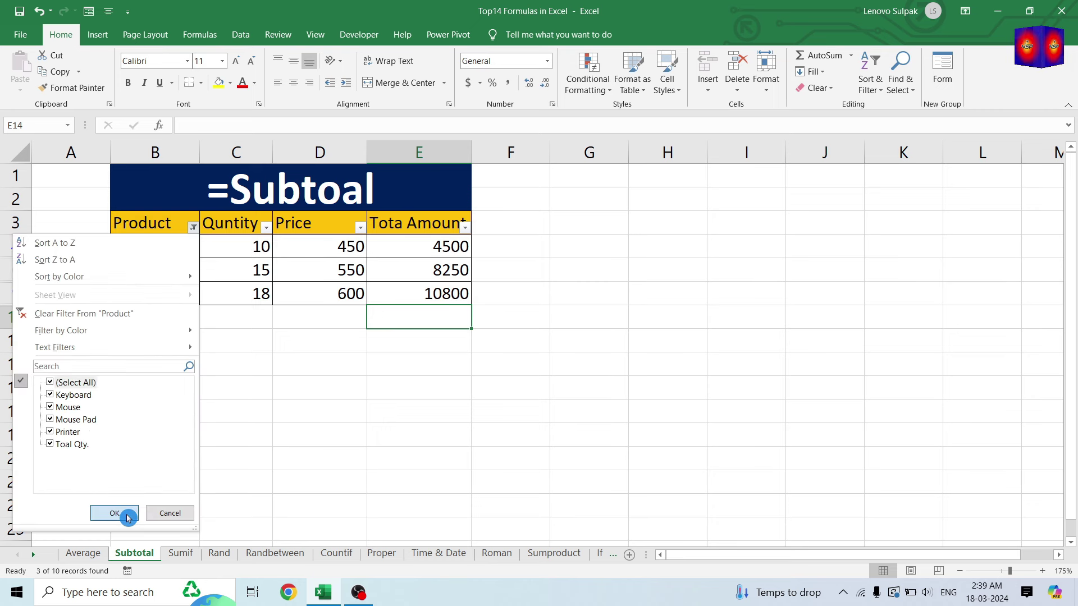
left_click(116, 513)
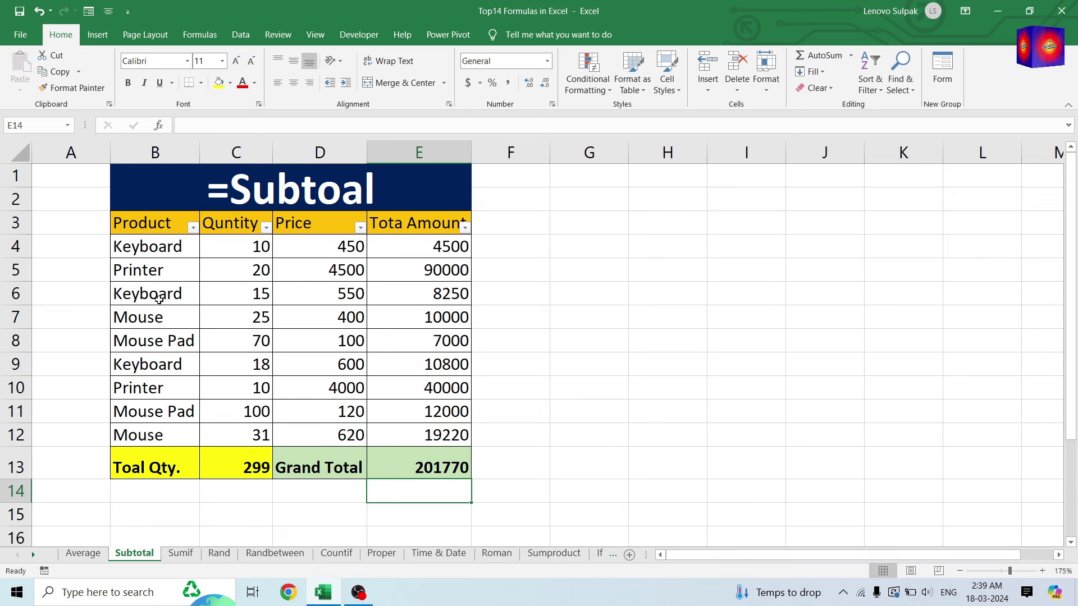
left_click(162, 271)
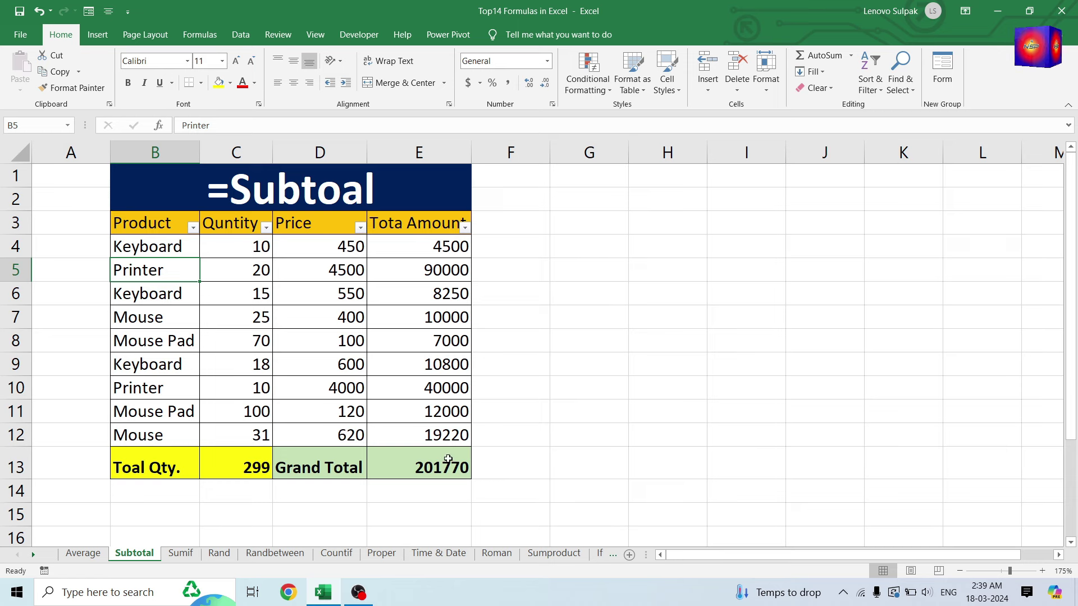
Step: Clear the existing totals in C13 and E13
left_click(238, 460)
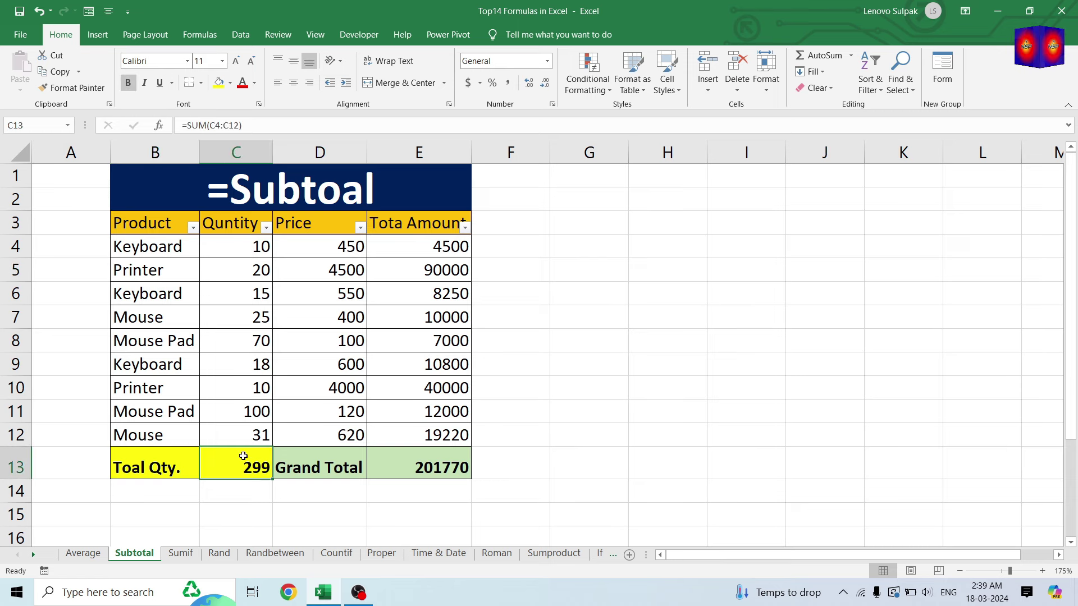
key("Delete")
left_click(465, 462)
key("Delete")
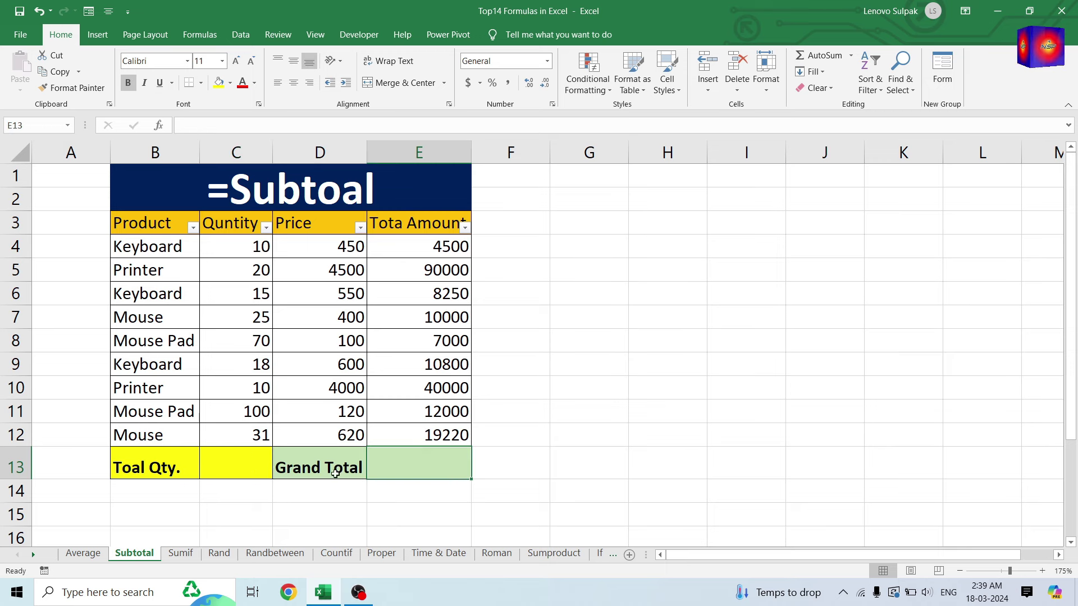
Step: Enter =SUBTOTAL(9,C4:C12) in C13, showing a Total Qty of 299
left_click(260, 466)
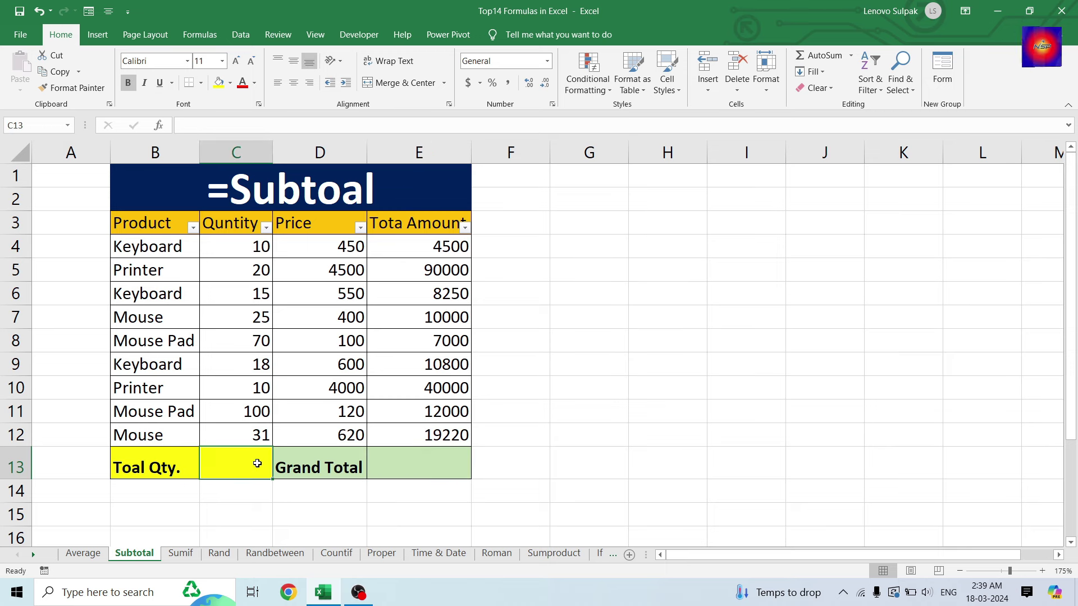
type("=subtot")
key("Tab")
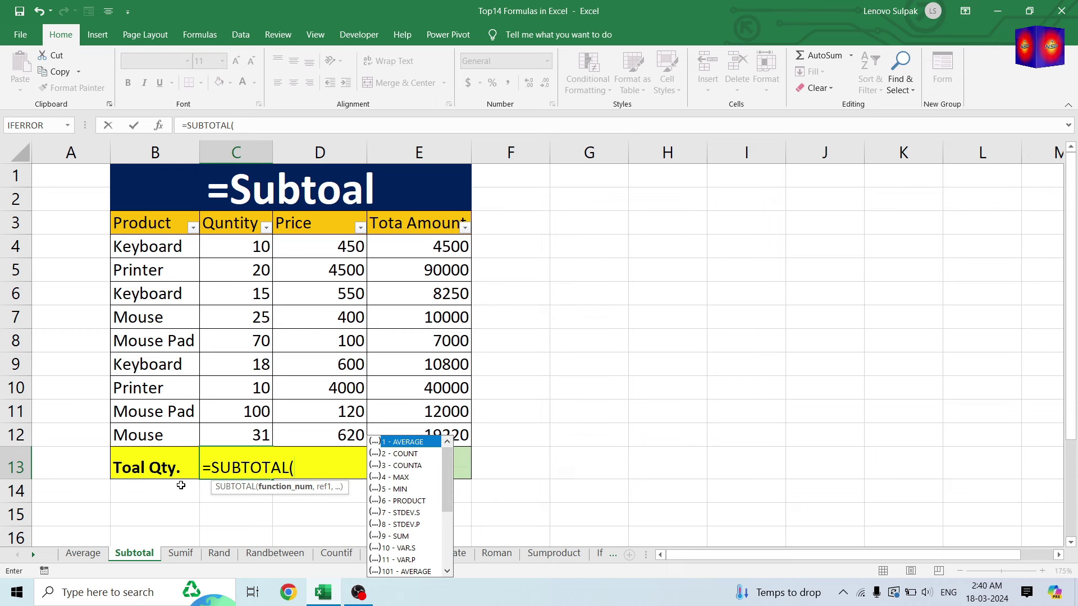
left_click(434, 500)
type("9")
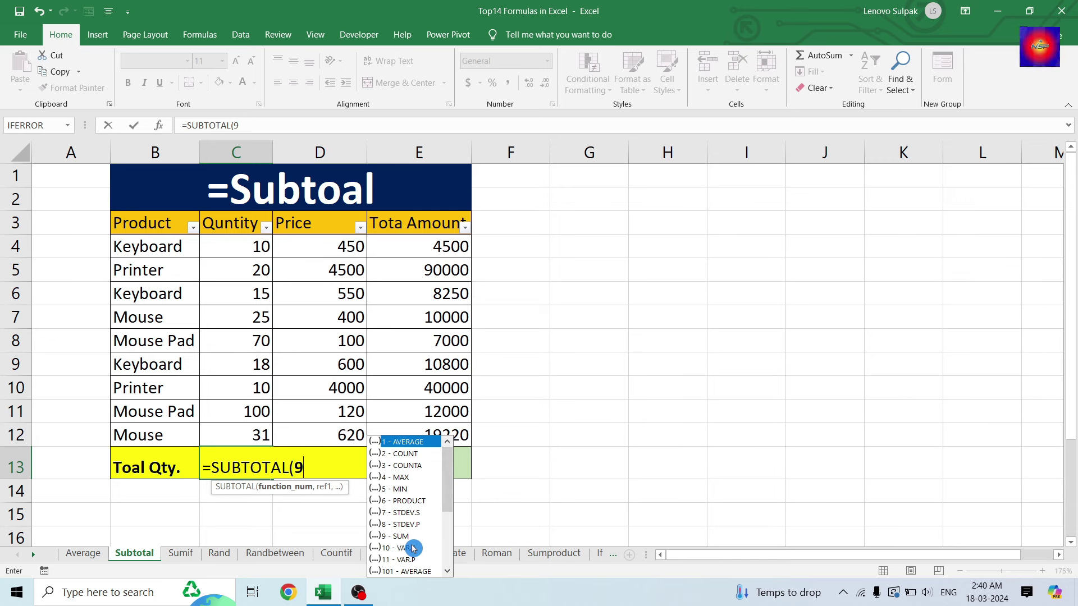
type(",")
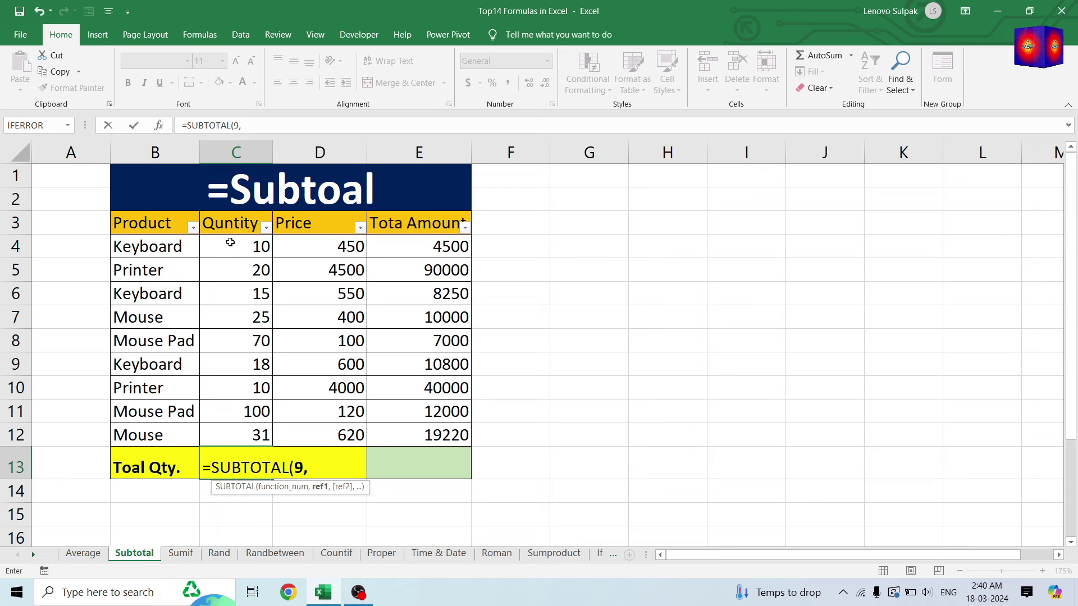
left_click_drag(231, 246, 234, 432)
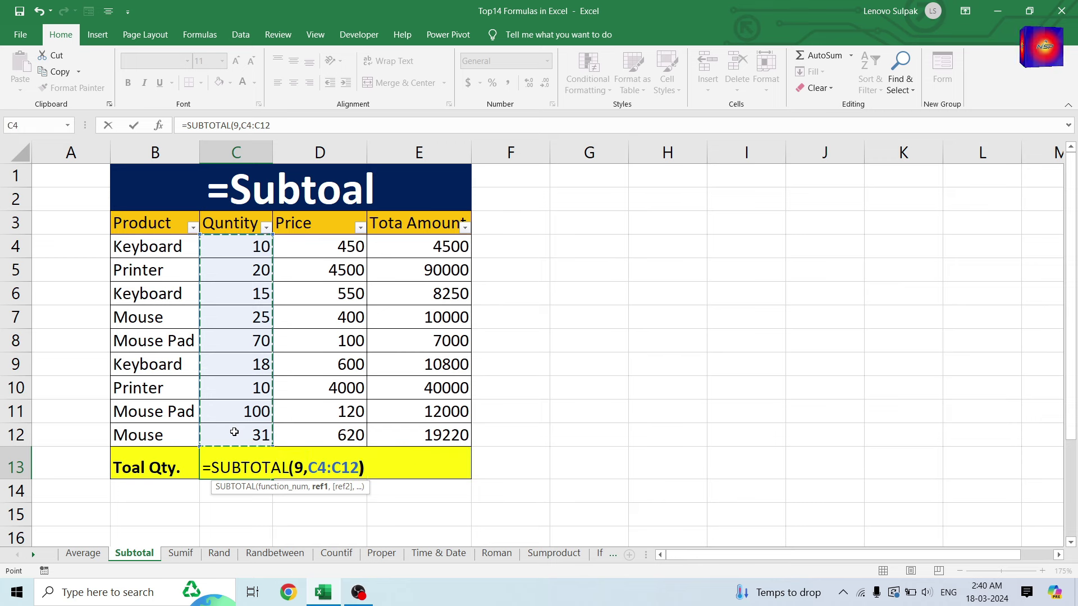
type(")")
key("Return")
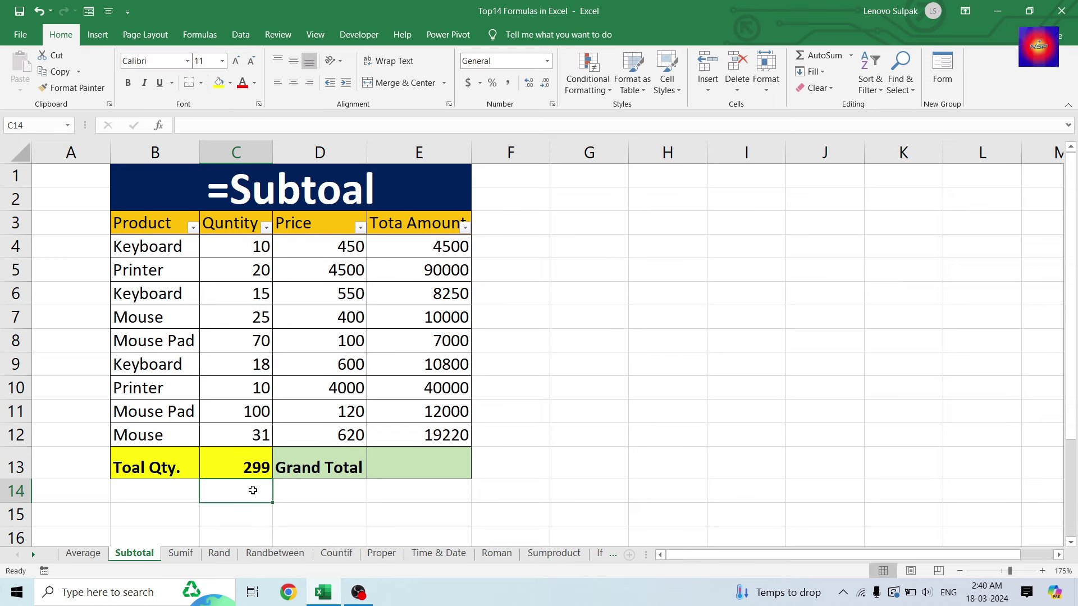
left_click(236, 465)
Step: Enter =SUBTOTAL(9,E4:E12) in E13 using 9 - SUM, giving a Grand Total of 201770
left_click(417, 460)
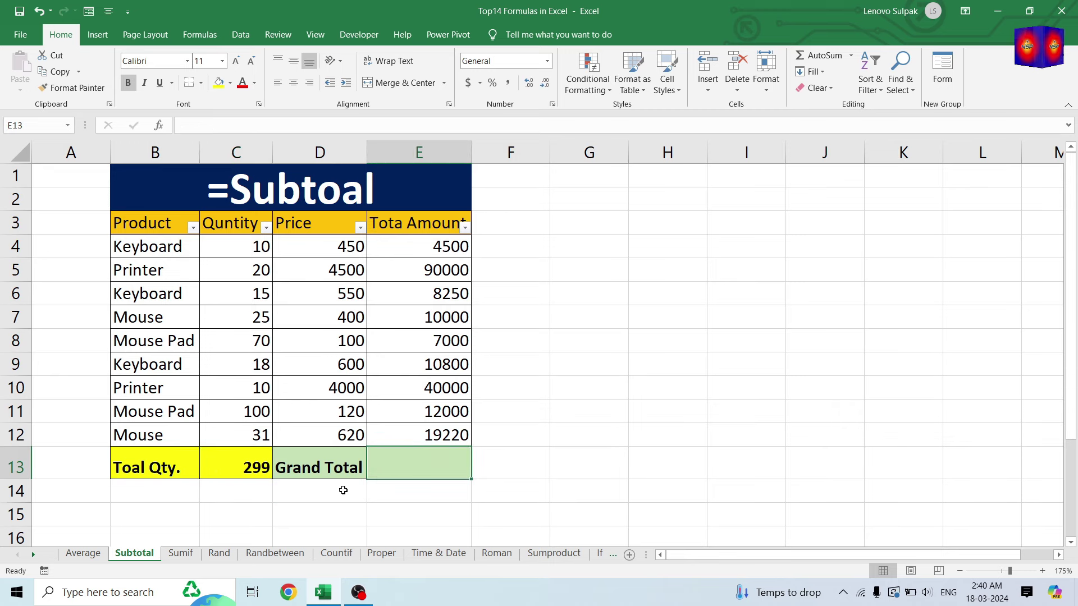
type("=su")
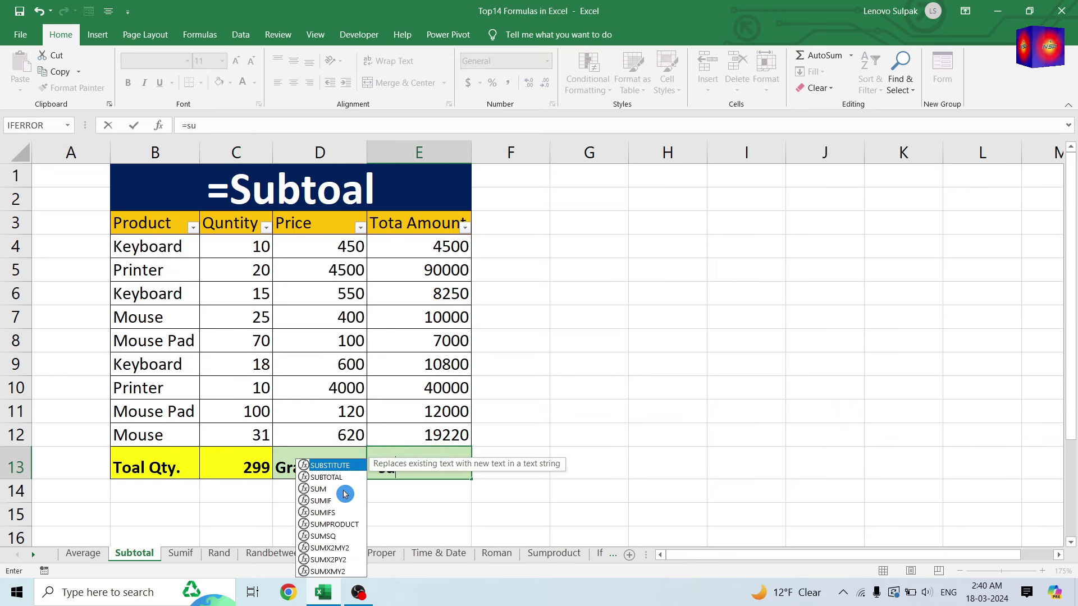
type("bto")
key("Tab")
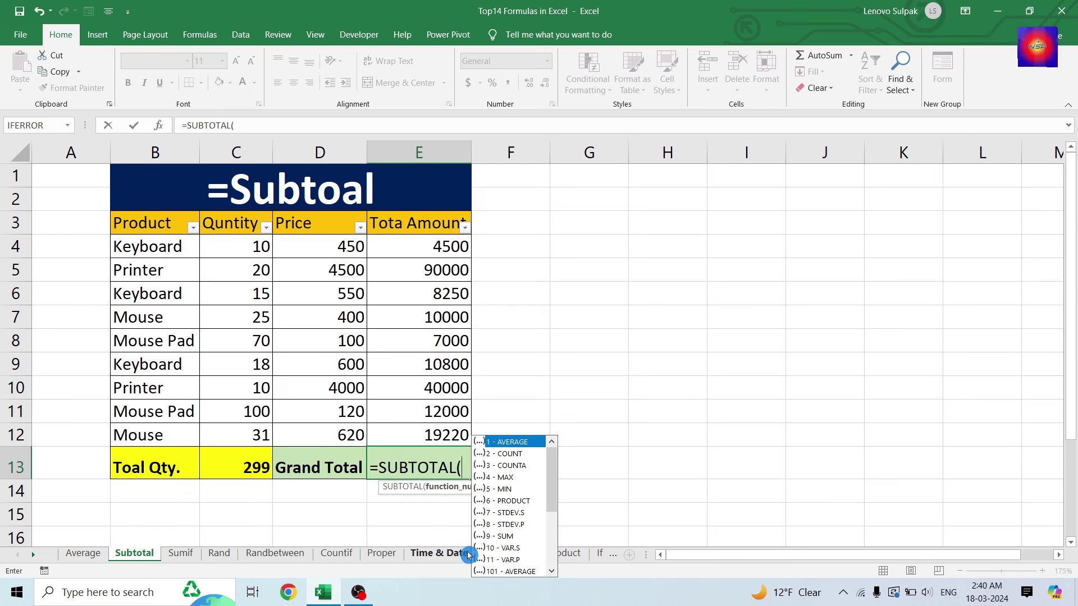
double_click(490, 538)
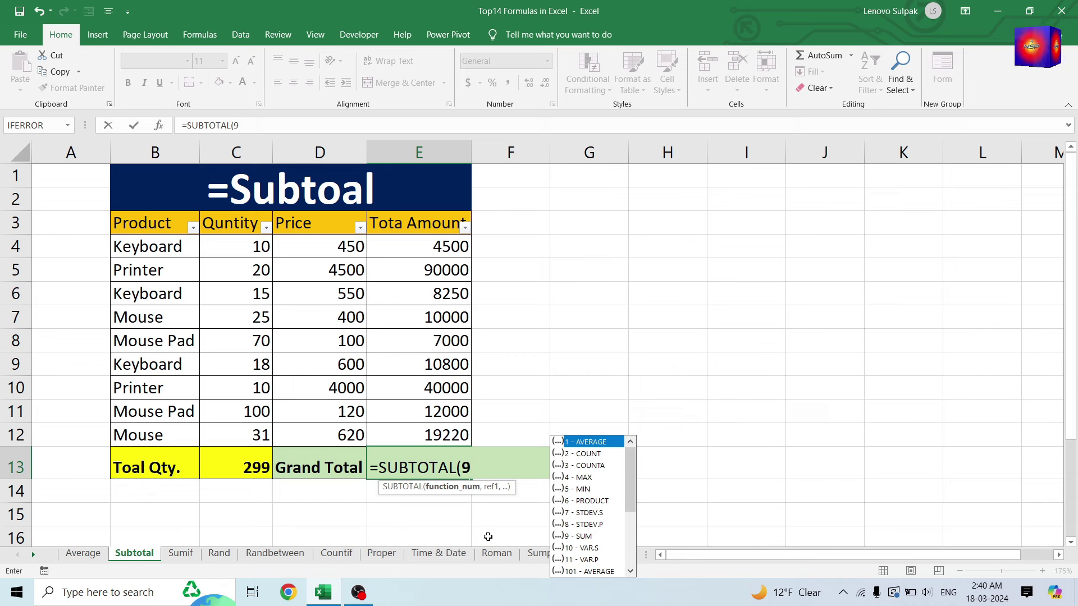
type(",")
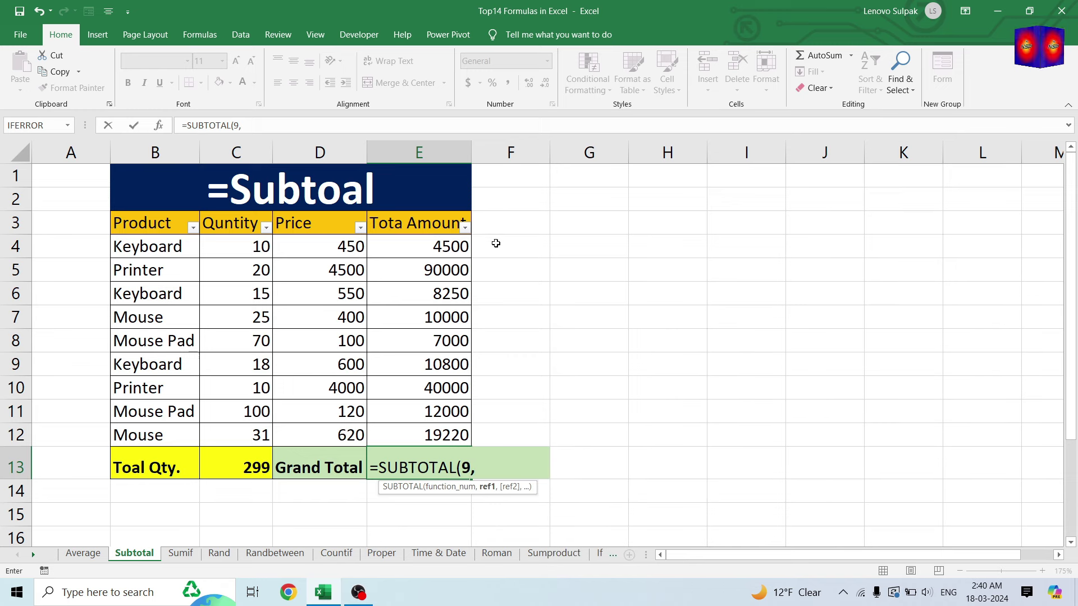
left_click_drag(413, 245, 417, 427)
type(")")
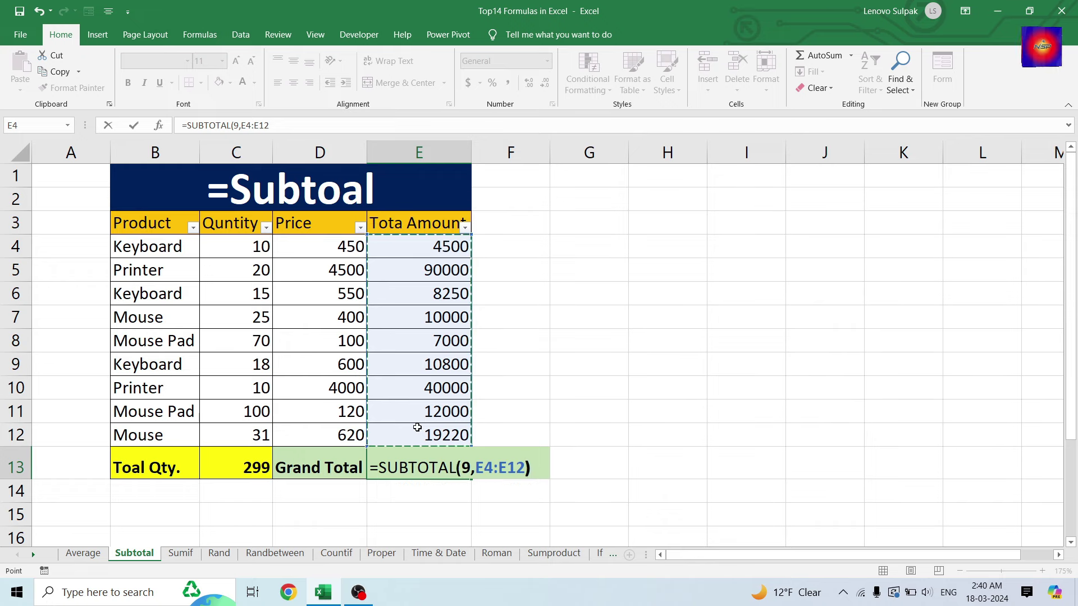
key("Return")
scroll(417, 427, "down", 1)
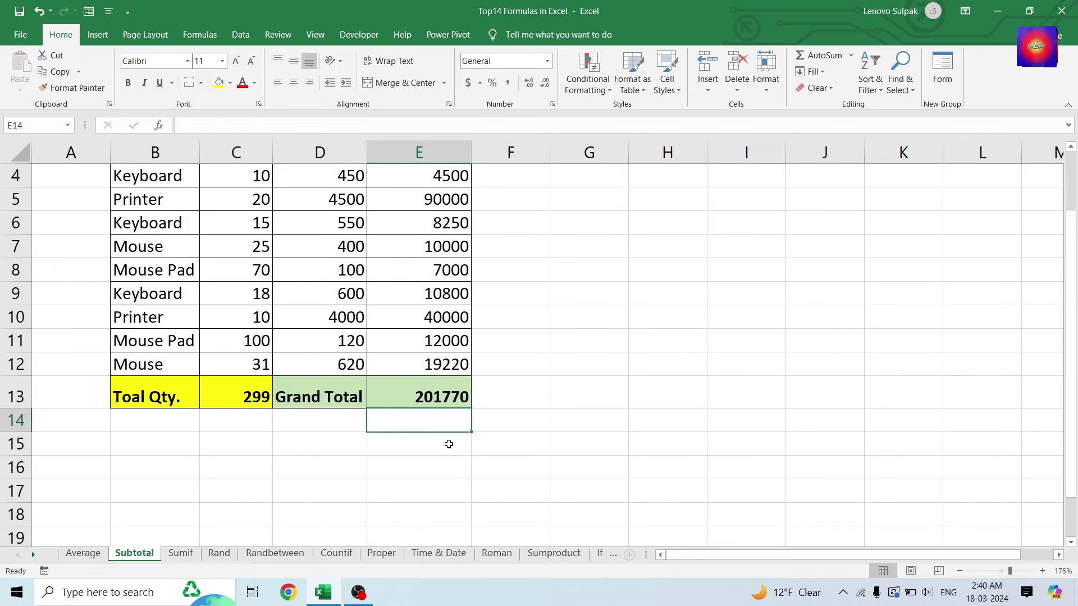
left_click(427, 387)
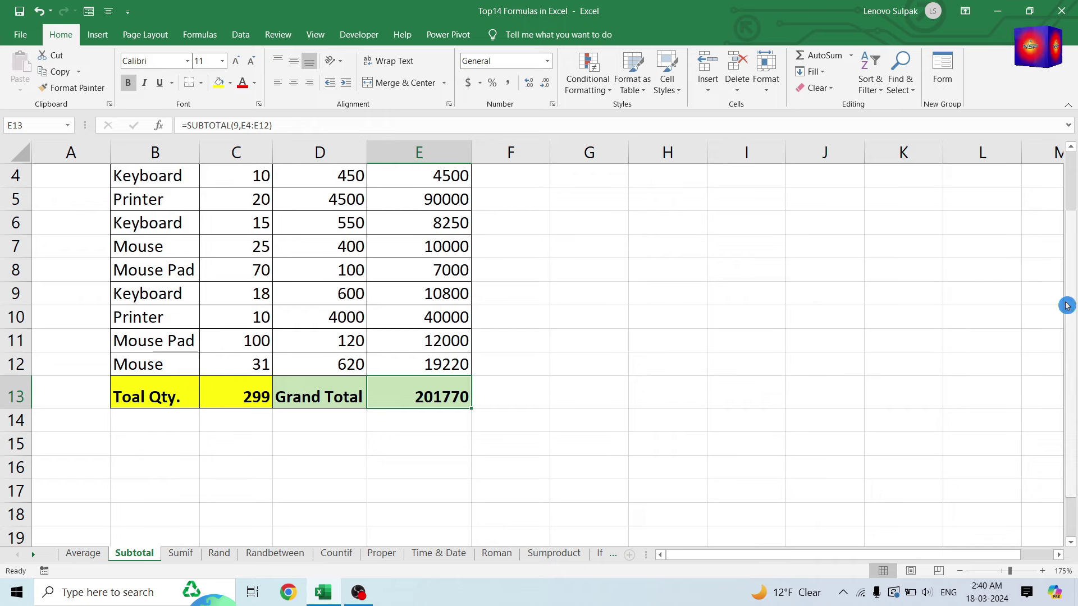
Step: Filter the Product column to Keyboard only
left_click_drag(1074, 358, 1062, 231)
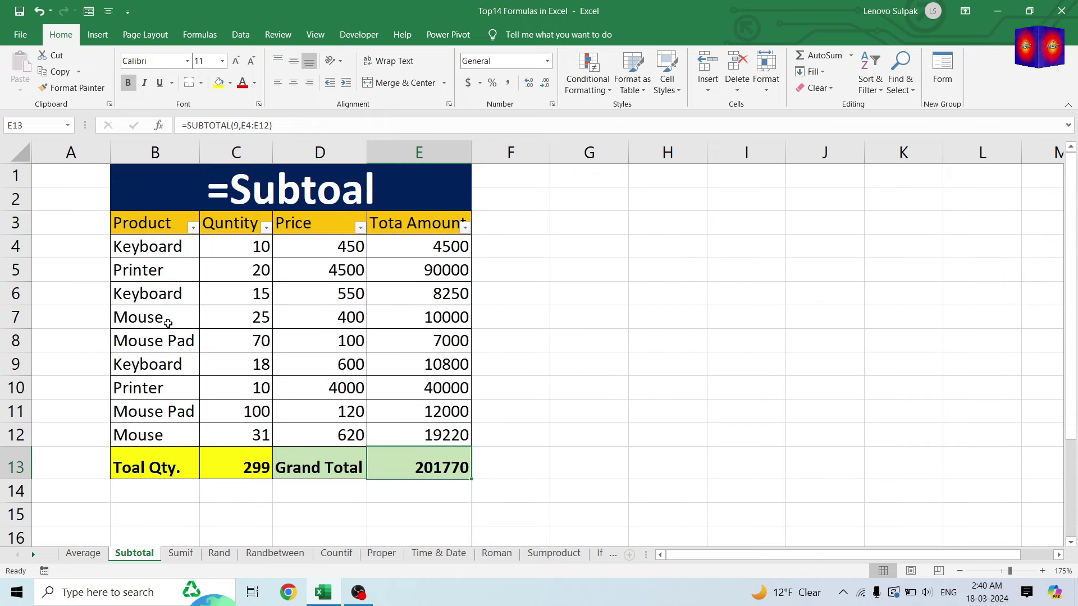
left_click(192, 226)
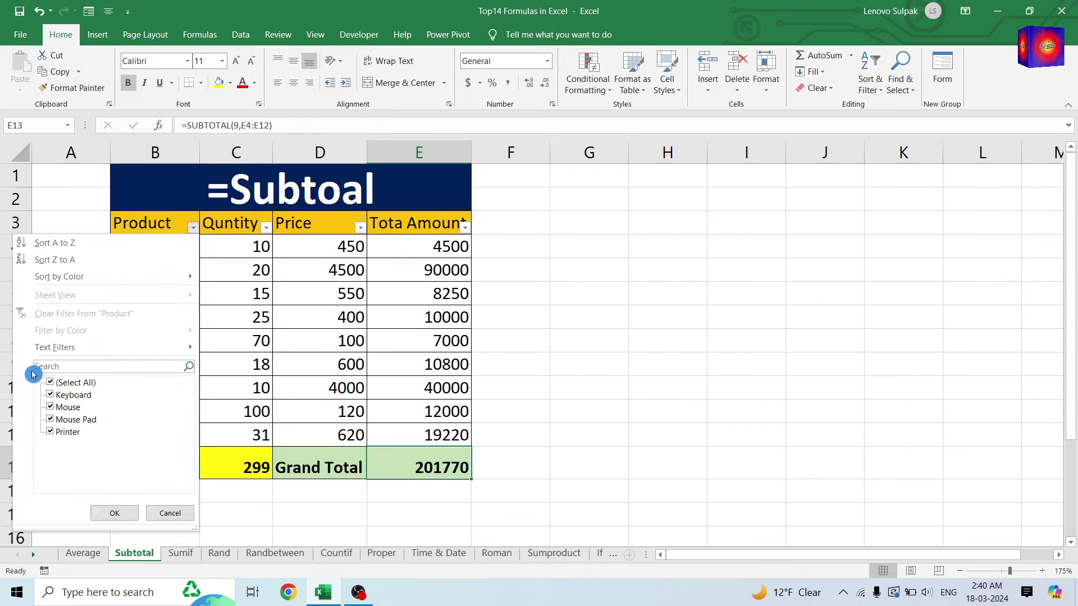
left_click(49, 385)
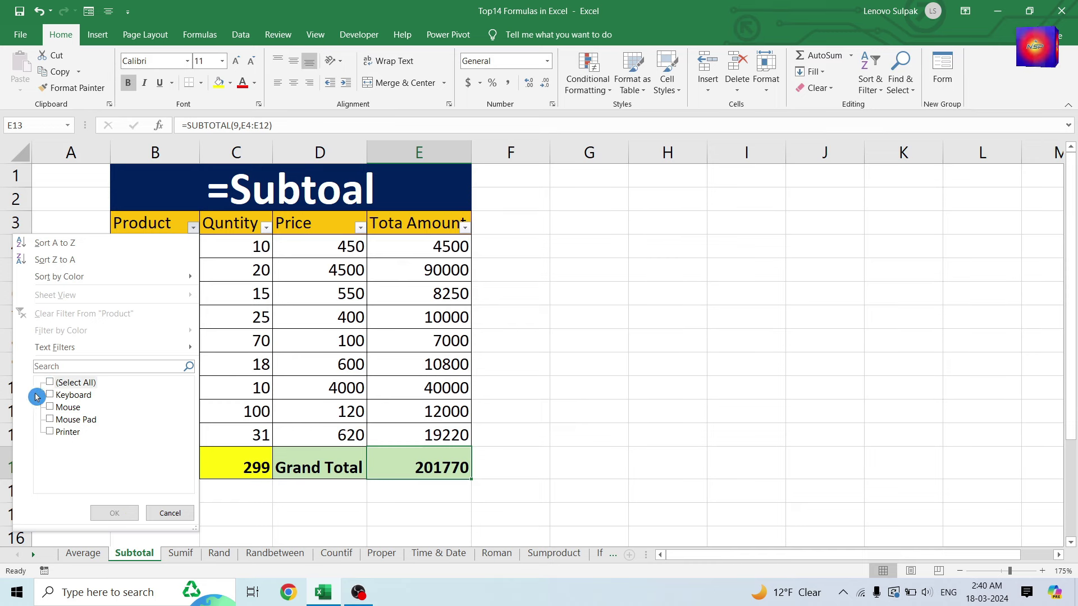
left_click(51, 395)
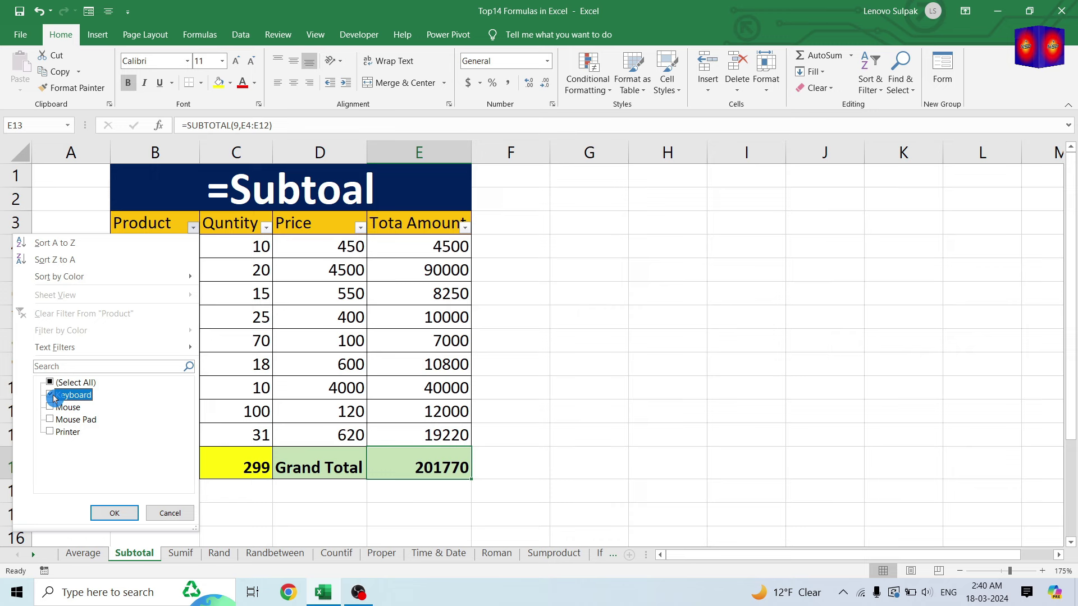
left_click(128, 517)
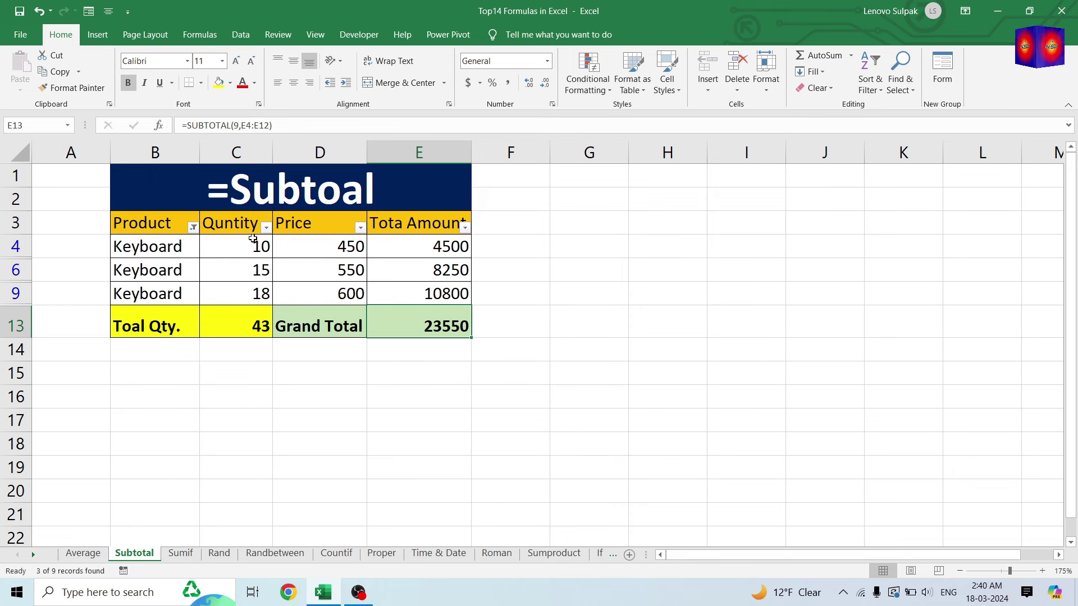
Step: Check that the filtered subtotals read 43 in C13 and 23550 in E13
left_click(231, 332)
left_click(445, 329)
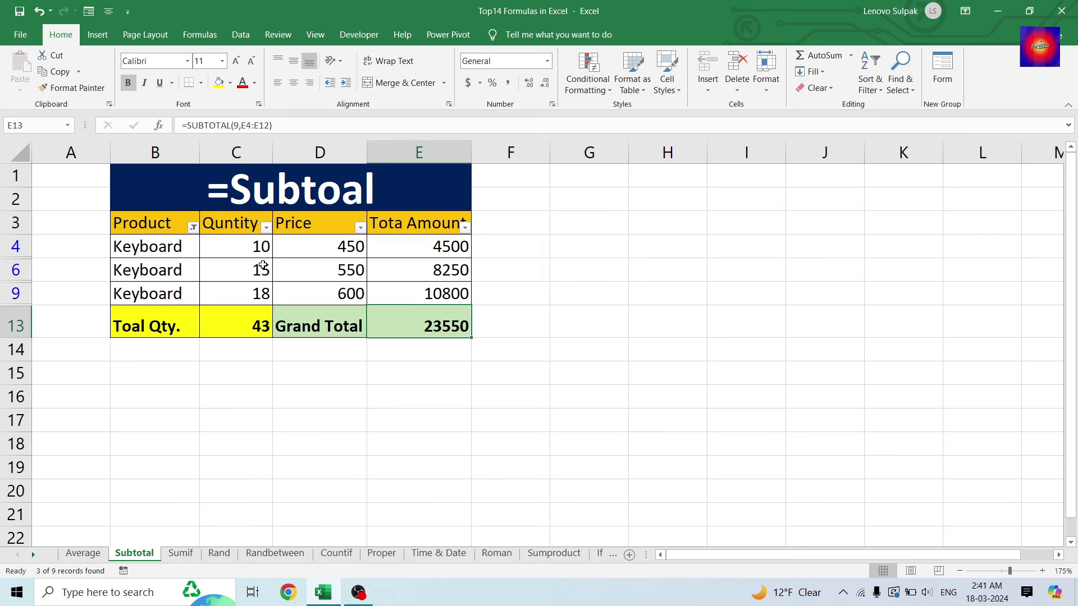
left_click(193, 227)
Step: Show all products, then filter the table to Printer rows only
left_click(50, 382)
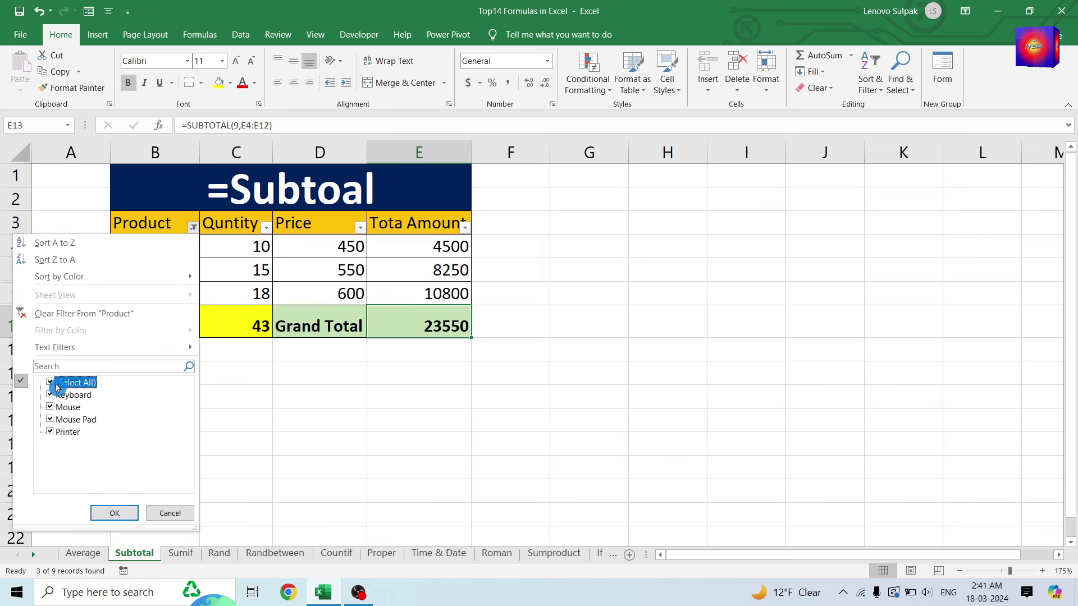
left_click(131, 520)
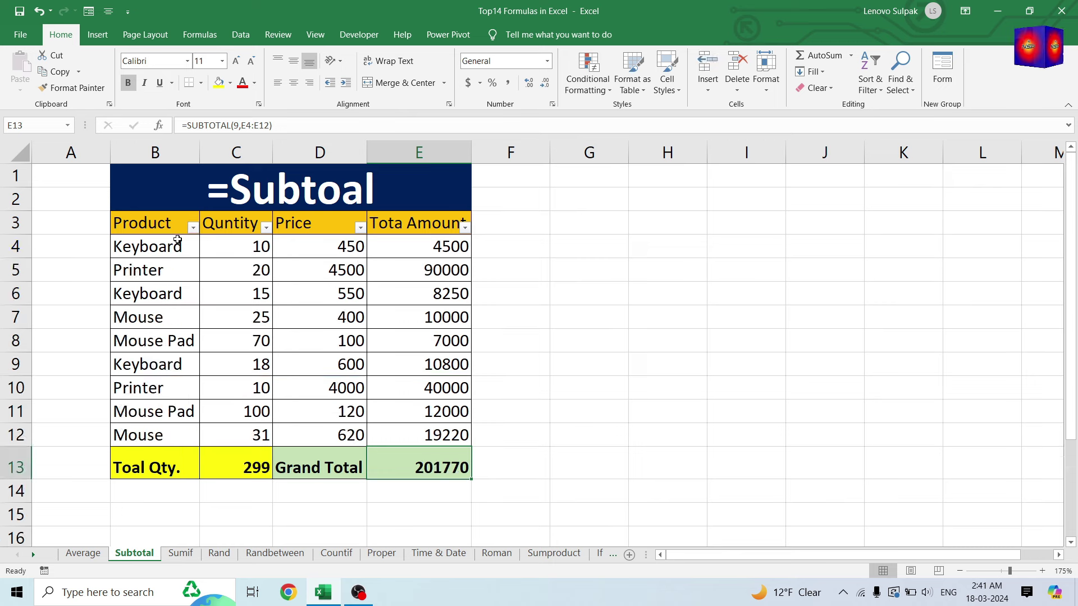
left_click(194, 227)
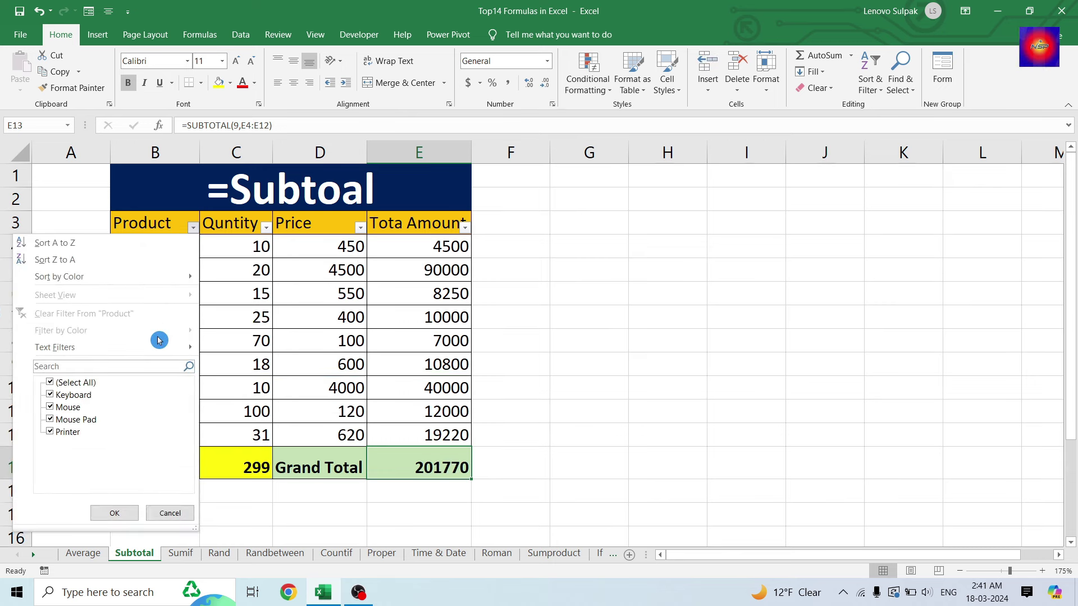
left_click(55, 385)
left_click(50, 431)
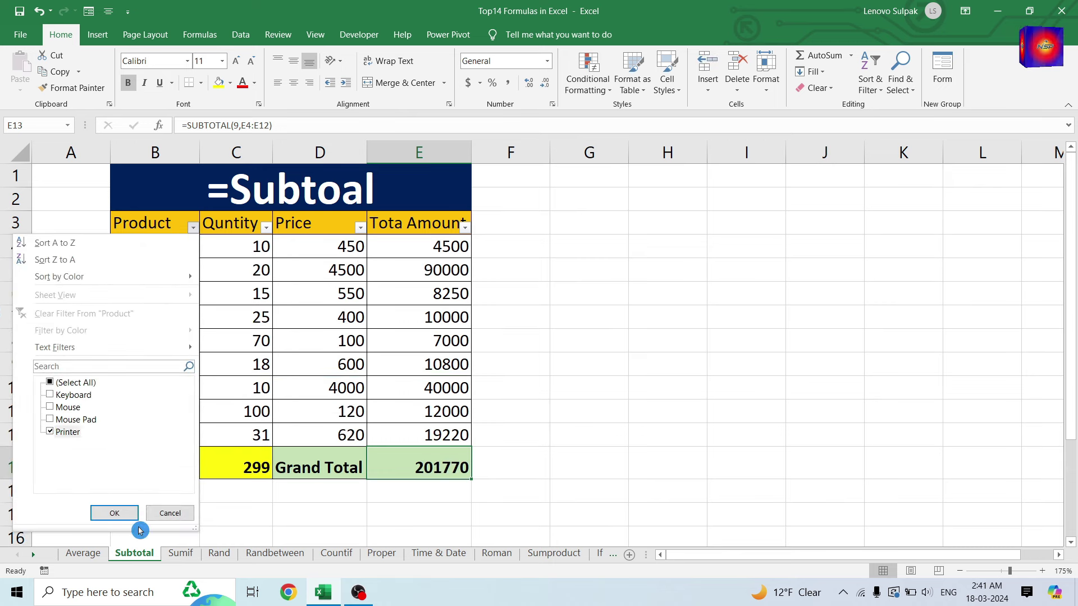
left_click(114, 513)
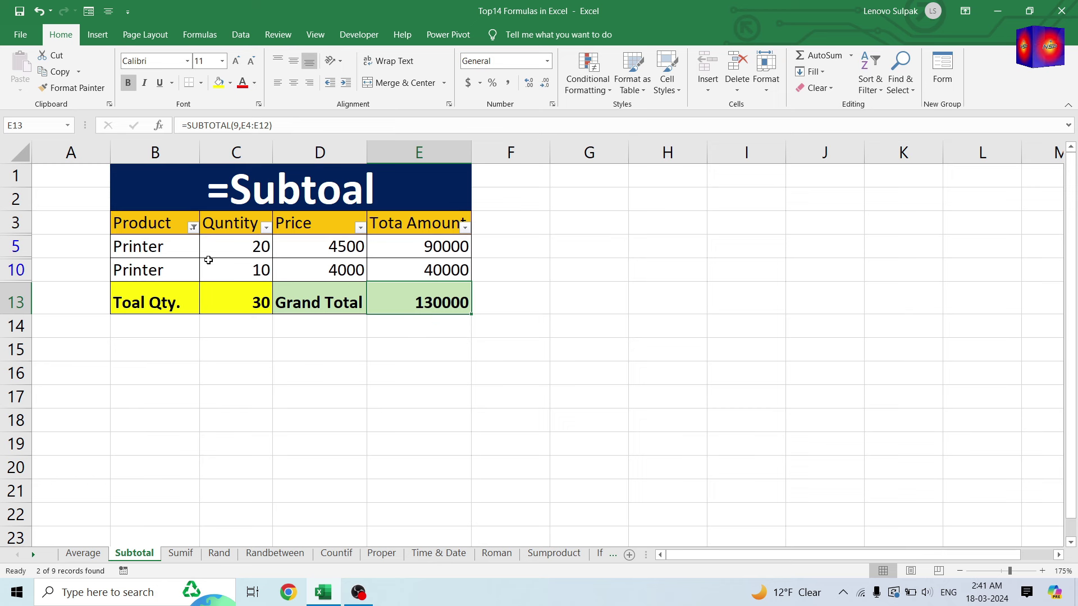
Step: Clear the Product filter so all nine rows show with totals 299 and 201770
left_click(193, 220)
left_click(193, 227)
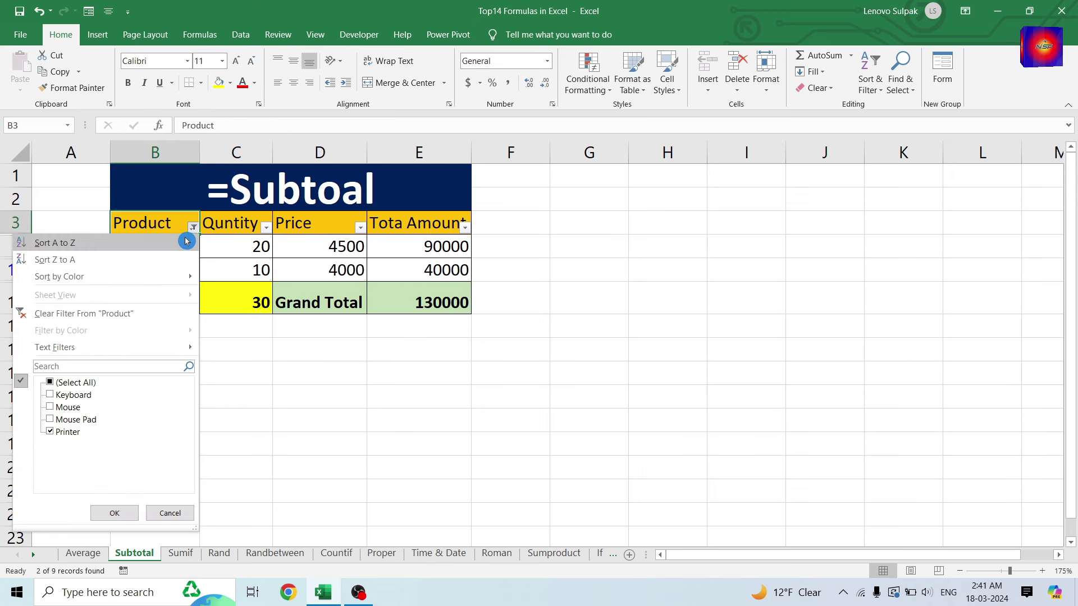
left_click(50, 382)
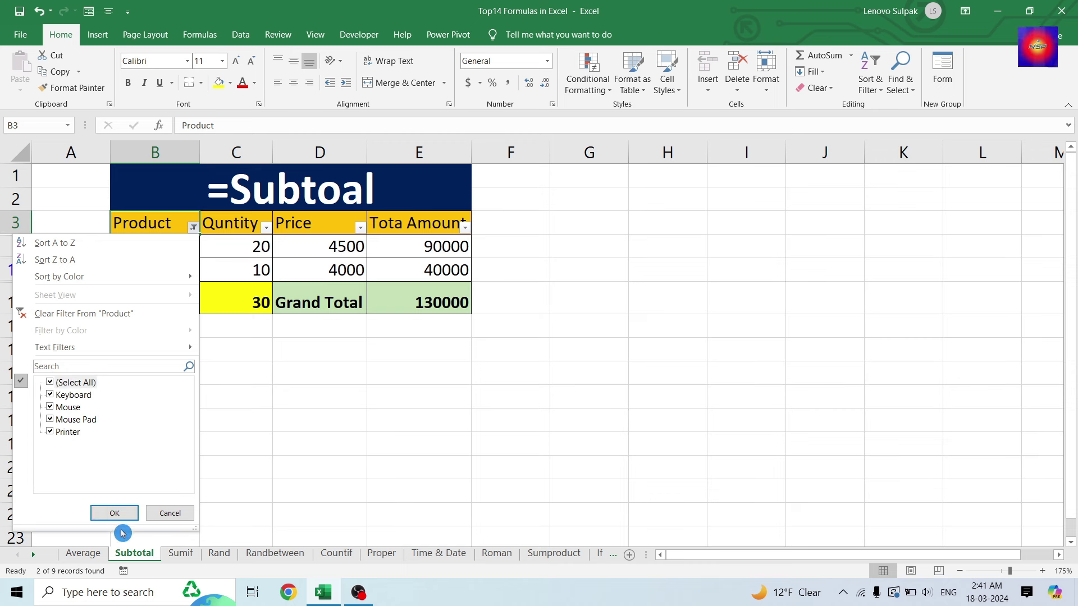
left_click(114, 513)
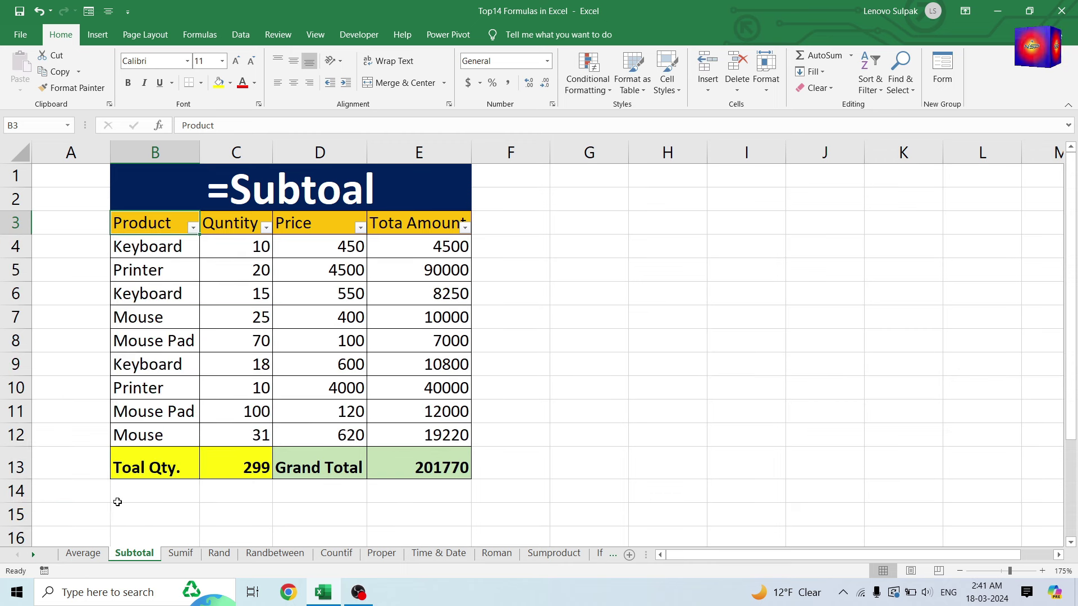
left_click(180, 553)
left_click(332, 380)
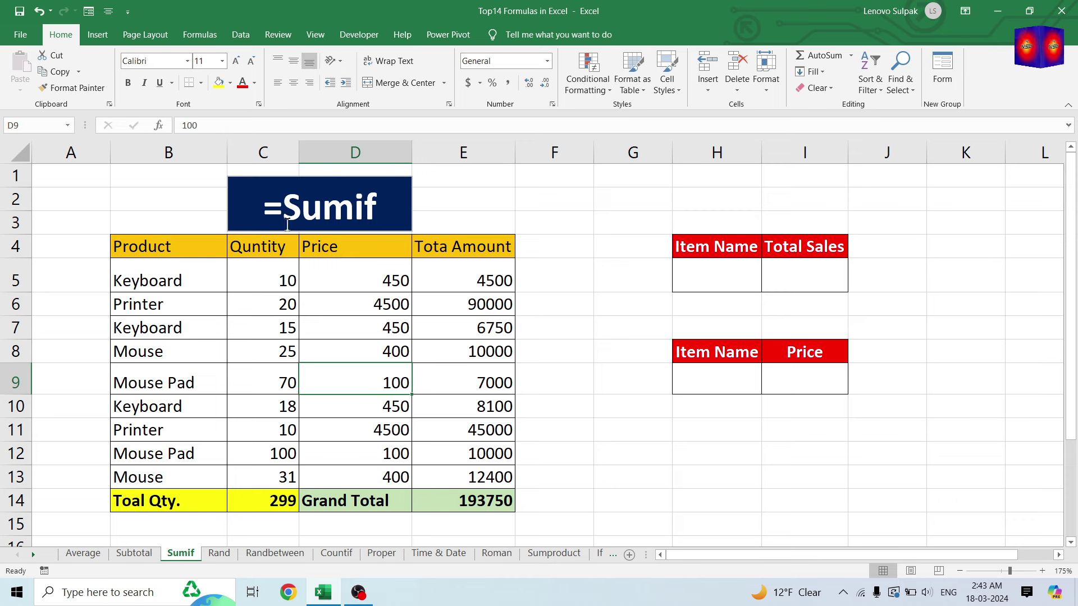
left_click(796, 270)
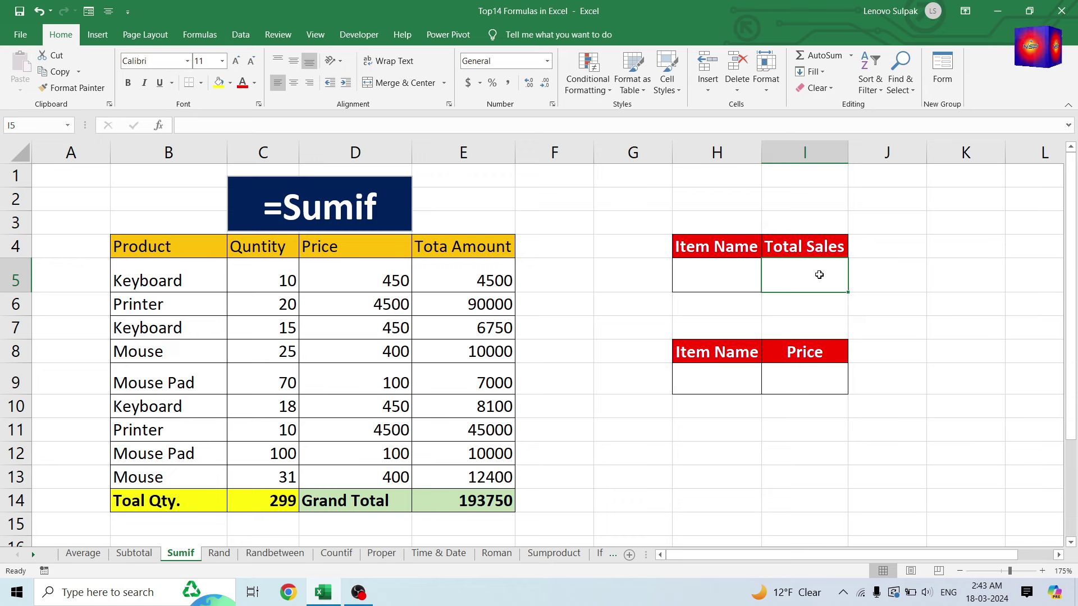
left_click(166, 150)
left_click(242, 148)
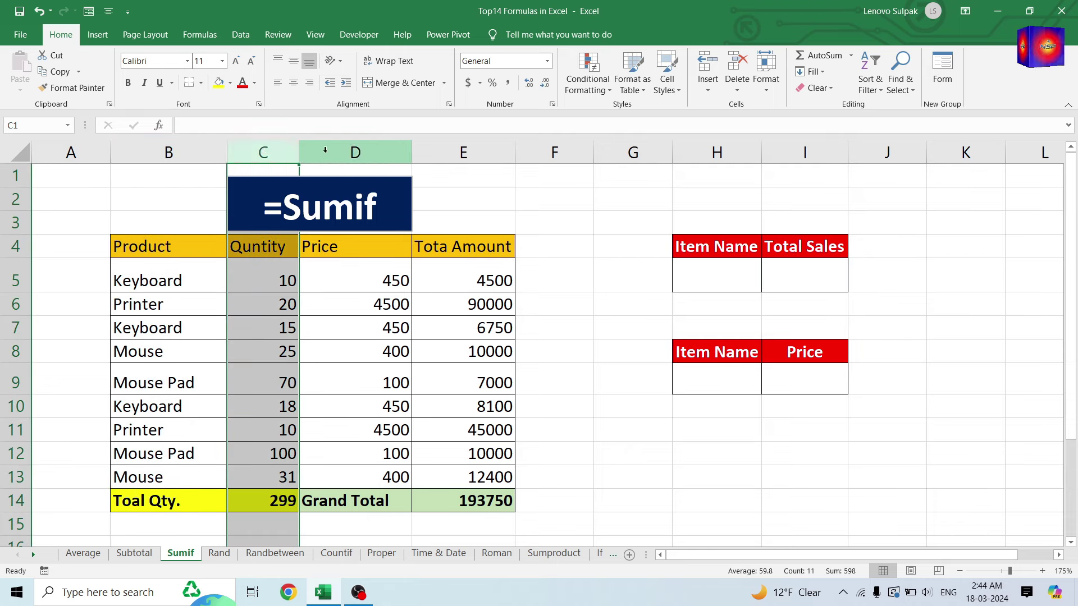
left_click(337, 147)
left_click(472, 146)
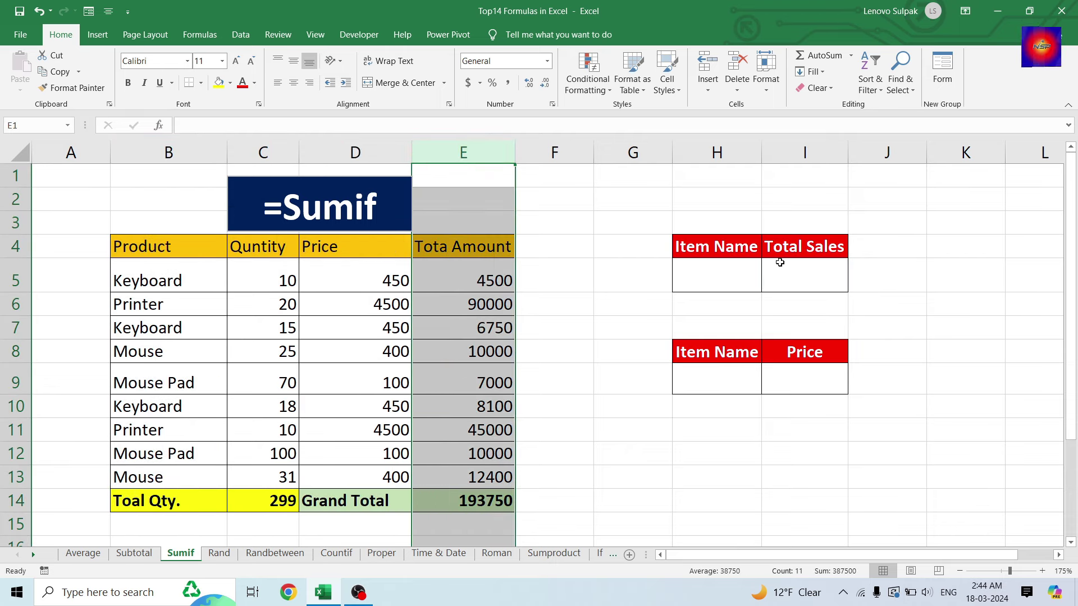
left_click(146, 286)
left_click(817, 278)
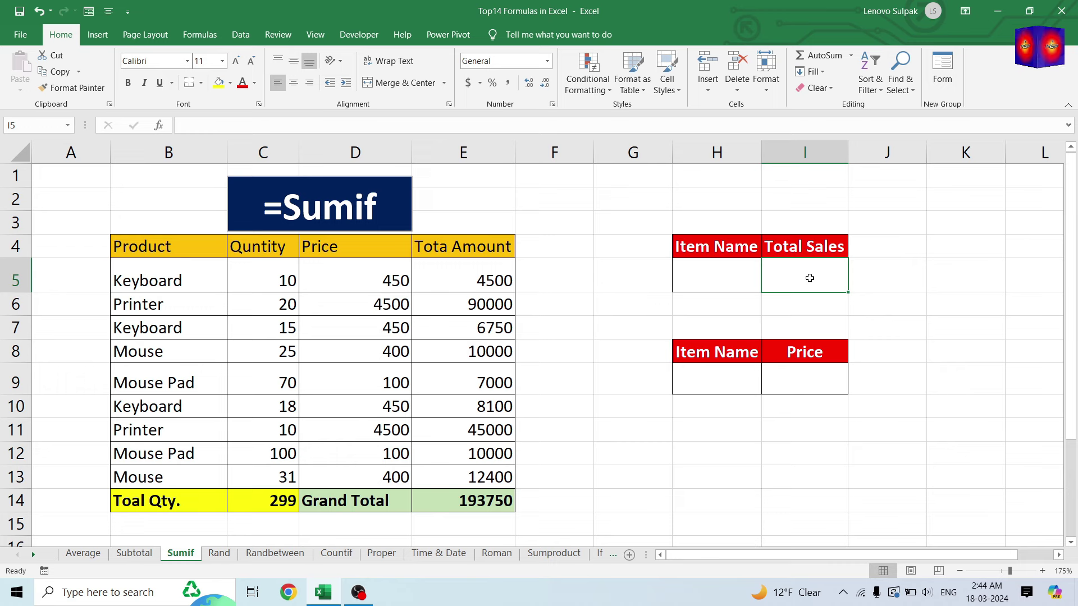
Step: Enter =SUMIF(B5:B13,H5,E5:E13) in the Total Sales cell I5
type("=sumif(")
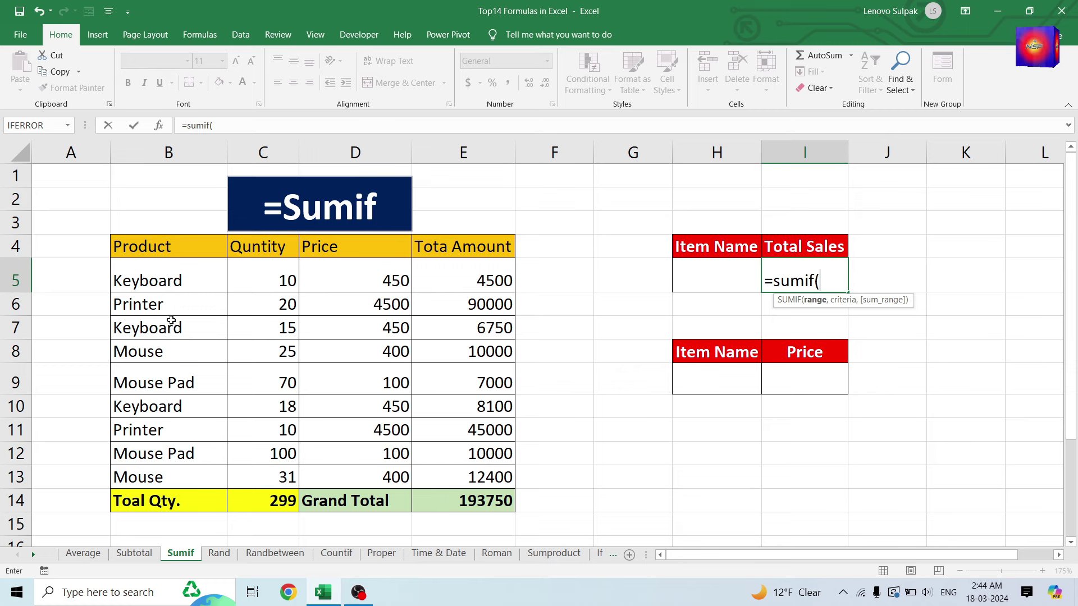
left_click_drag(125, 276, 145, 469)
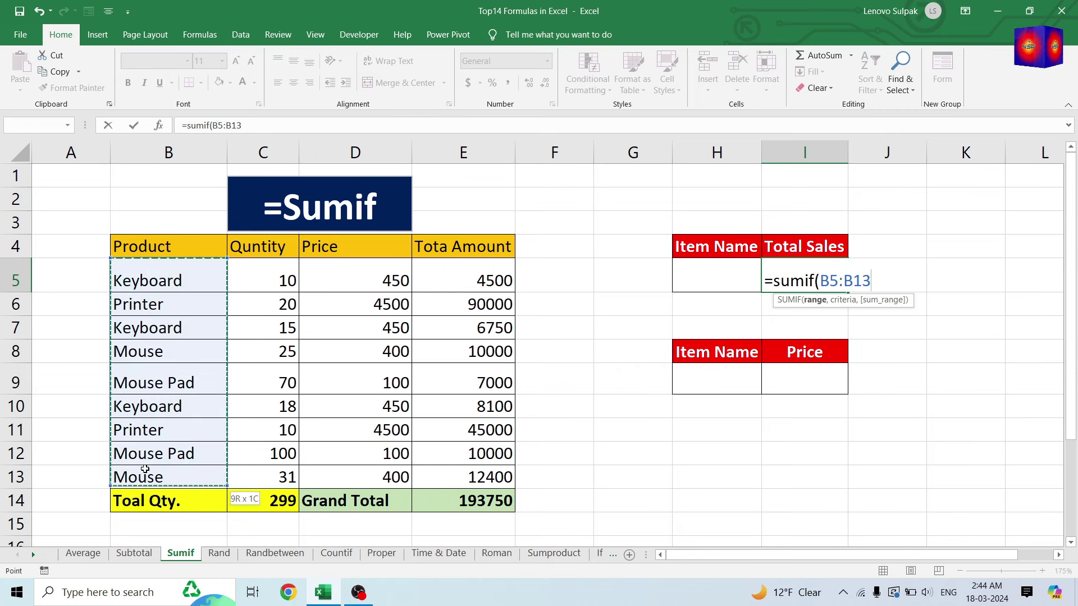
type(",")
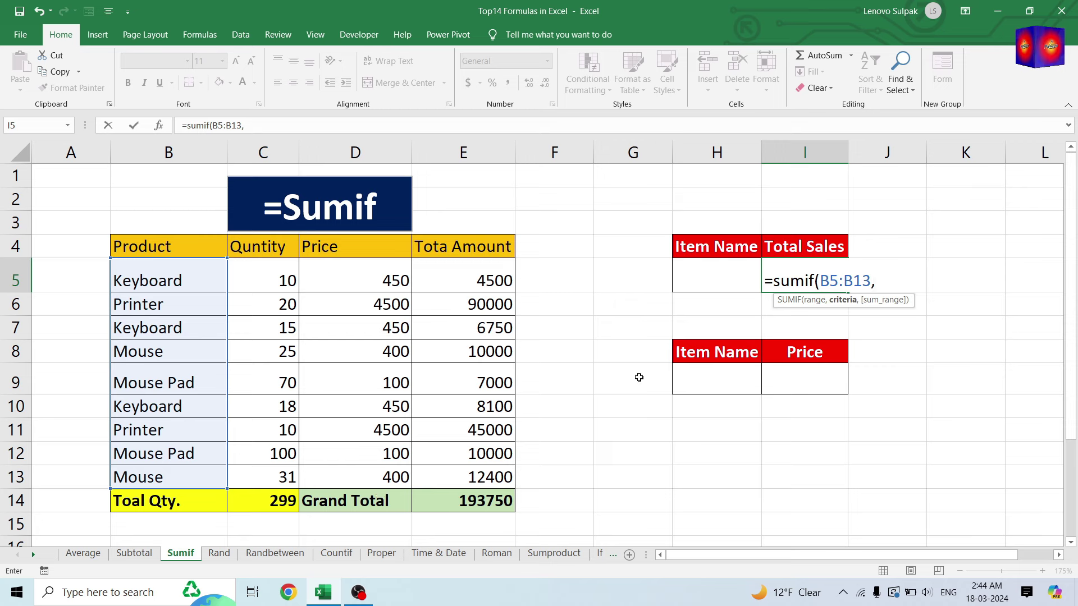
left_click(699, 270)
type(",")
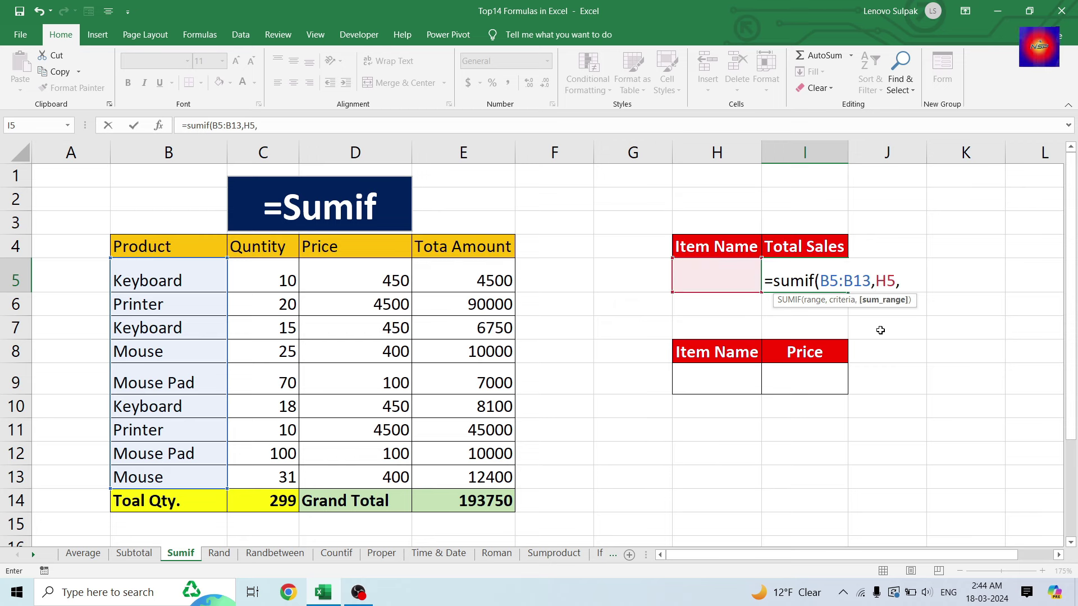
left_click_drag(260, 272, 264, 271)
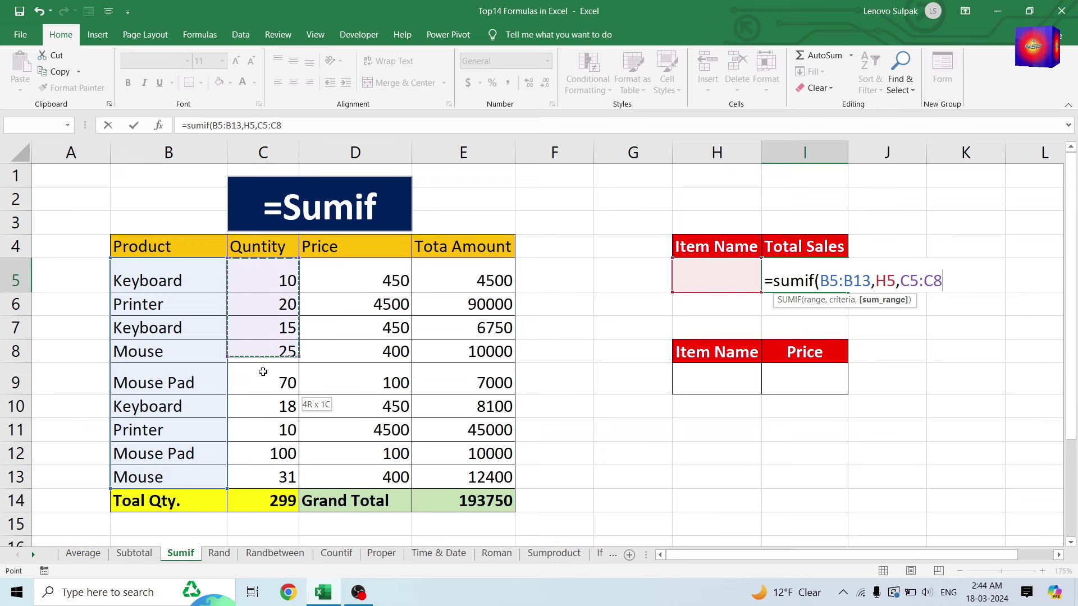
left_click_drag(481, 275, 481, 475)
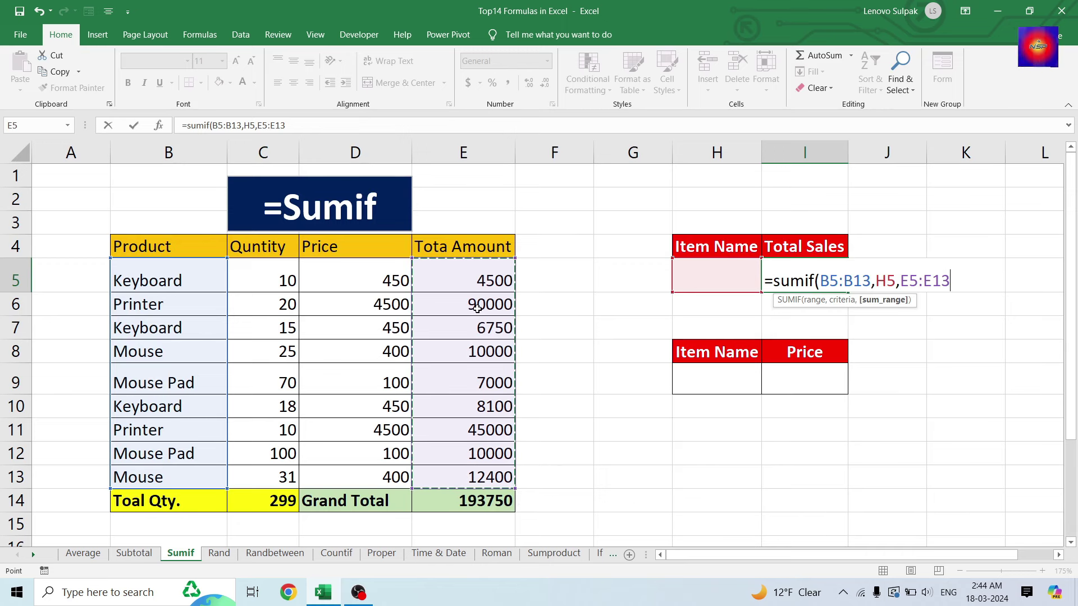
type(")")
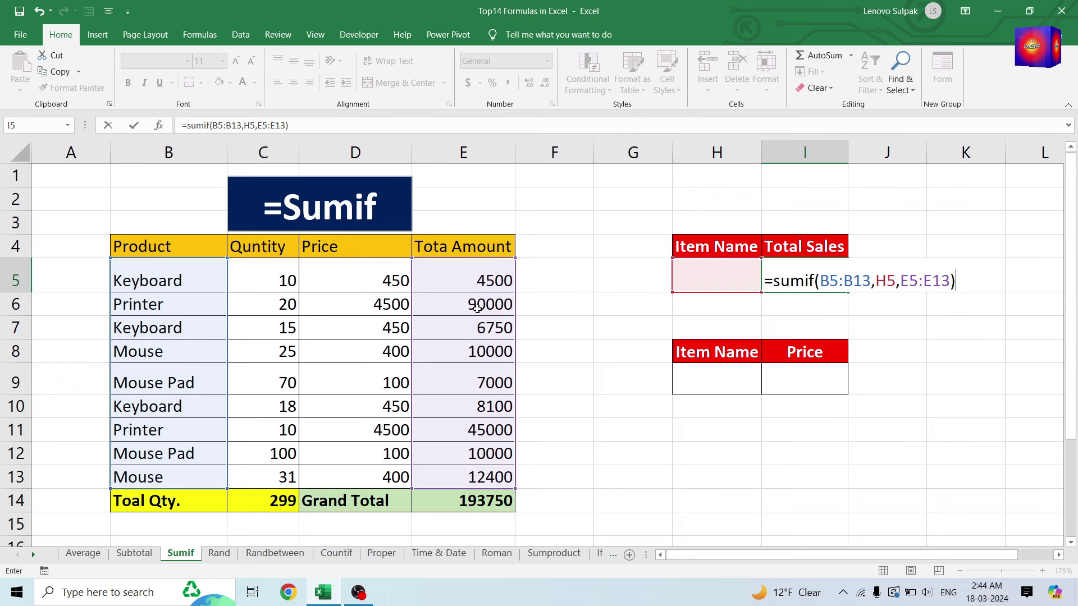
key("Return")
Step: Type Keyboard in H5 so I5 returns 19350, then select the Price cell I9
left_click(706, 274)
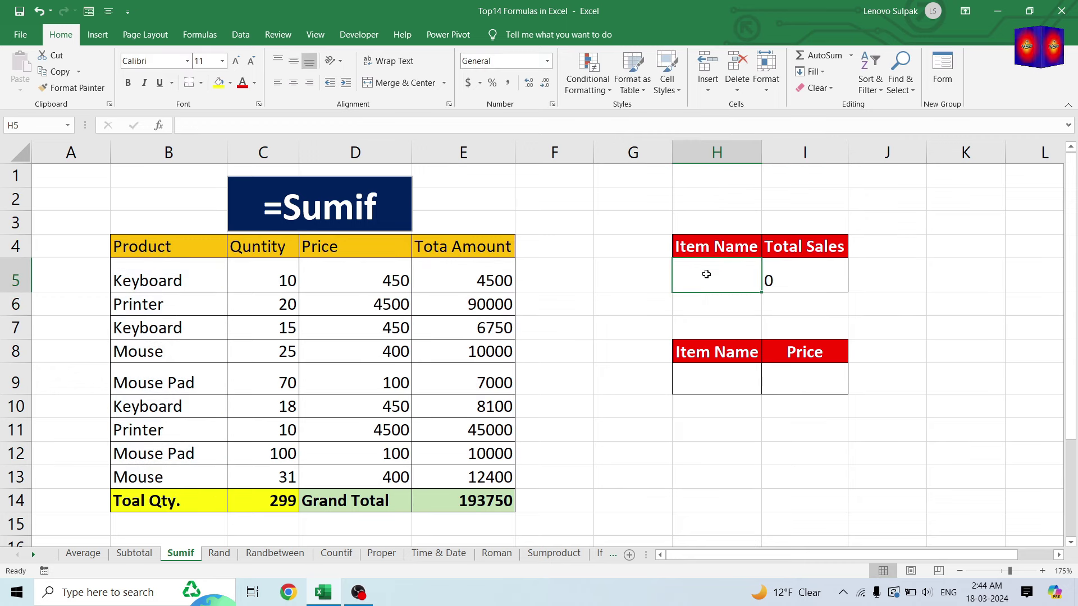
type("Keyboard")
key("Return")
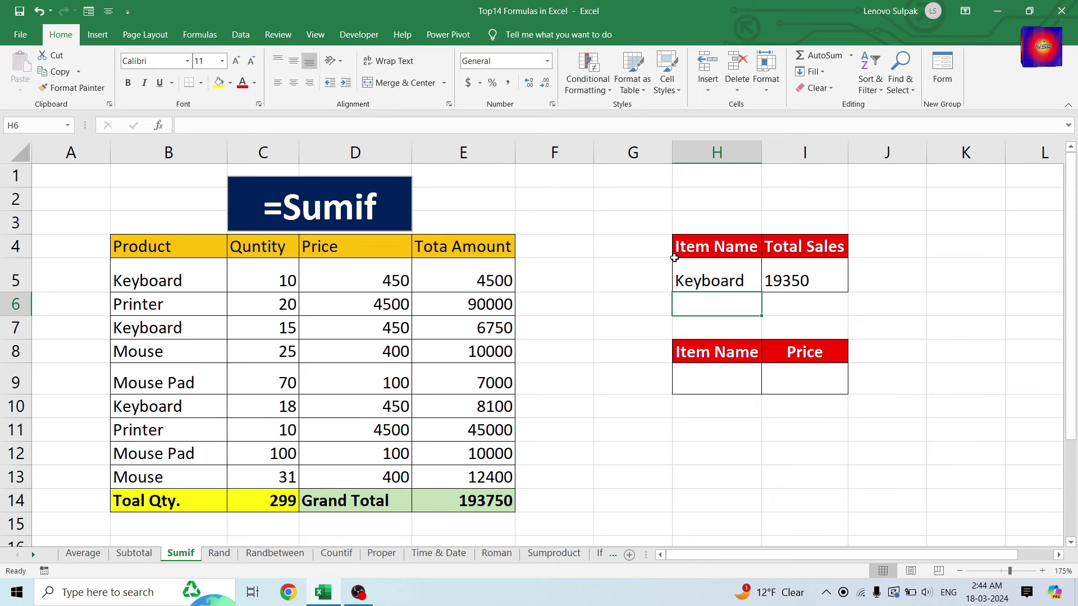
left_click(810, 276)
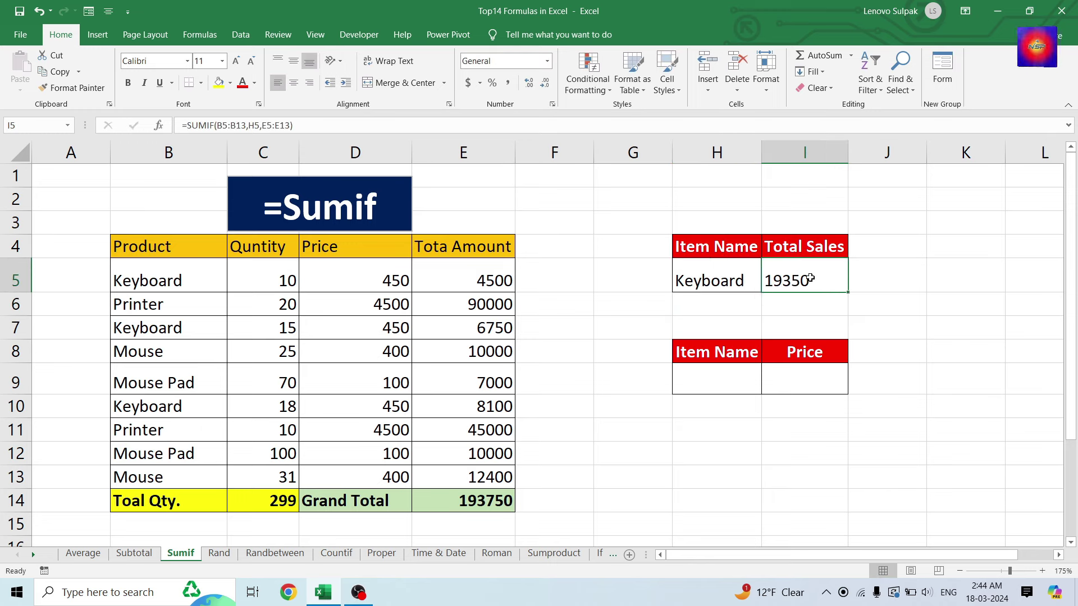
left_click(720, 386)
left_click(819, 366)
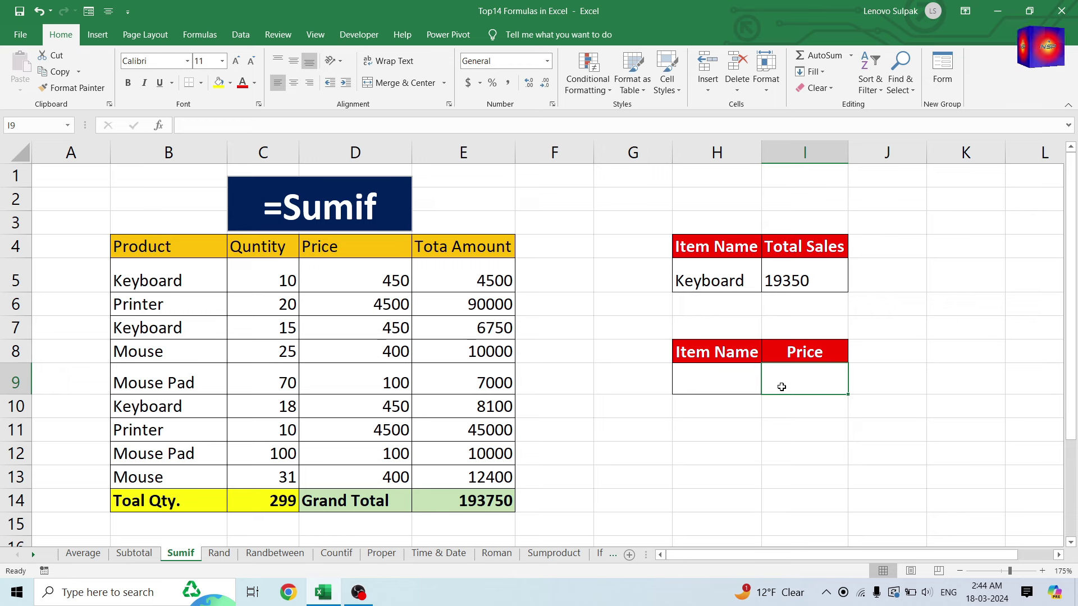
Step: Enter =SUMIF(B5:B13,H9,D5:D13) in Price cell I9, which shows 0 while H9 is empty
type("=")
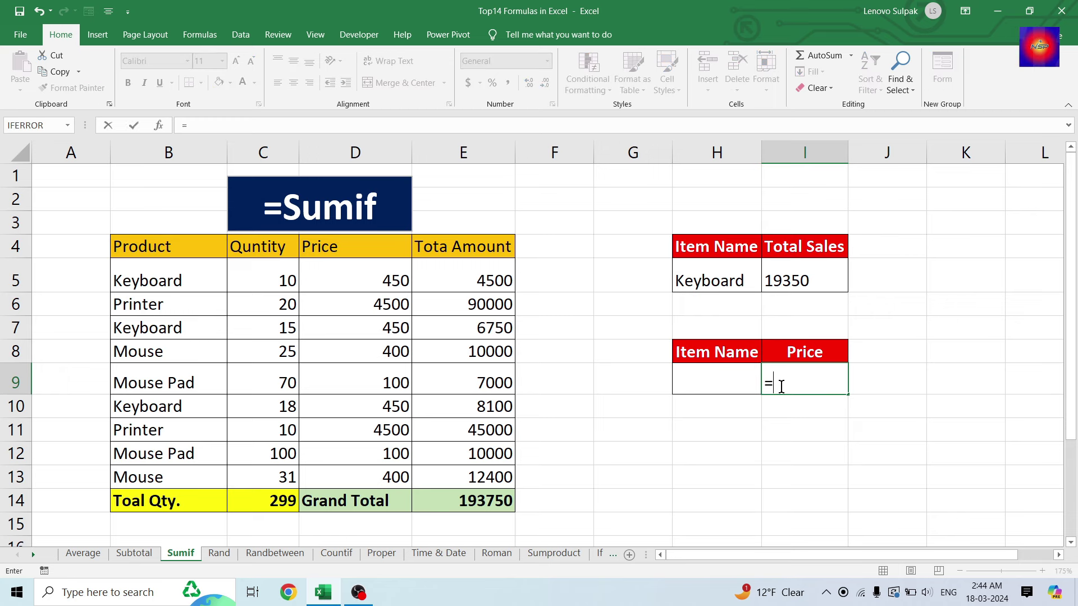
type("sumif")
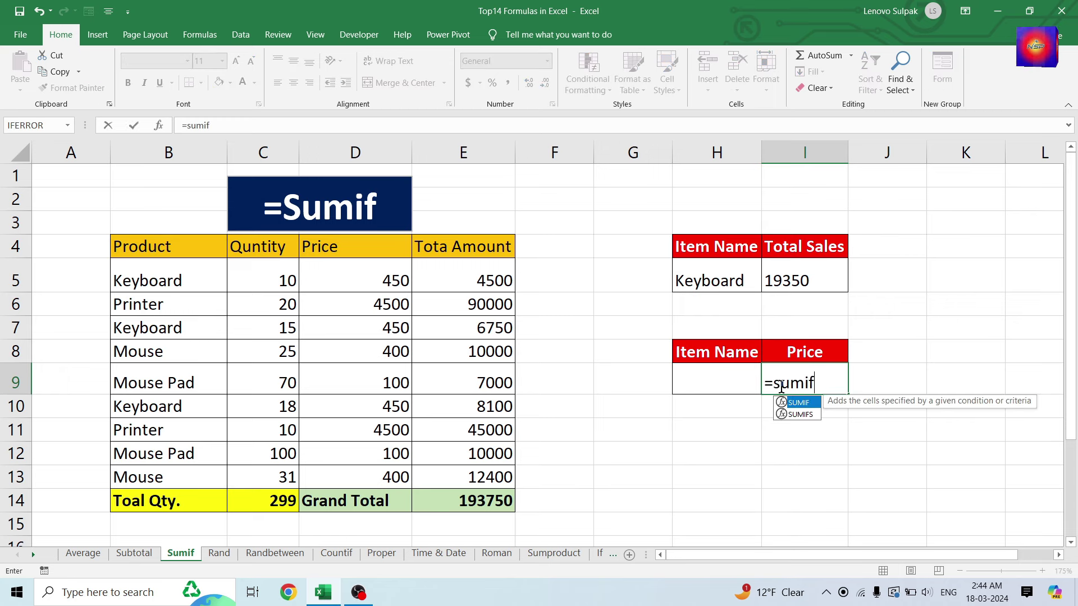
key("Tab")
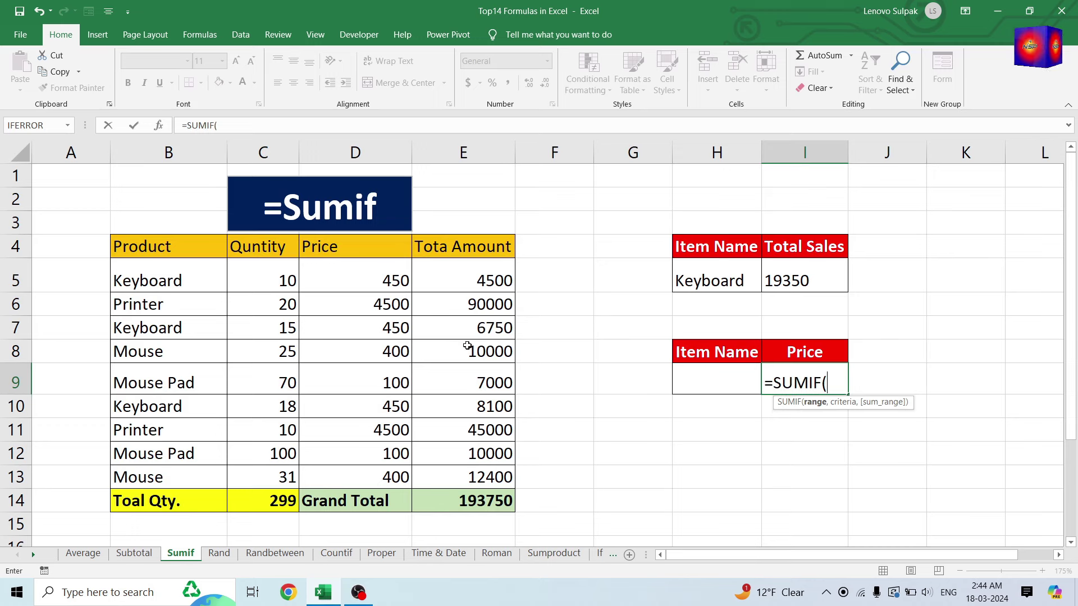
left_click_drag(164, 284, 160, 473)
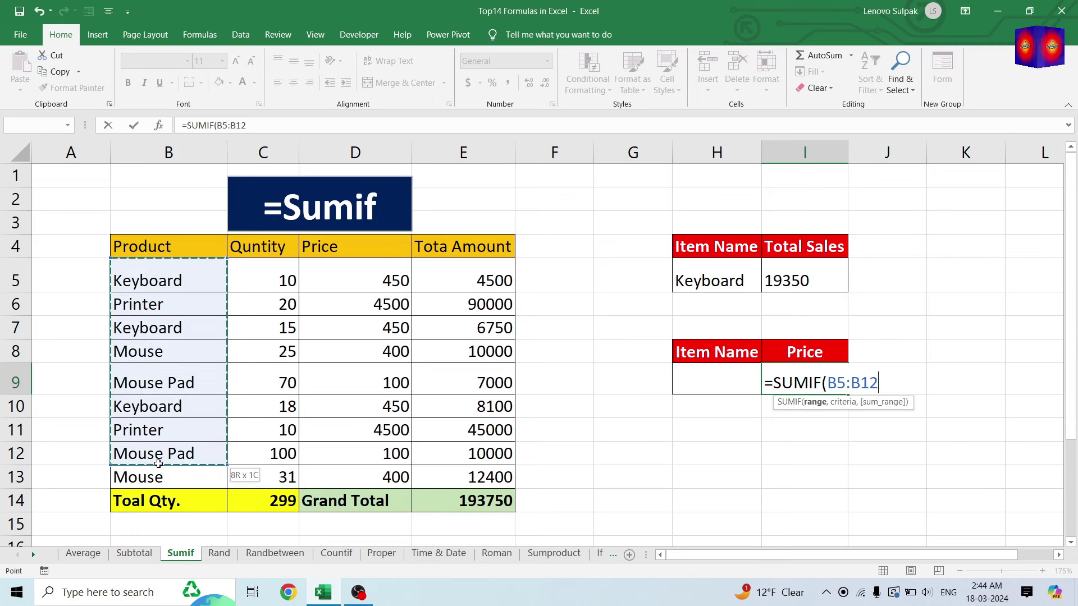
type(",")
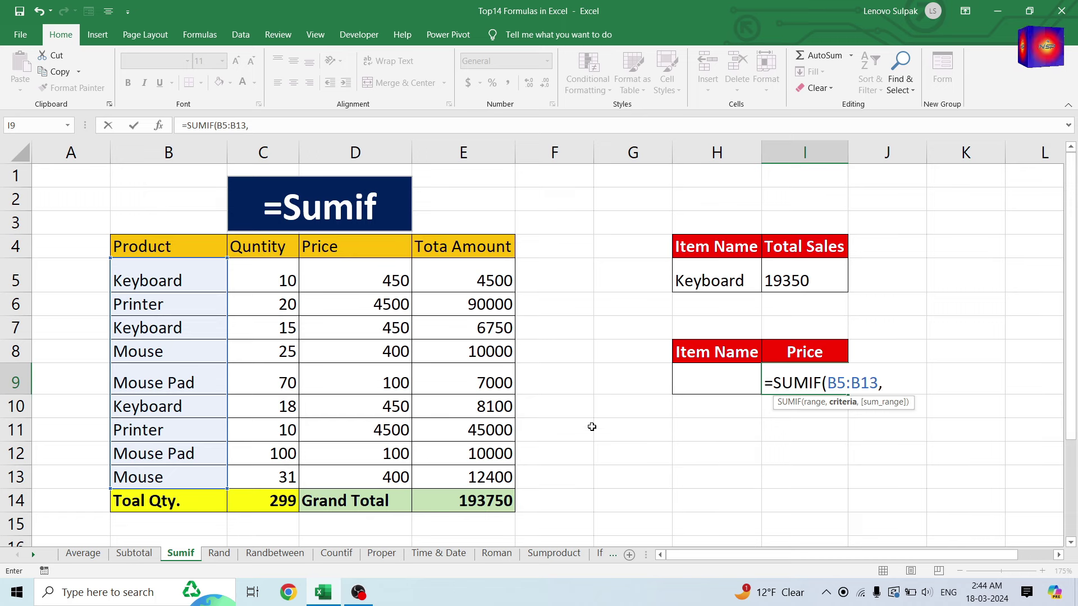
left_click(724, 374)
type(",")
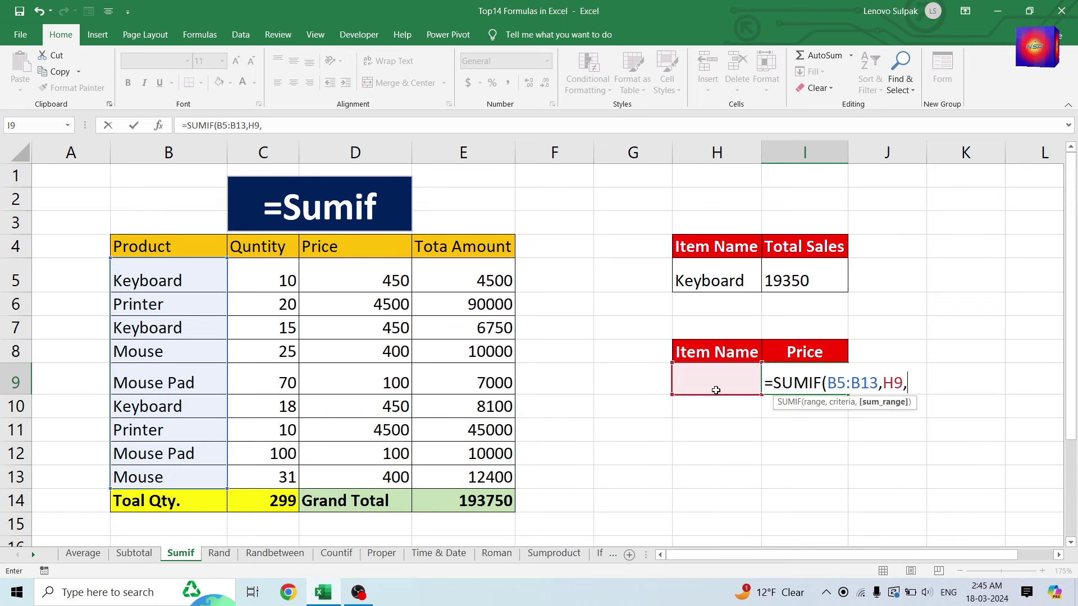
left_click_drag(373, 279, 354, 468)
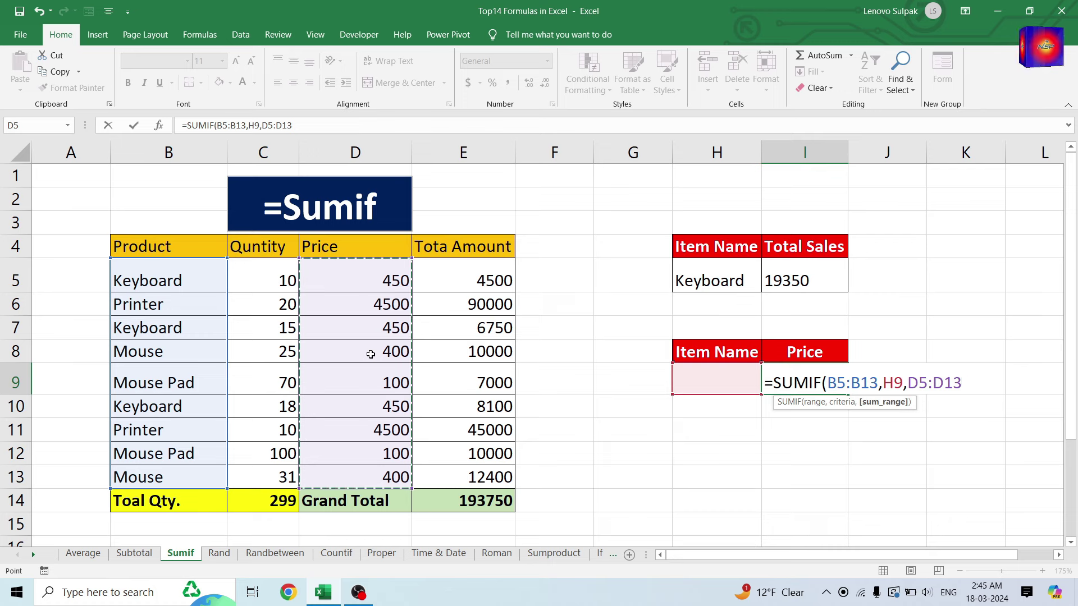
type(")")
key("Return")
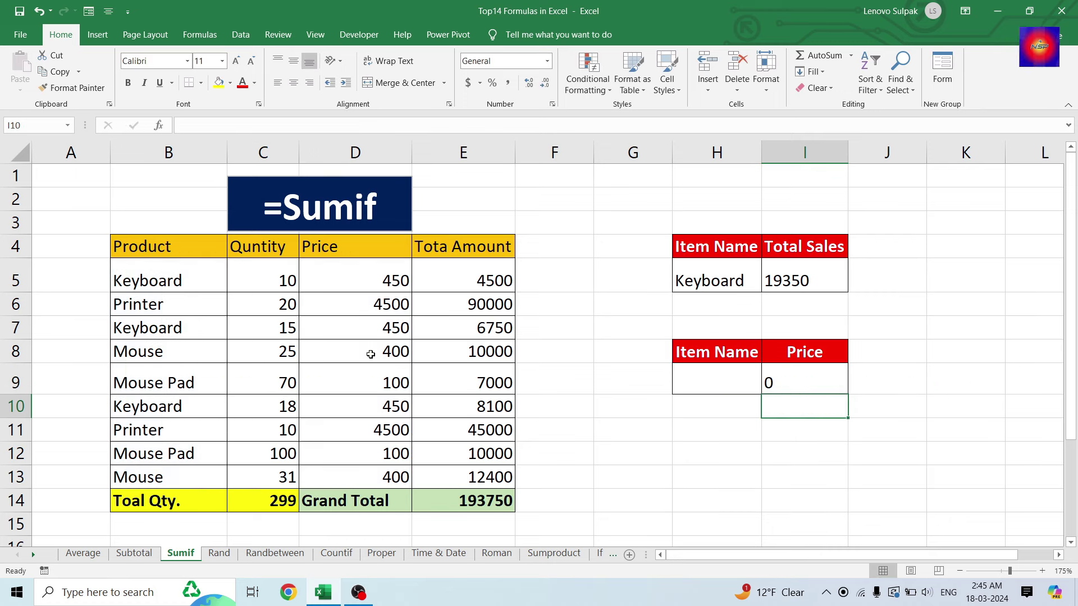
left_click(815, 390)
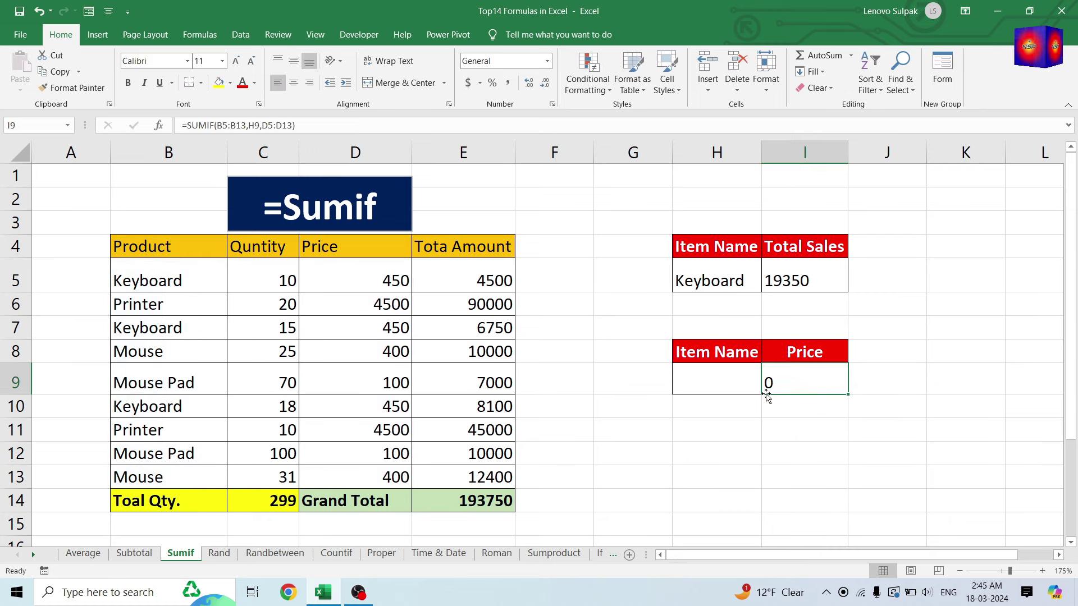
left_click(702, 384)
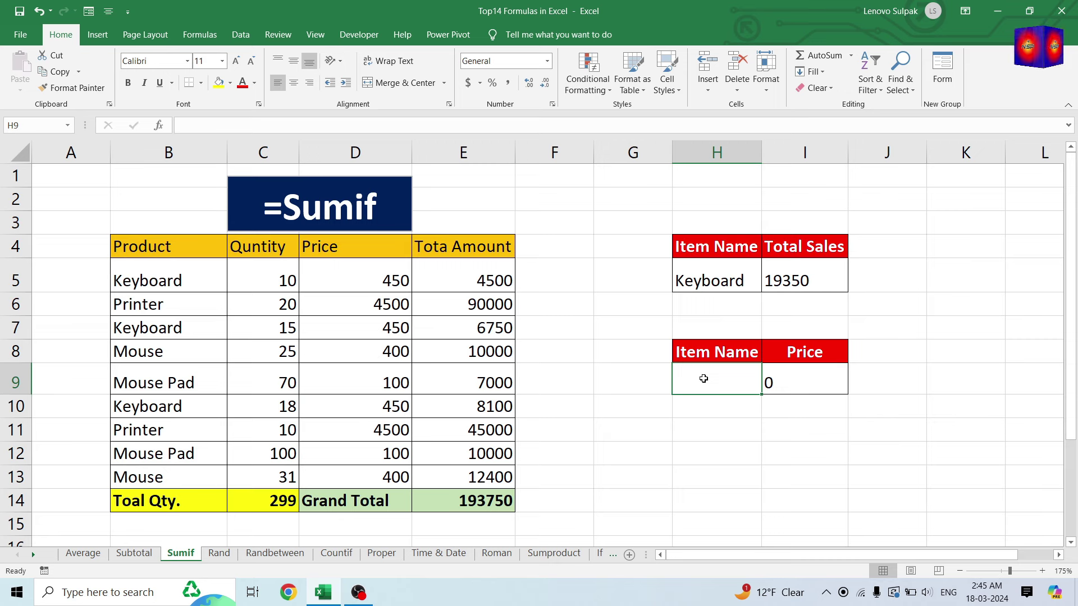
Step: Enter Printer as the Item Name in H9 so the Price in I9 returns 9000
type("Printer")
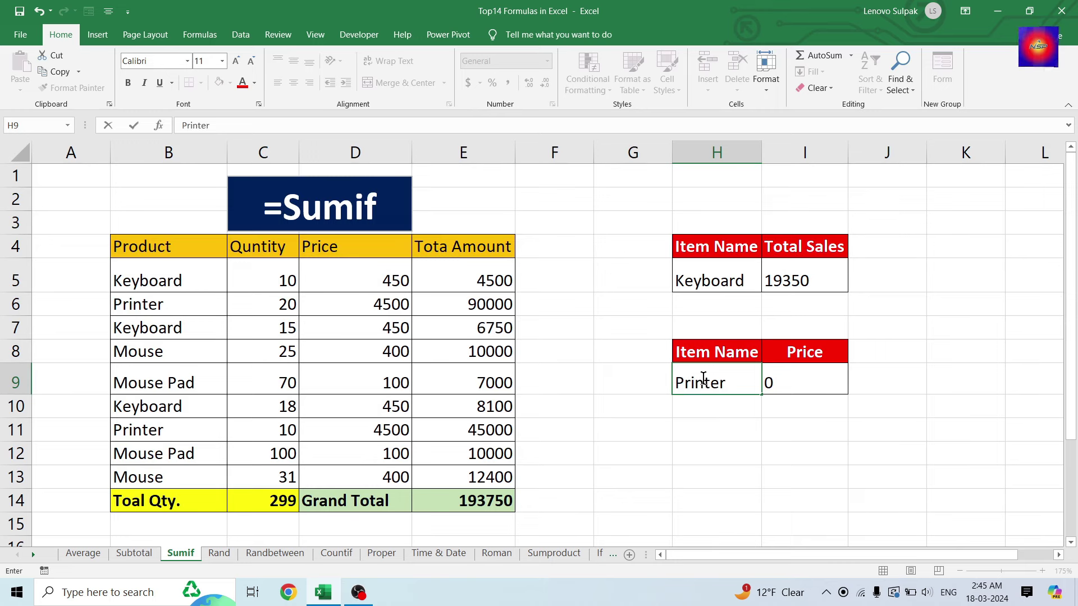
key("Return")
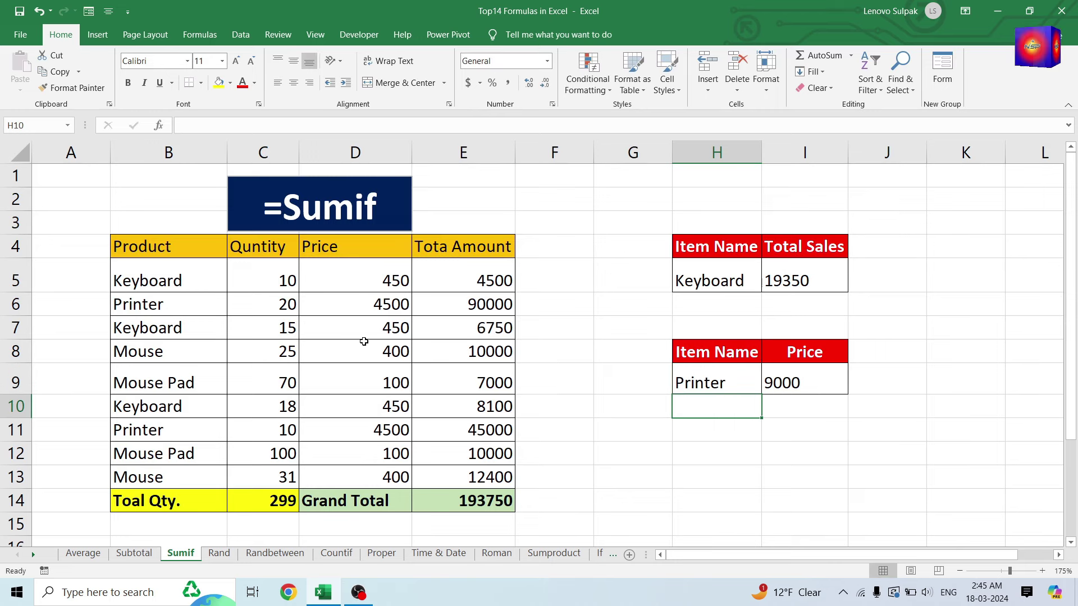
left_click(813, 374)
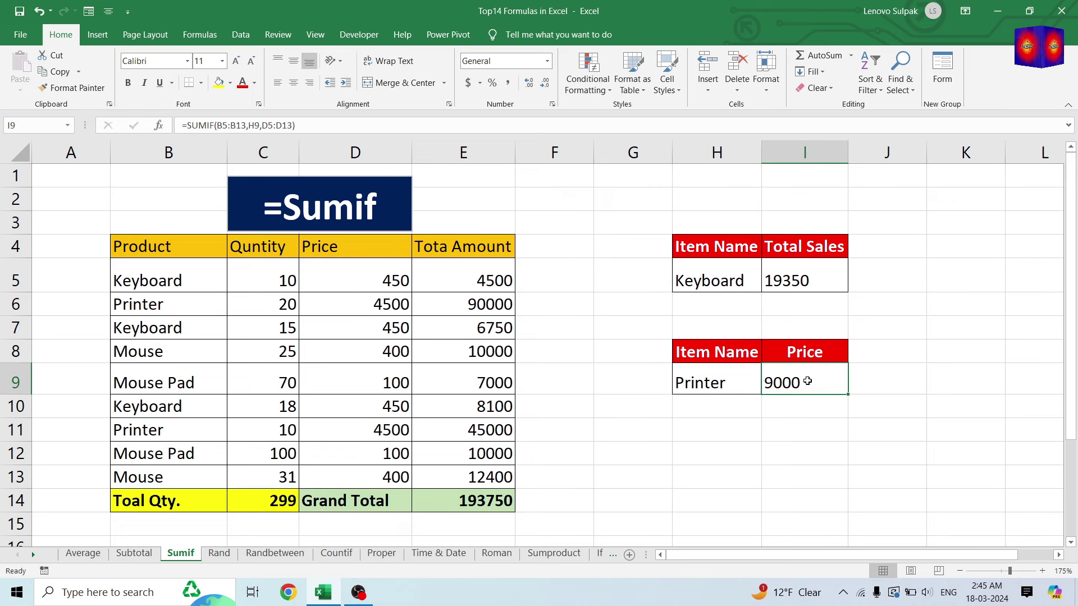
Step: Change the Item Name to Mouse and confirm I9 returns 400, matching D8
left_click(726, 379)
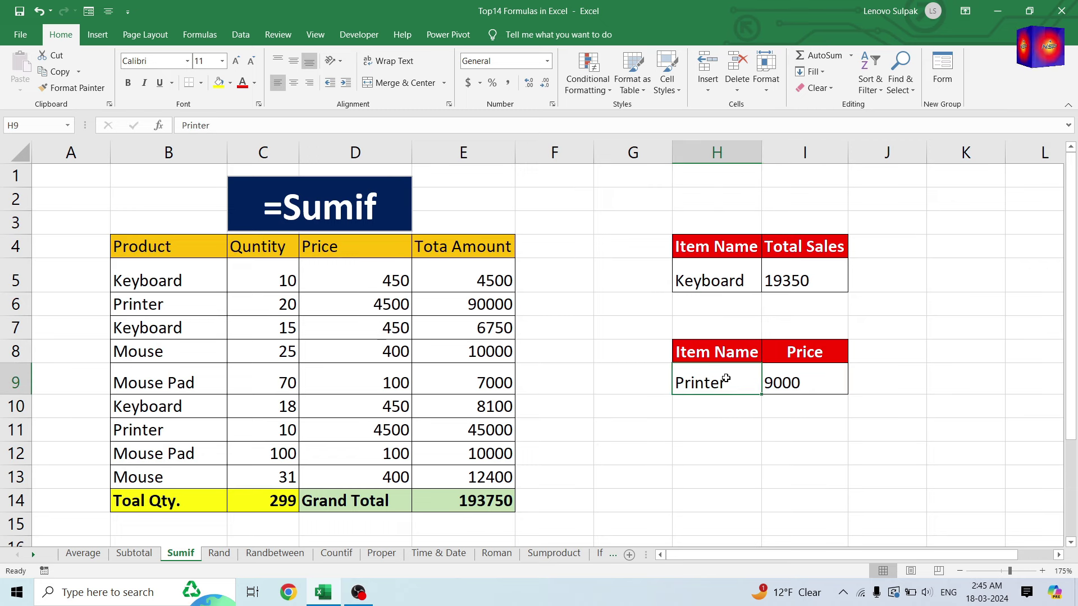
type("Mouse")
key("Return")
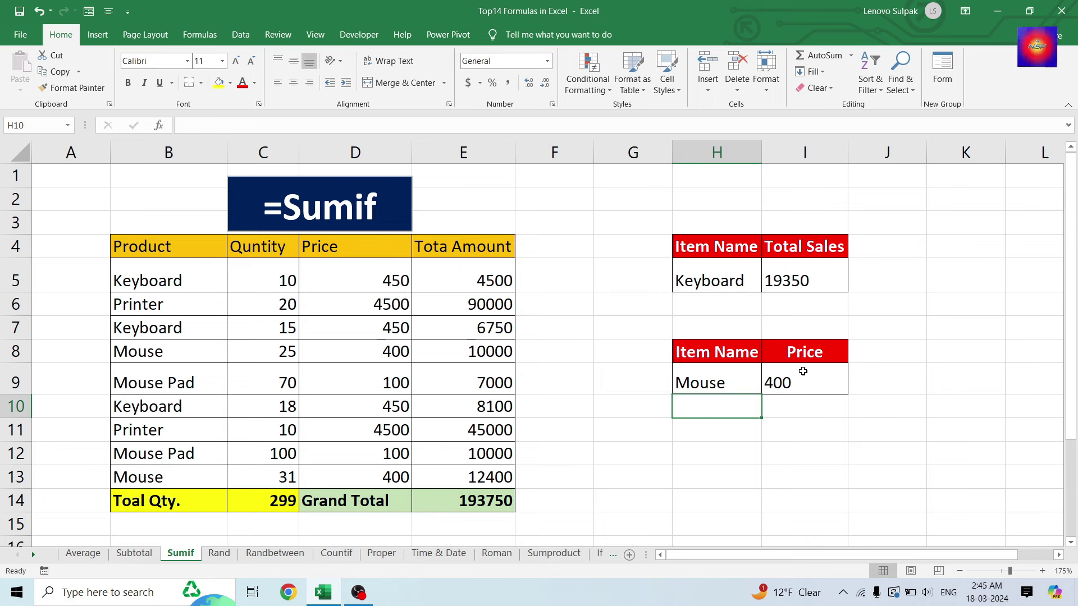
left_click(803, 371)
left_click(402, 344)
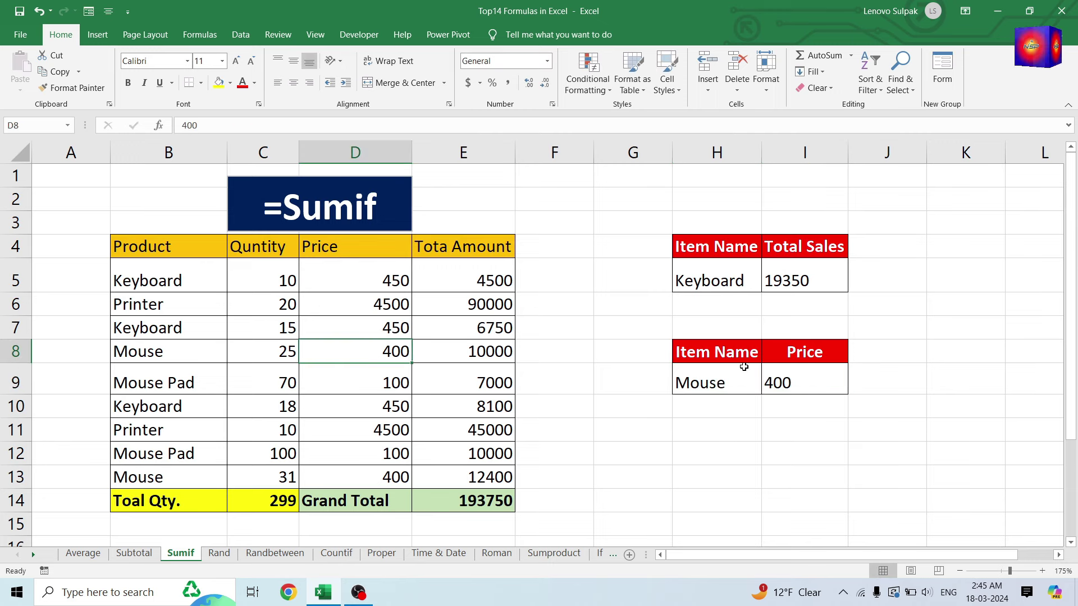
left_click(786, 375)
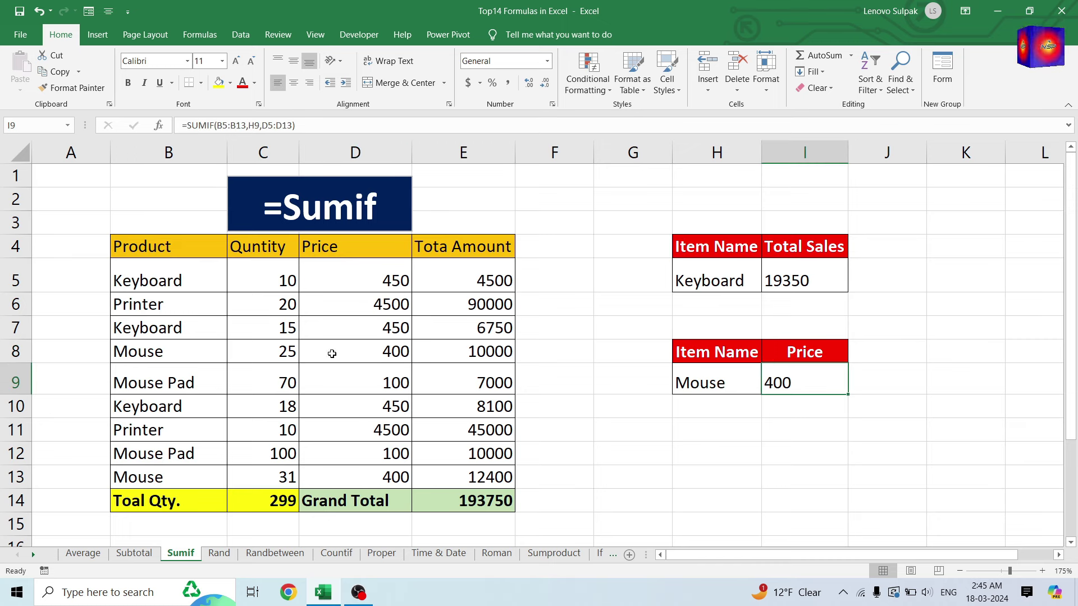
Step: On the Rand sheet, enter =RAND() in cell H12
left_click(219, 553)
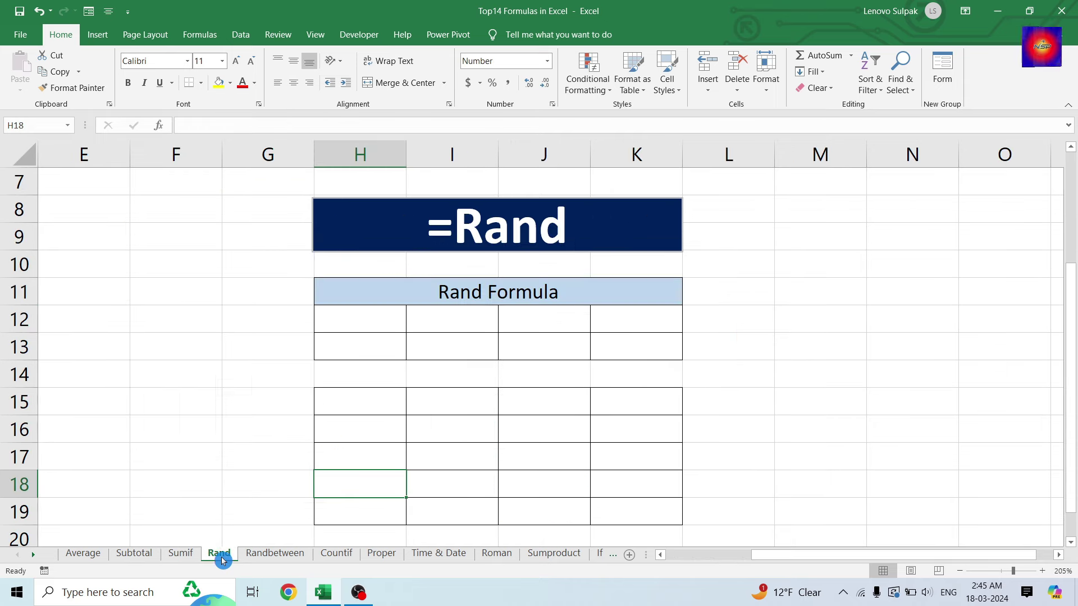
left_click_drag(594, 404, 505, 402)
left_click(377, 322)
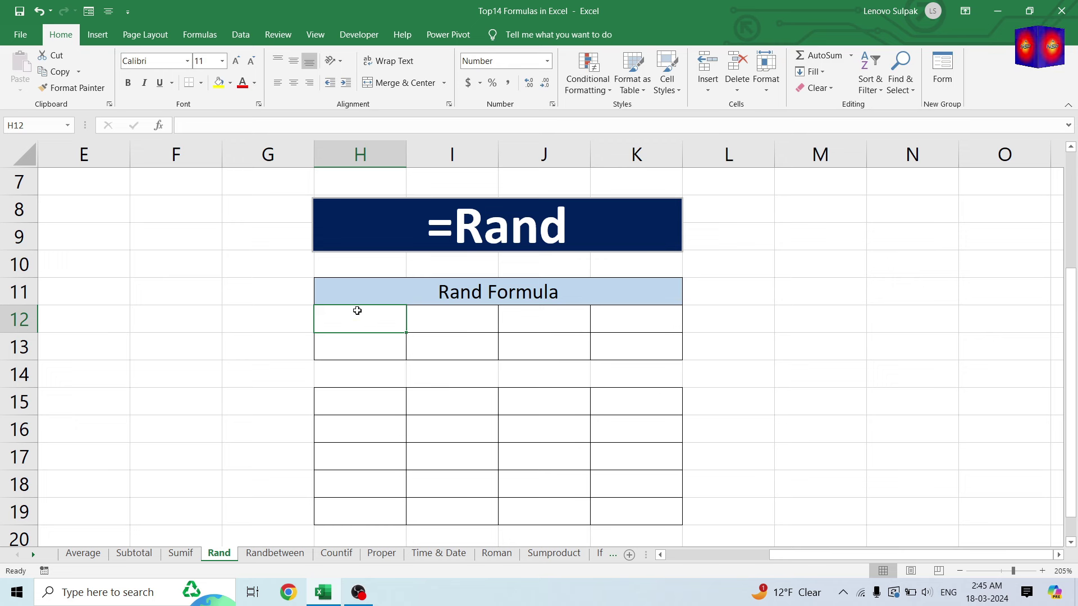
type("=rand()")
key("Return")
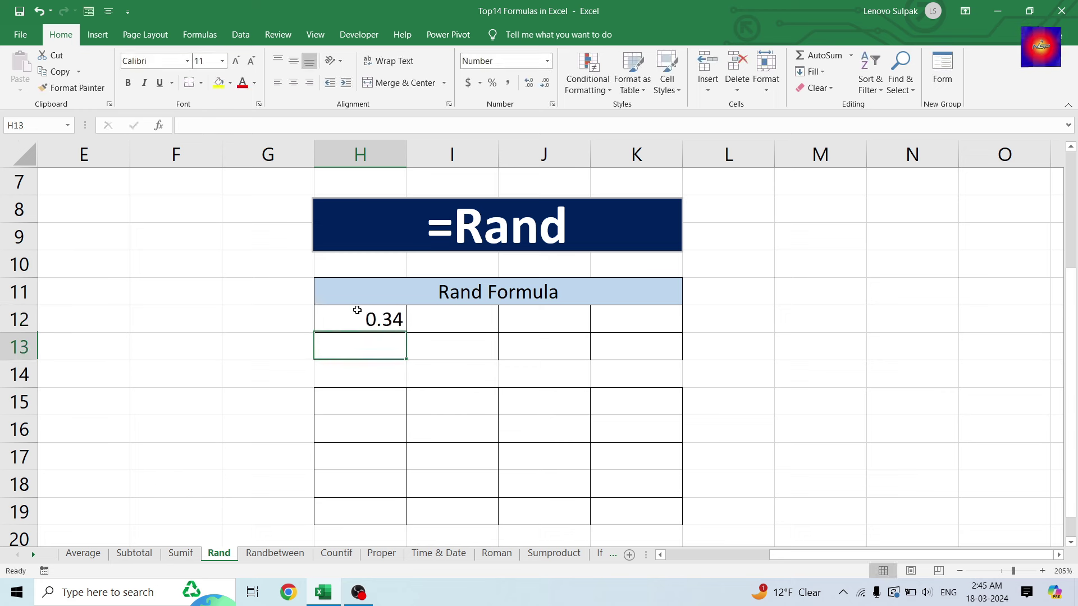
Step: Fill the RAND formula across H12:K13 to get eight random decimals
left_click(370, 320)
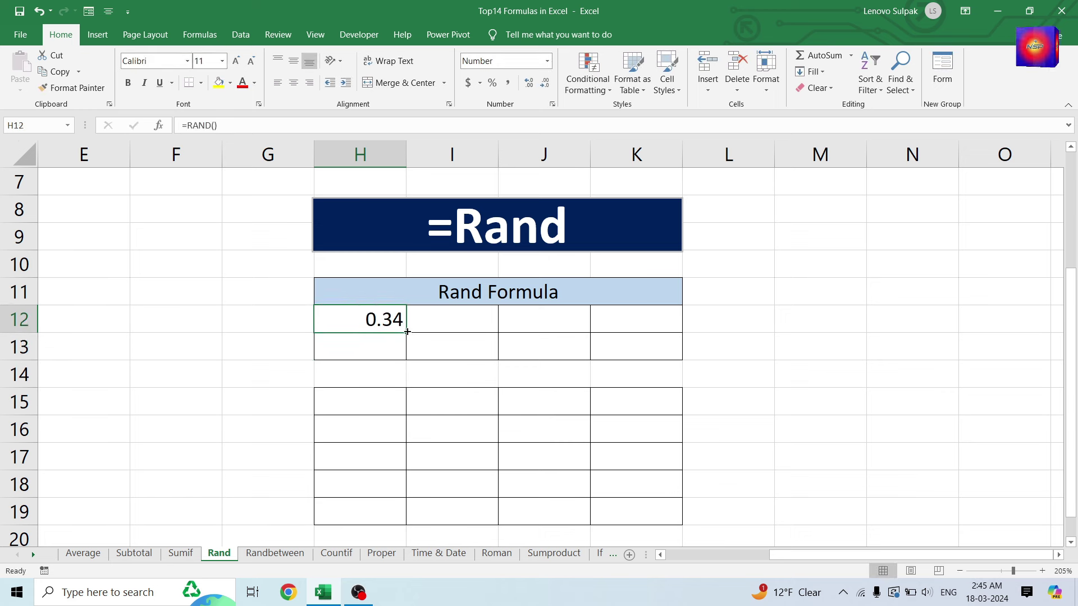
mouse_move(407, 332)
left_mouse_down()
mouse_move(407, 360)
mouse_move(681, 360)
left_mouse_up()
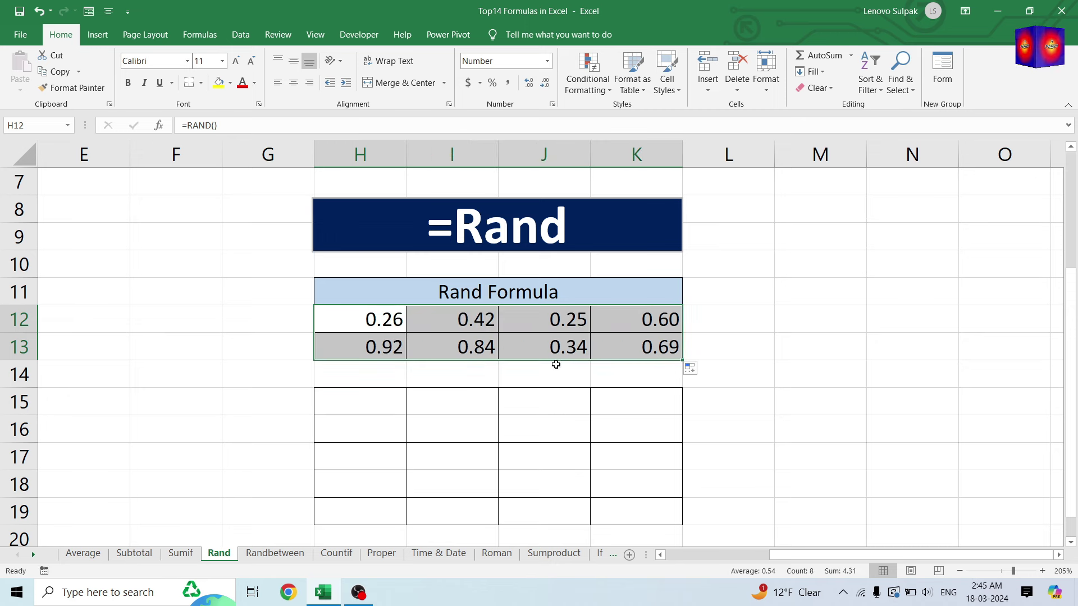
left_click(355, 400)
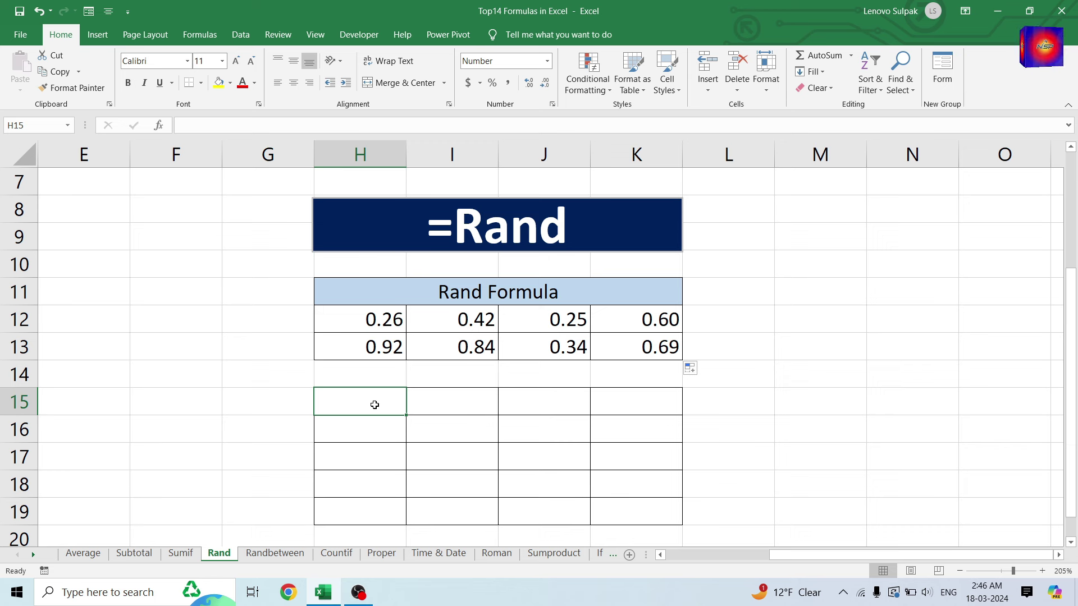
Step: Fill =RAND()+10 from H15 across H15:K19, then go to the Randbetween sheet
type("=rand")
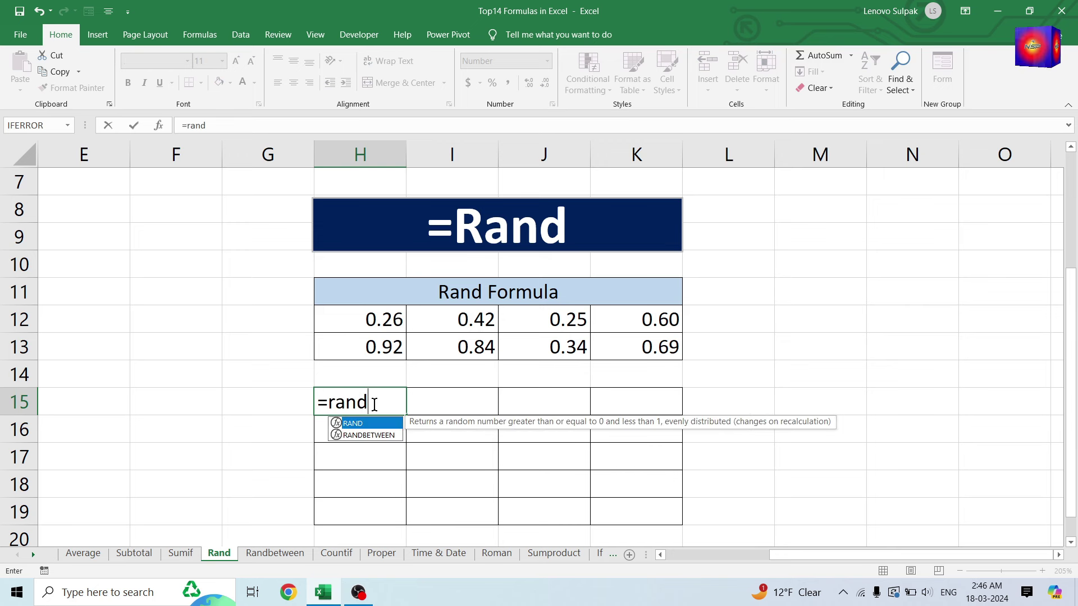
type("()+")
type("10")
key("Return")
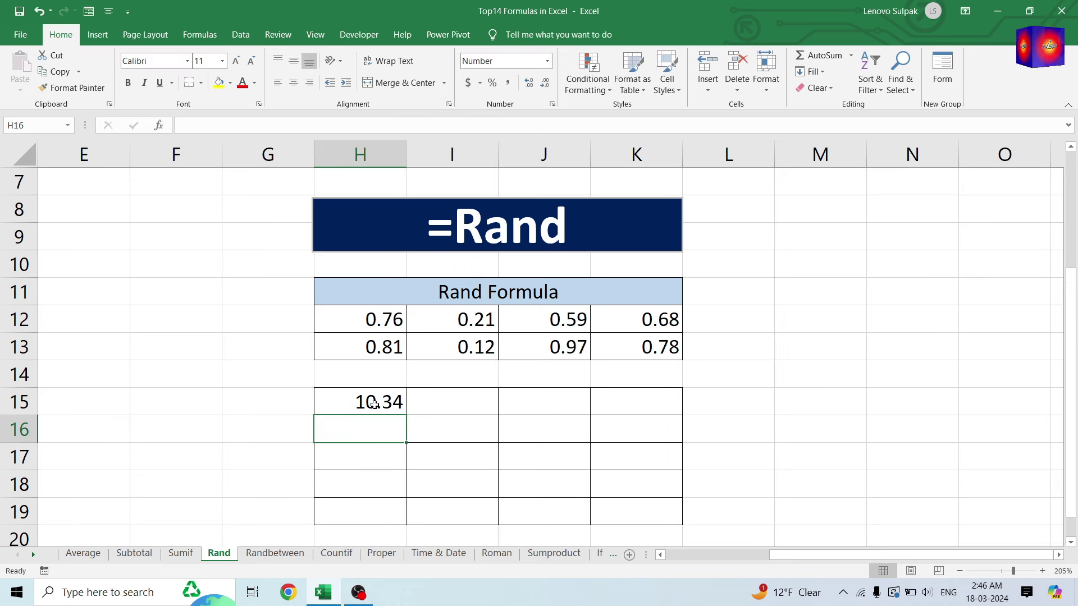
left_click(374, 404)
mouse_move(405, 416)
left_mouse_down()
mouse_move(665, 414)
mouse_move(654, 521)
left_mouse_up()
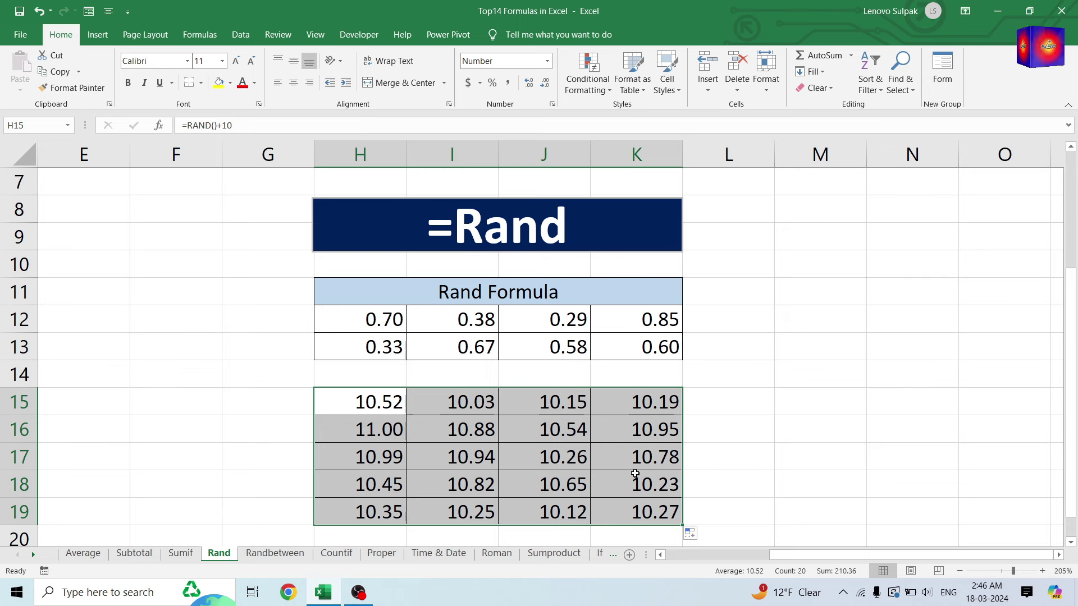
left_click(287, 553)
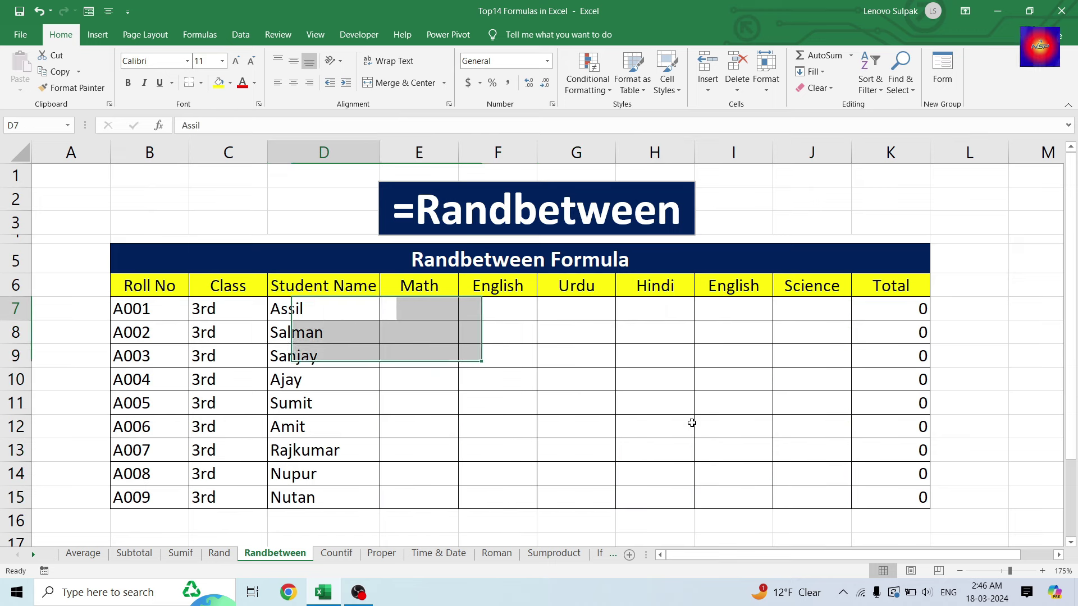
Step: Enter =RANDBETWEEN(50,100) in the first student's Math cell E7
left_click(430, 306)
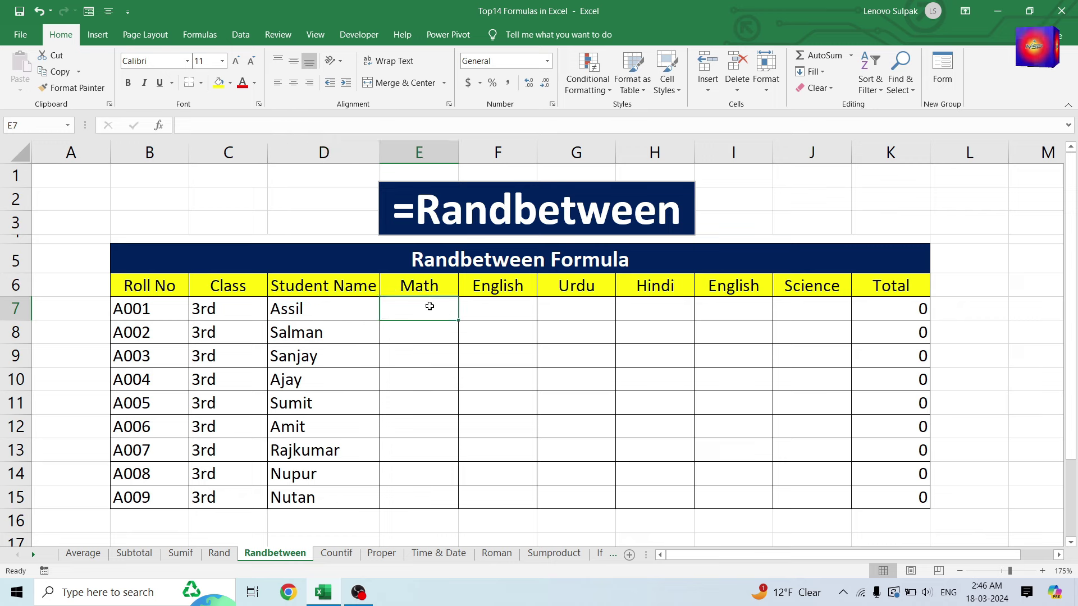
type("=randbet")
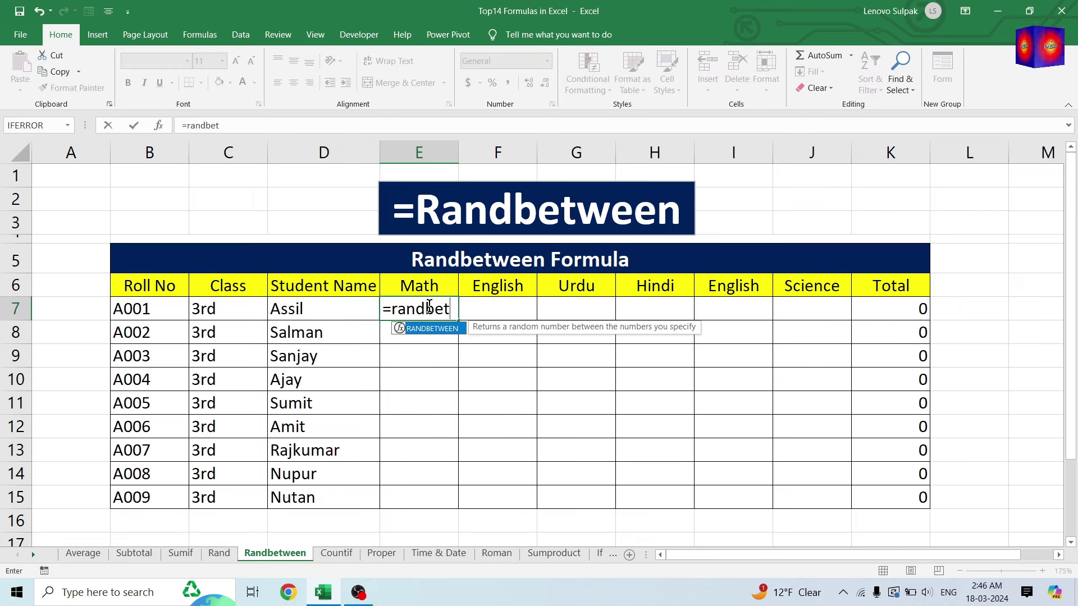
key("Tab")
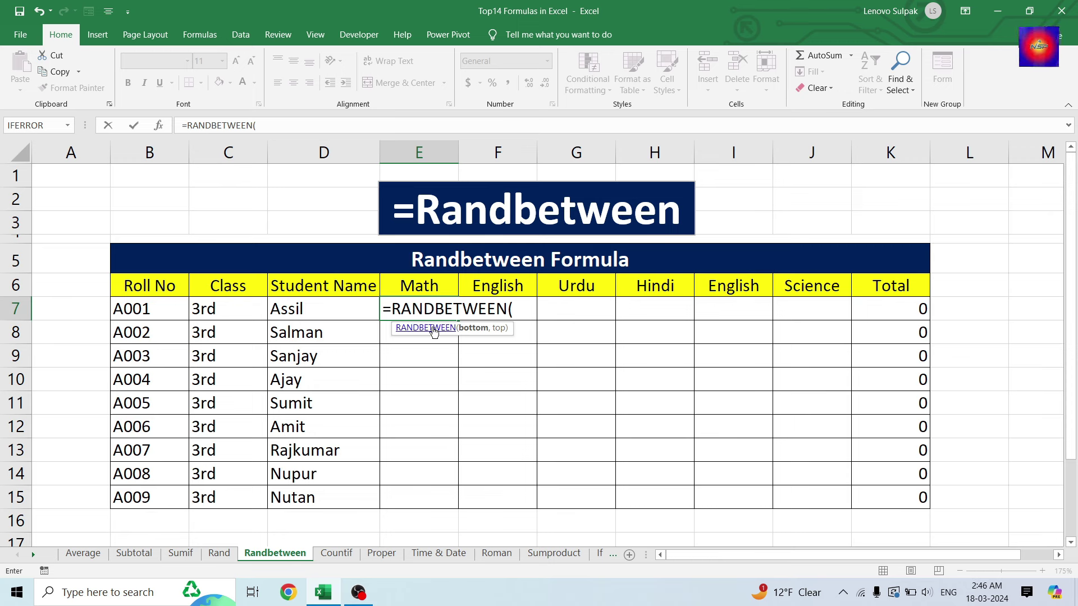
type(",100)")
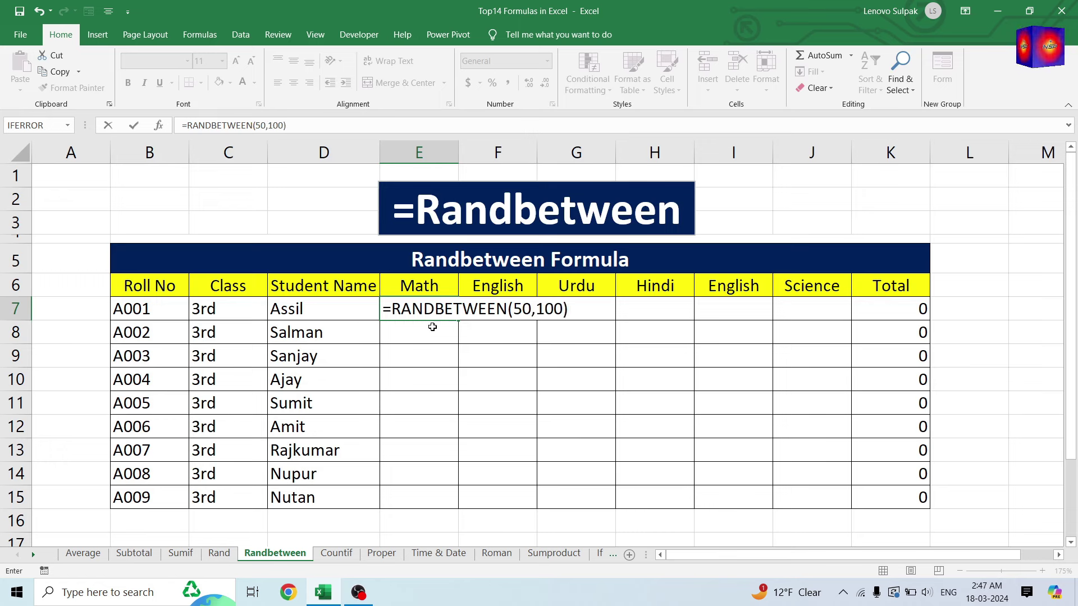
key("Return")
Step: Fill the random marks across to J7 and down to row 15, then open the Countif sheet
left_click(430, 306)
left_click_drag(458, 321, 849, 322)
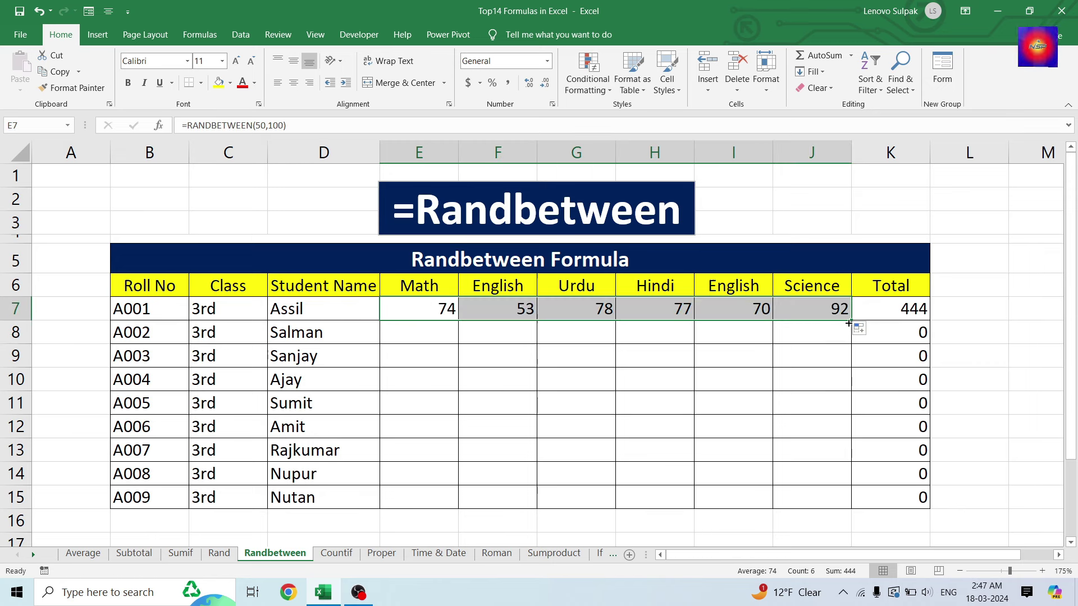
left_click_drag(850, 322, 818, 500)
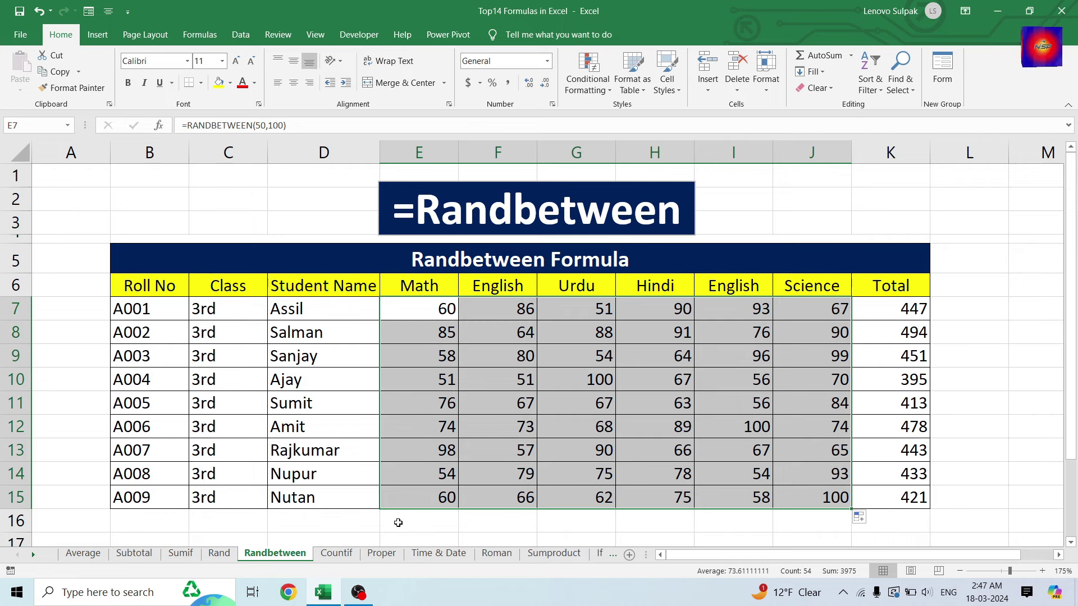
left_click(337, 553)
left_click(865, 411)
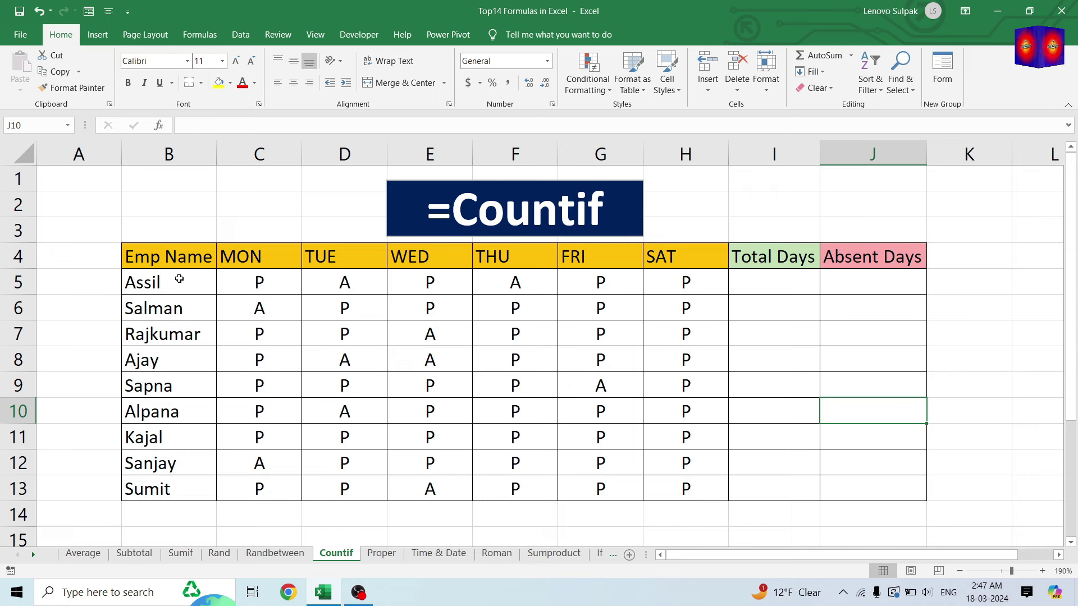
Step: Highlight the attendance grid and the first employee's days C5:H5 before writing the count in I5
left_click(699, 482)
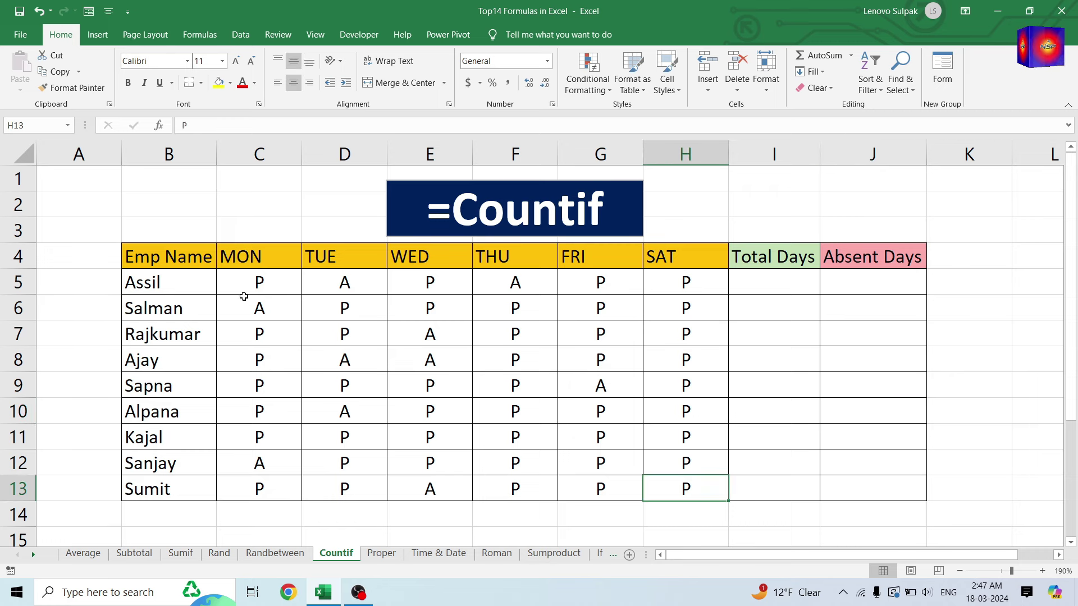
left_click_drag(257, 282, 730, 481)
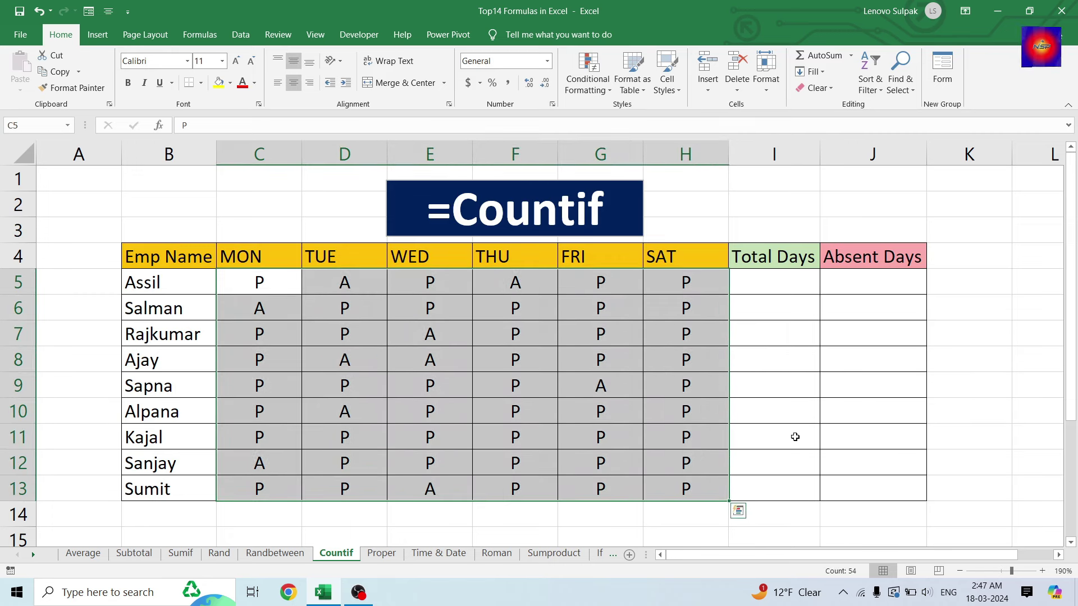
left_click(898, 369)
left_click(786, 288)
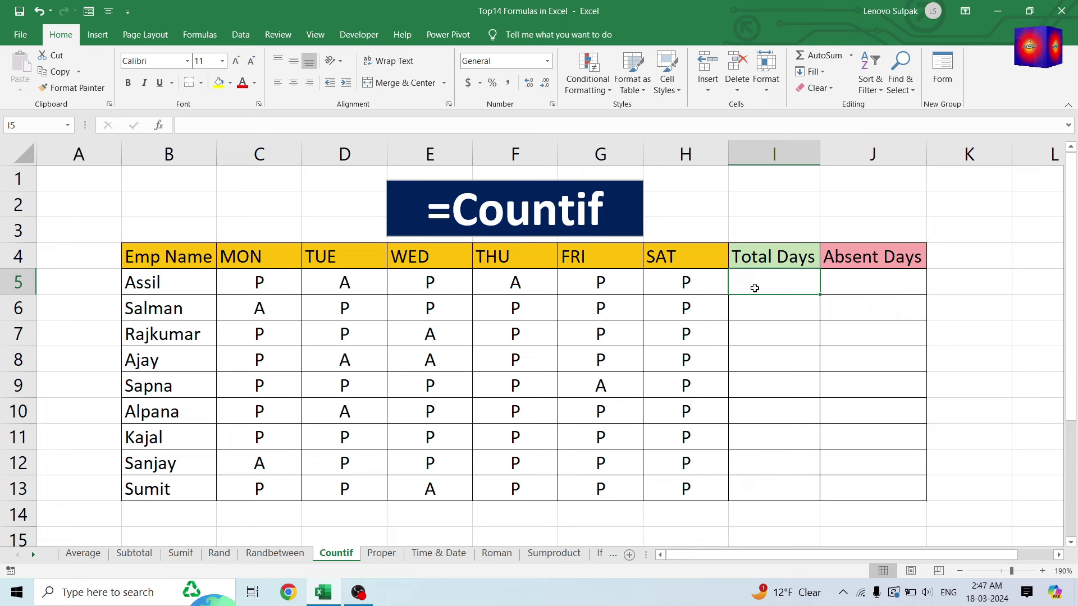
type("=")
key("BackSpace")
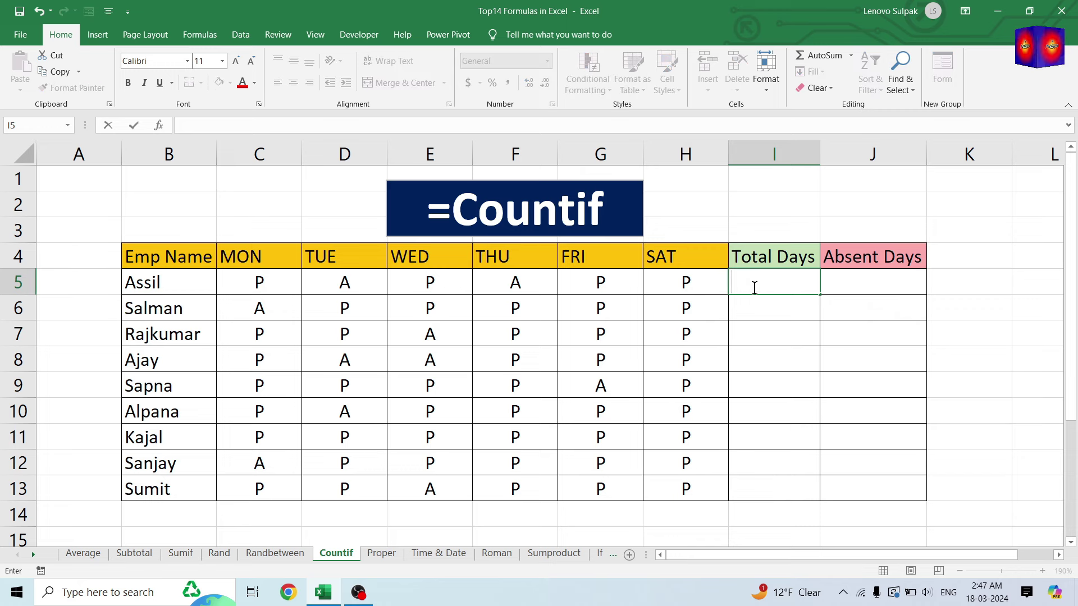
key("Return")
left_click_drag(253, 278, 668, 281)
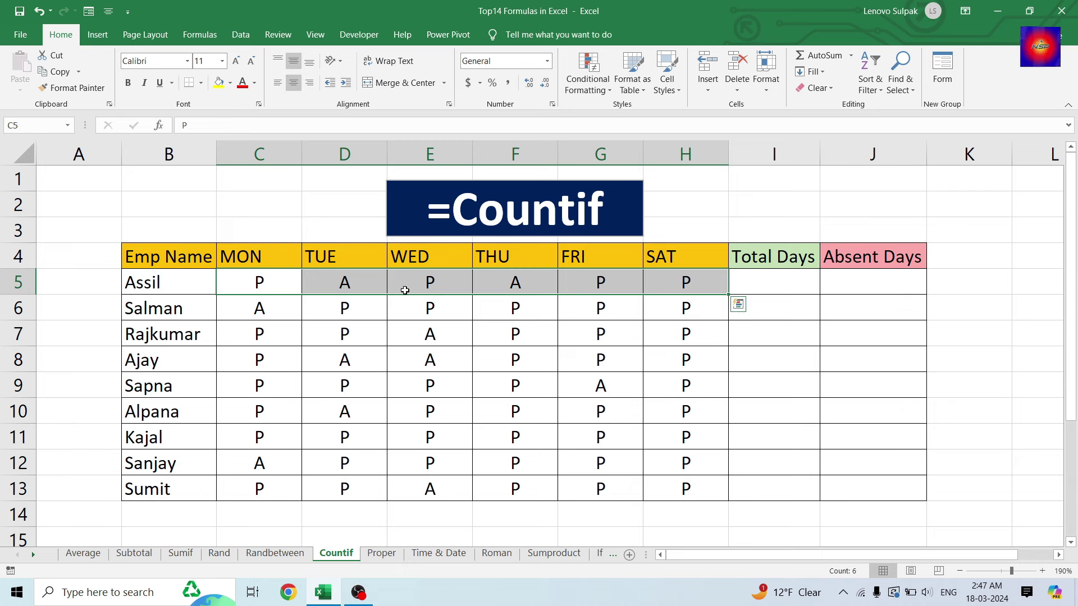
left_click_drag(405, 290, 349, 279)
left_click(779, 279)
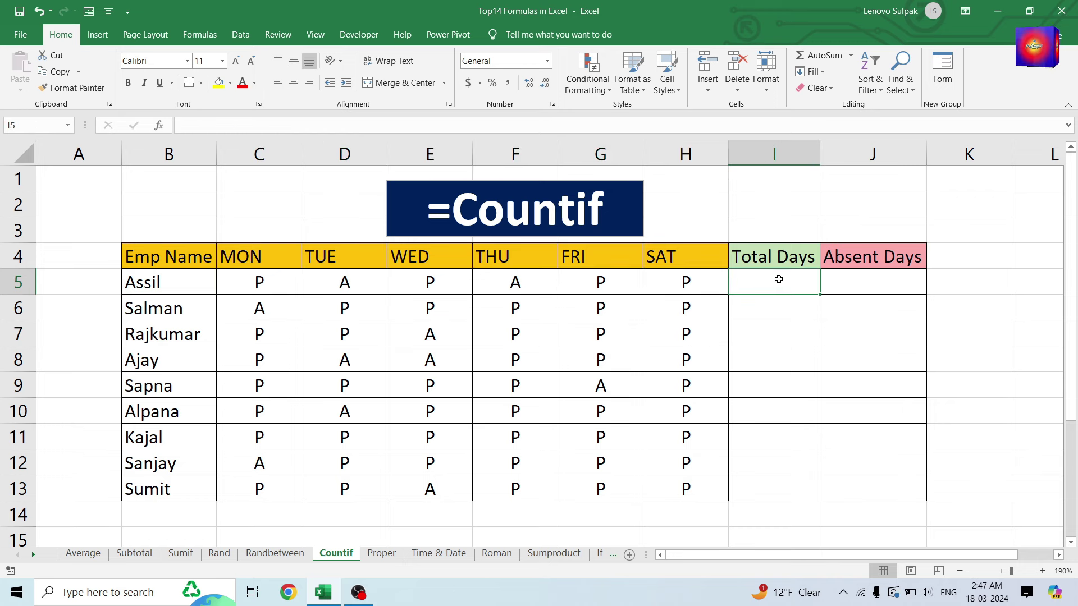
Step: Enter =COUNTIF(C5:H5,"P") in I5 and fill it down to I13
type("=countif(")
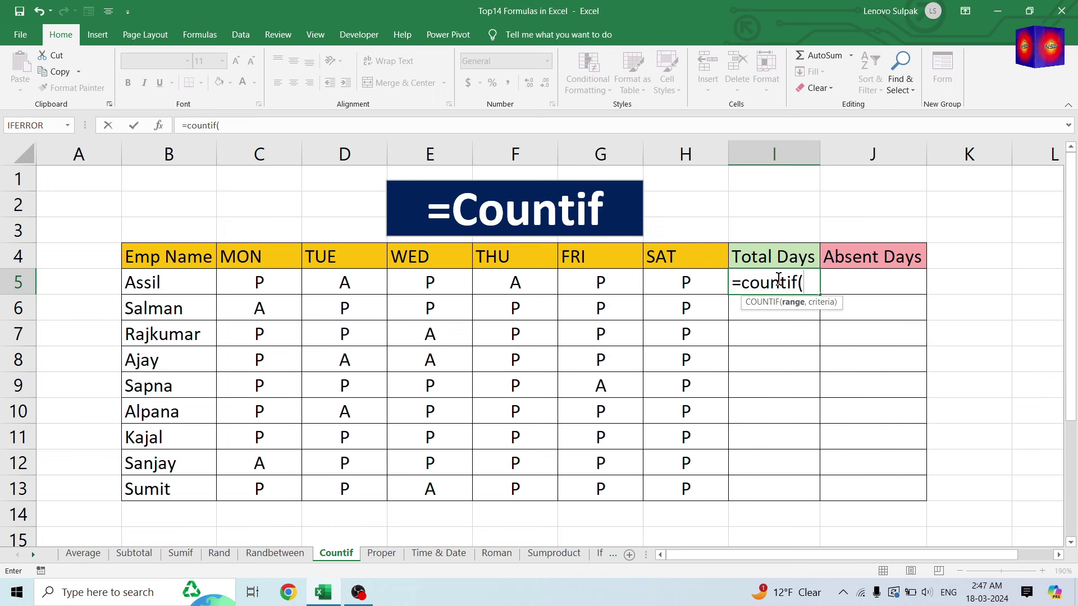
left_click_drag(258, 284, 688, 281)
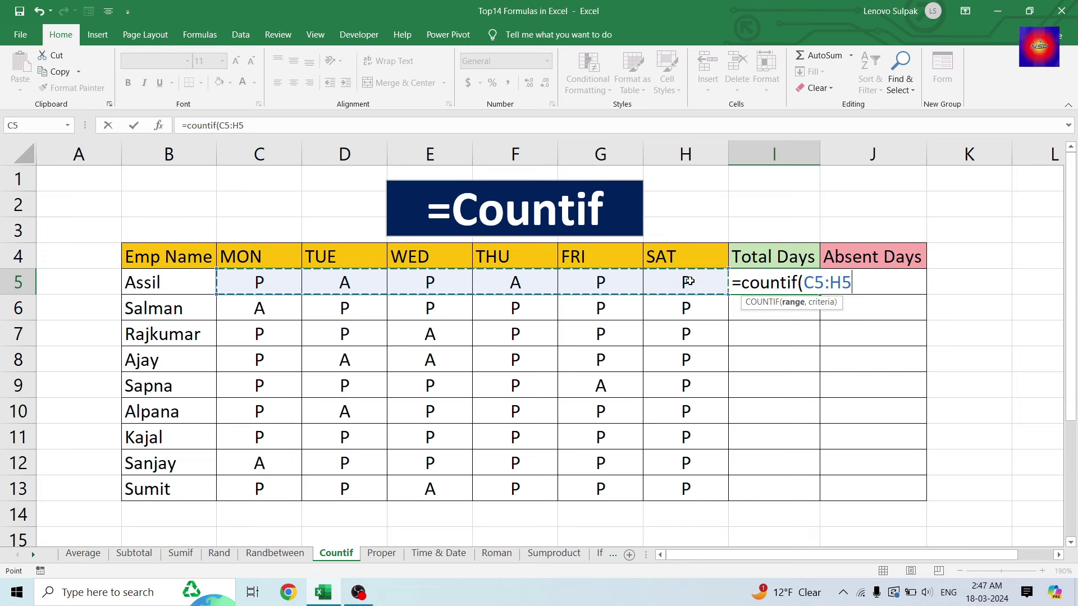
type(",\"")
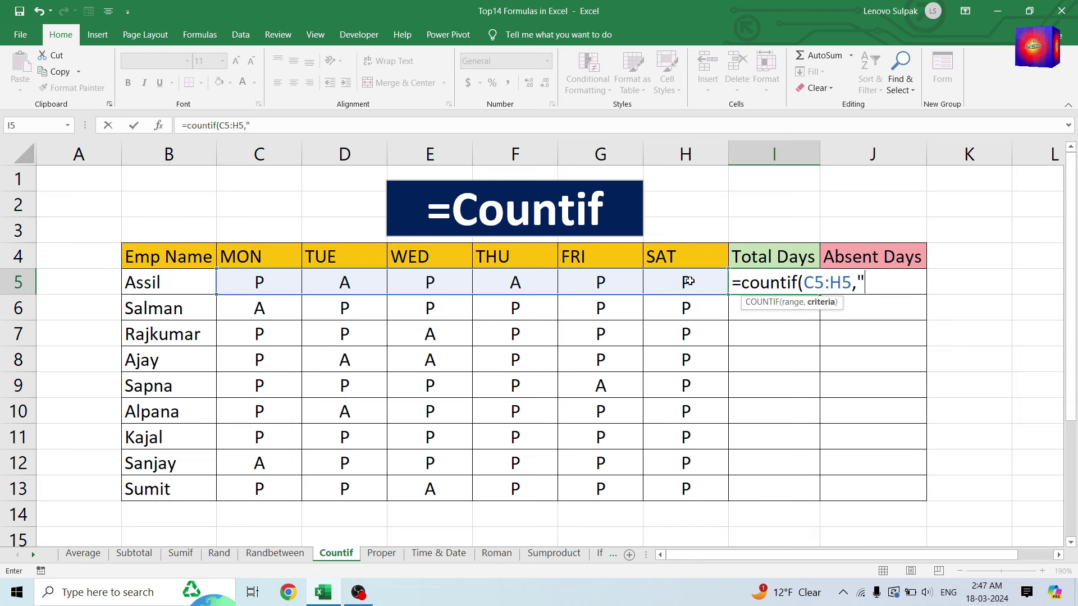
type("P")
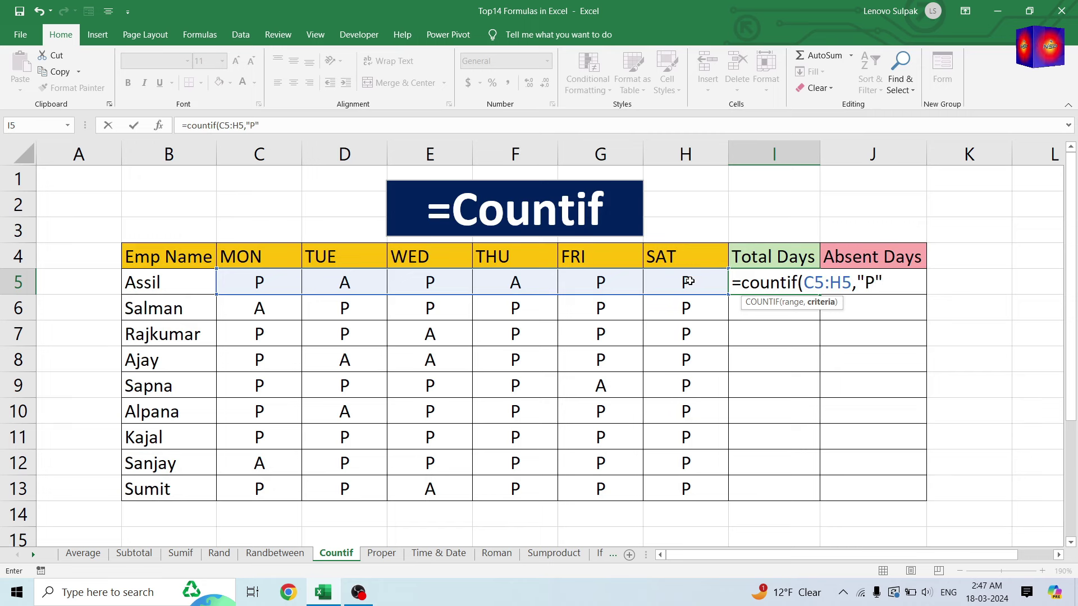
type(")")
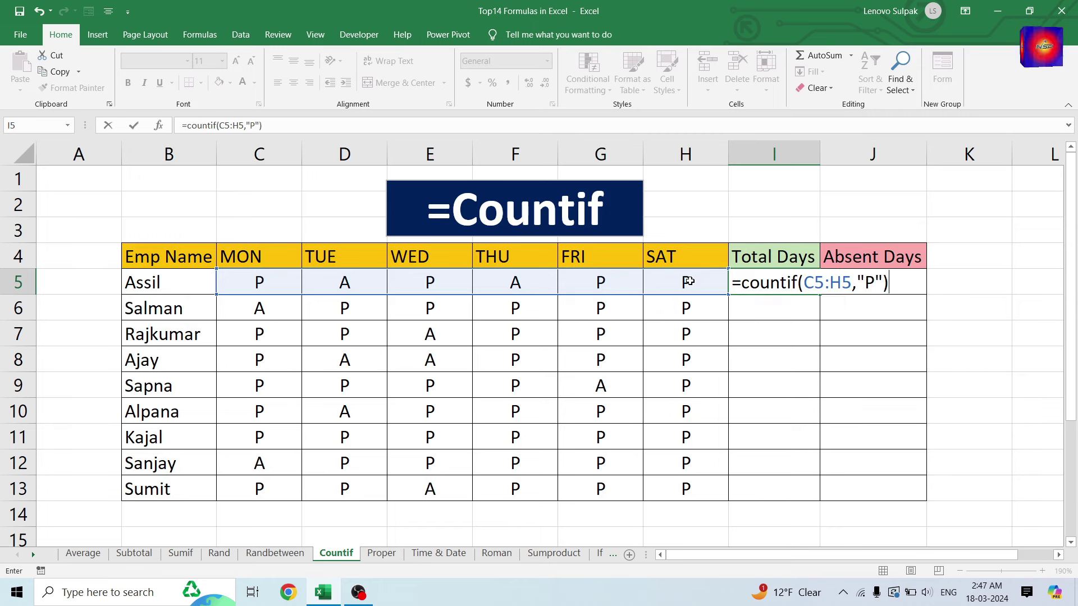
key("Return")
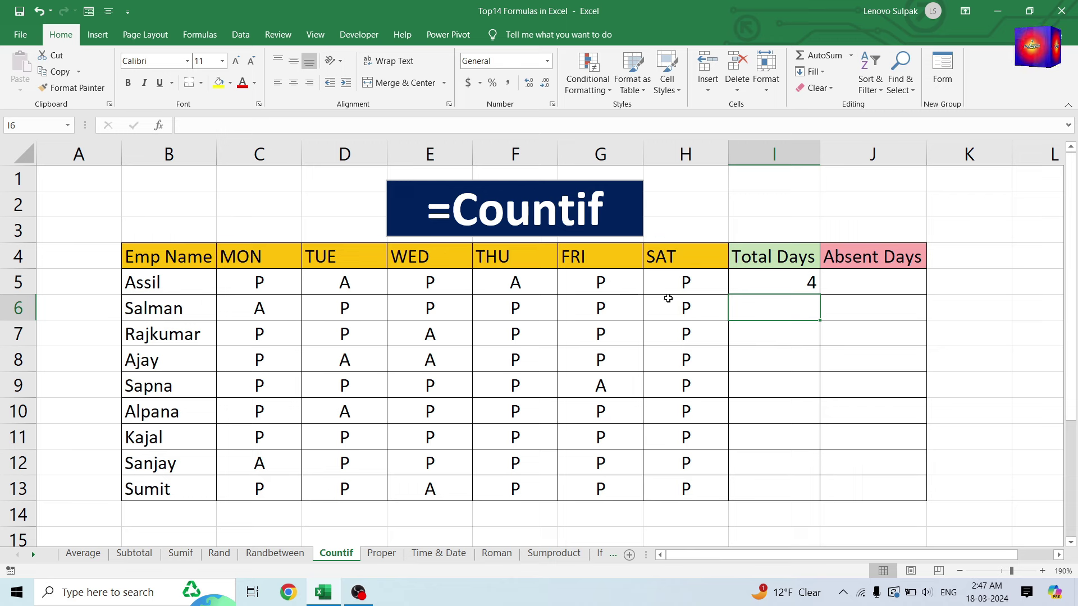
left_click(814, 287)
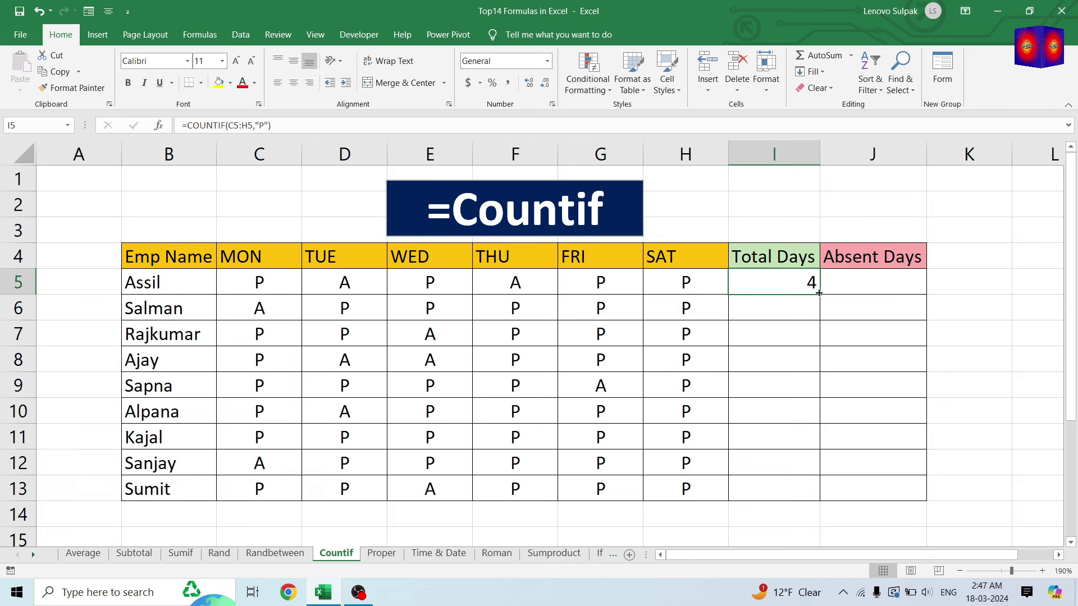
left_click_drag(819, 292, 820, 500)
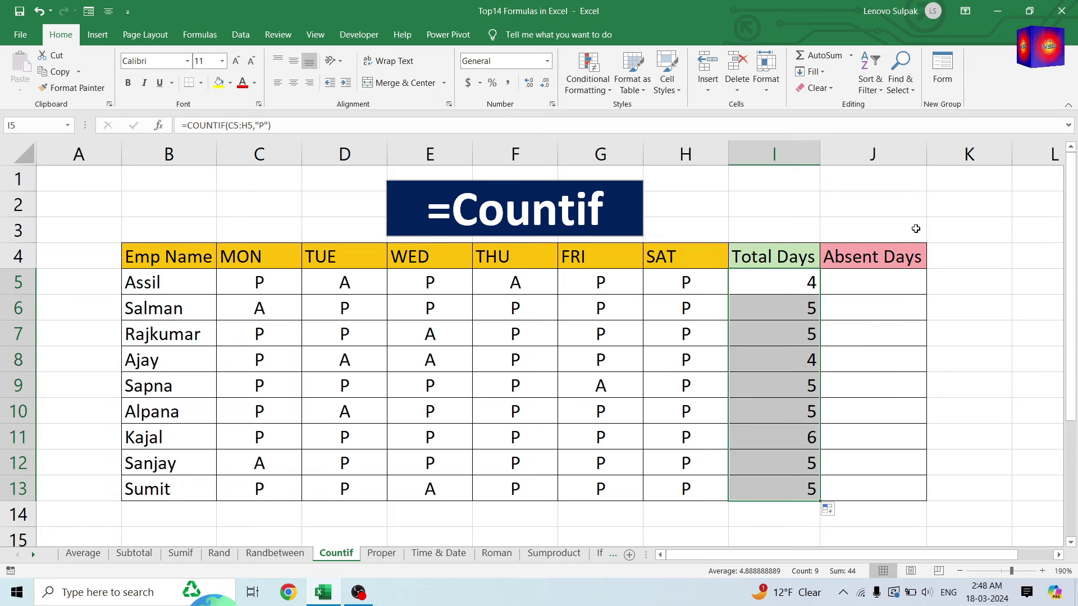
Step: Enter =COUNTIF(C5:H5,"A") in Absent Days J5 and fill it down to J13
left_click(869, 283)
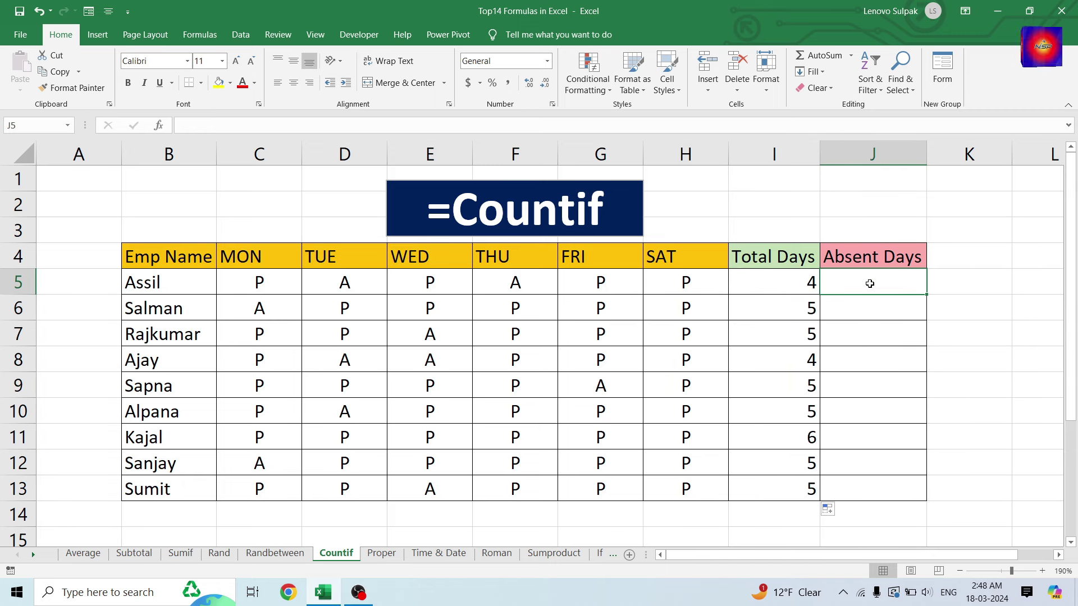
type("=")
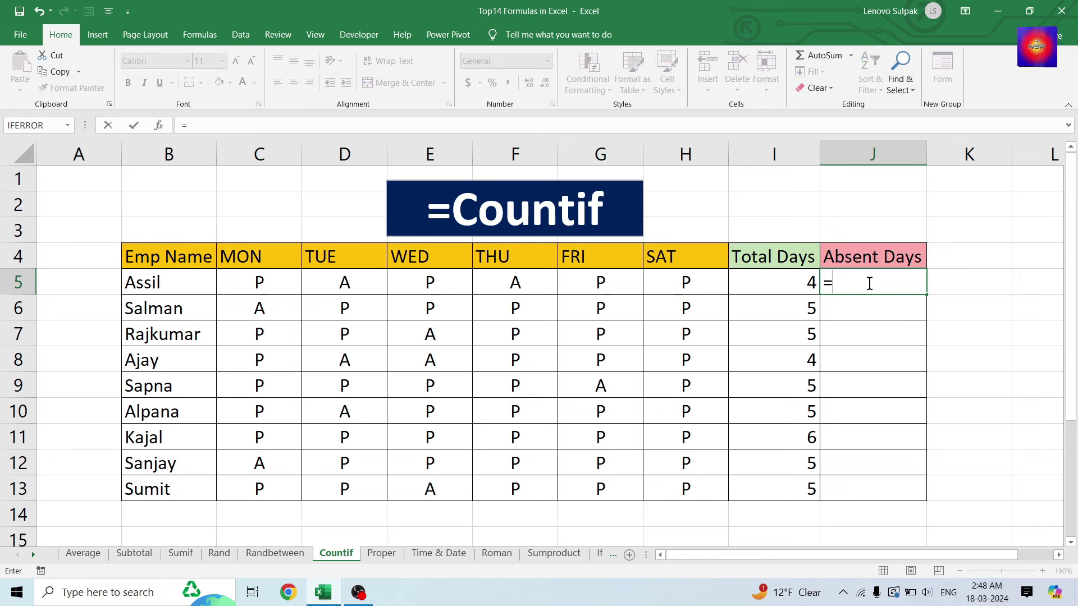
type("countif")
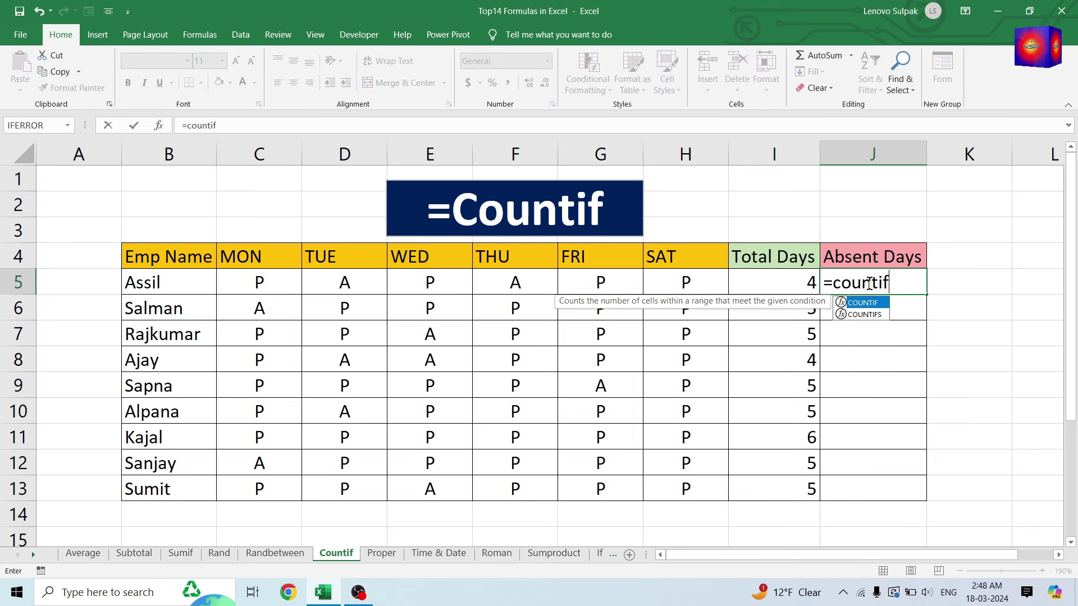
key("Tab")
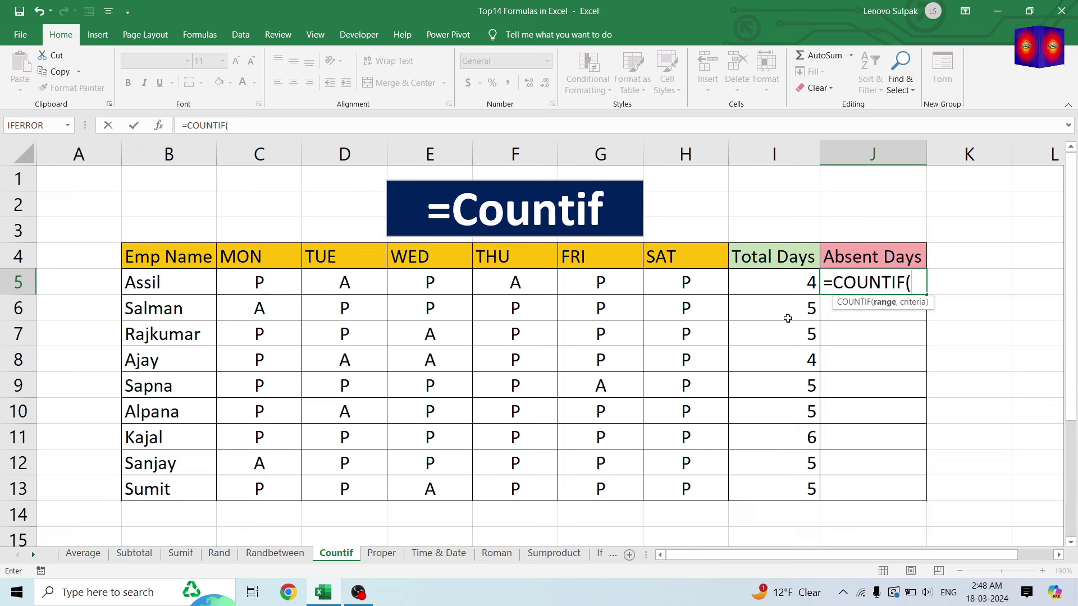
left_click_drag(255, 287, 665, 268)
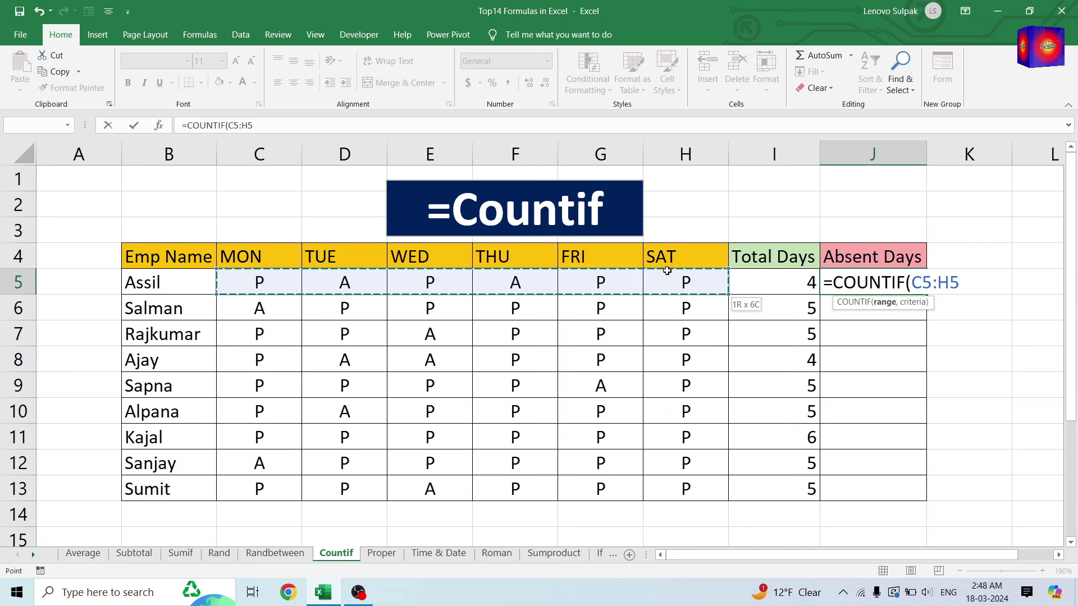
type(",")
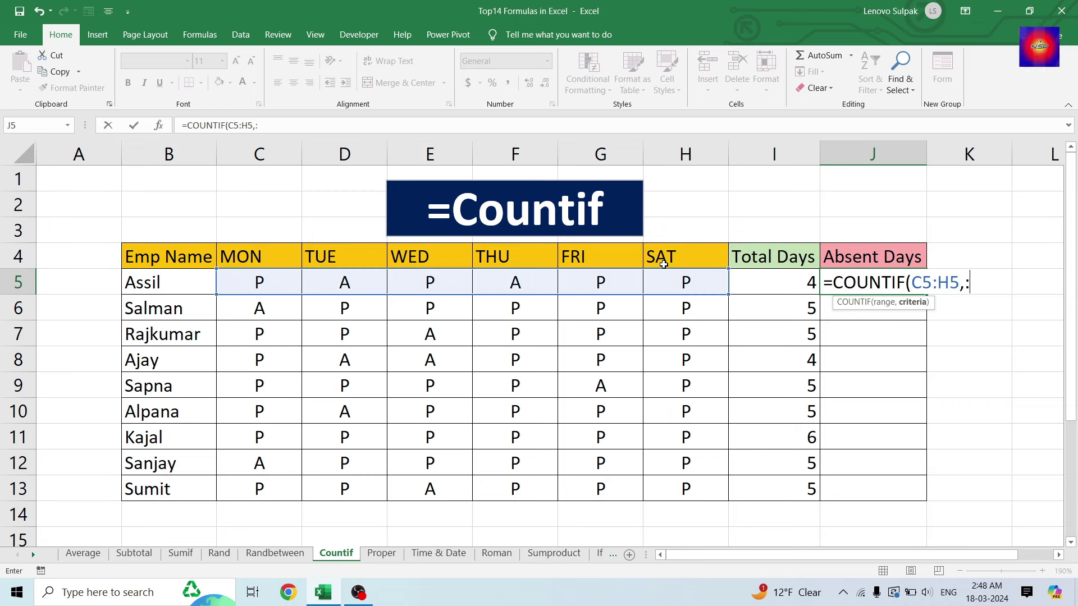
type("\"A\"")
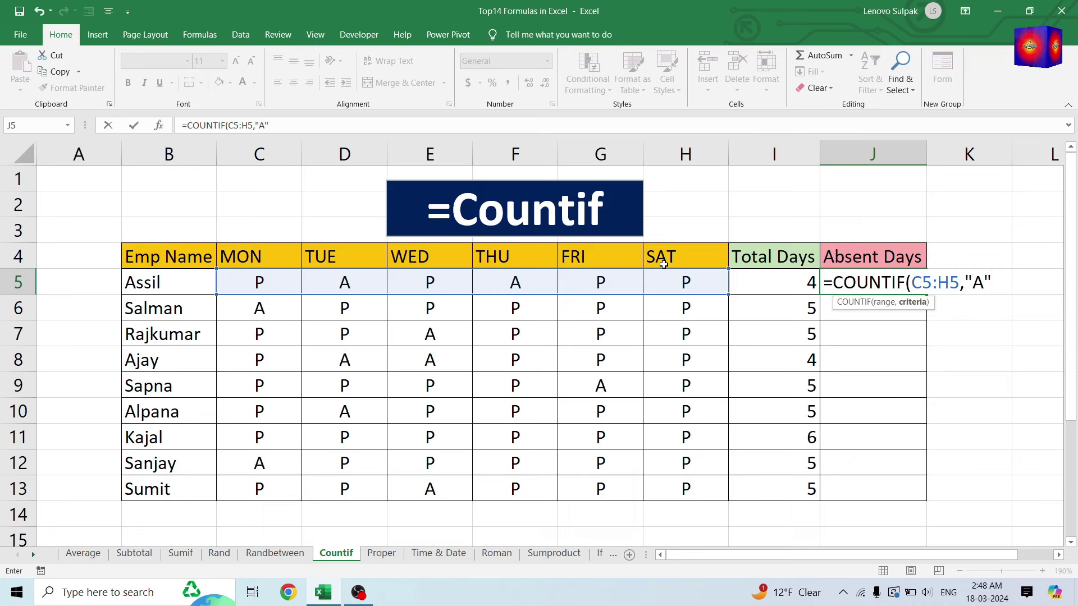
type(")")
key("Return")
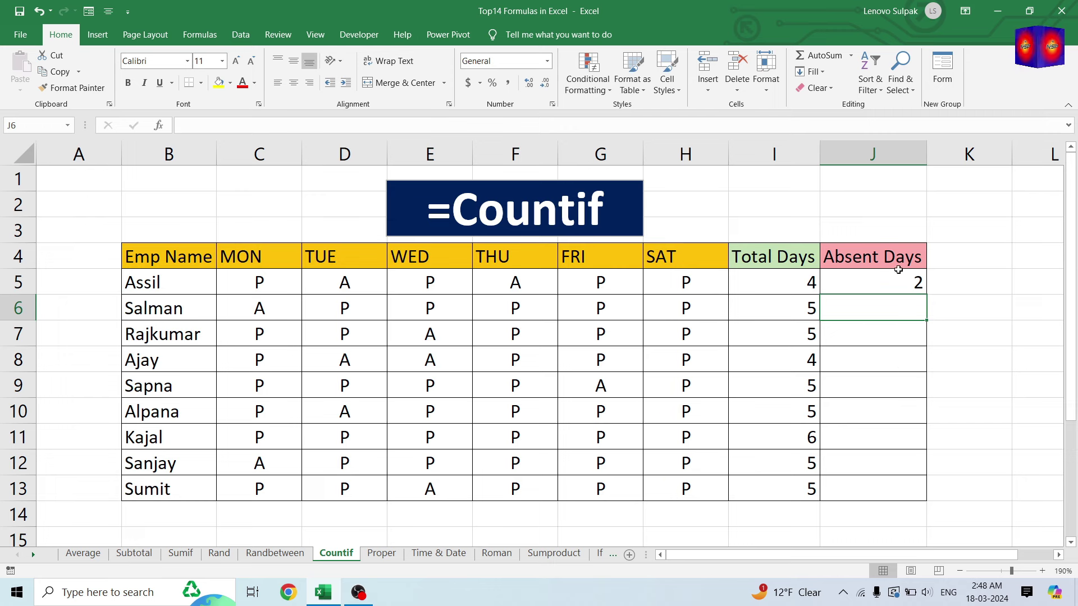
left_click(895, 285)
left_click_drag(929, 293, 928, 500)
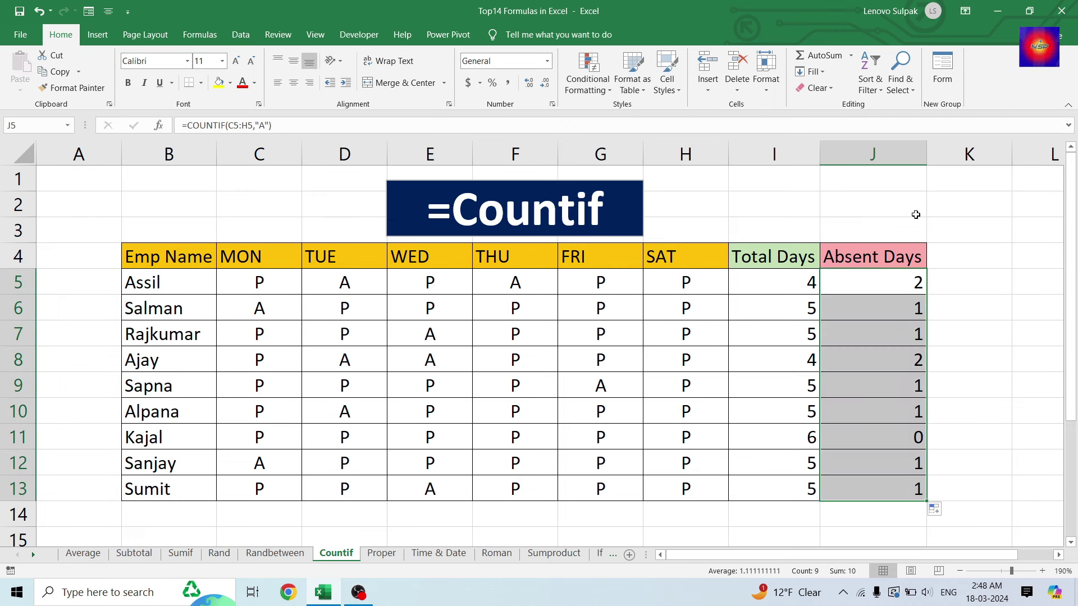
Step: Change the Tuesday entry in D11 to lowercase a, then open the Proper sheet
left_click(782, 439)
left_click(354, 433)
type("a")
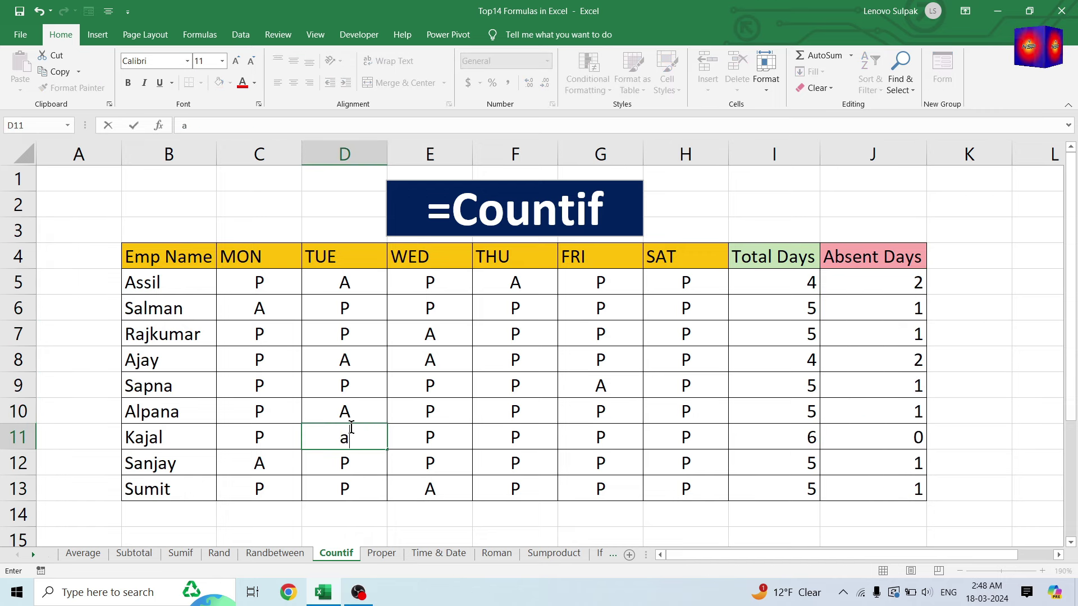
key("Return")
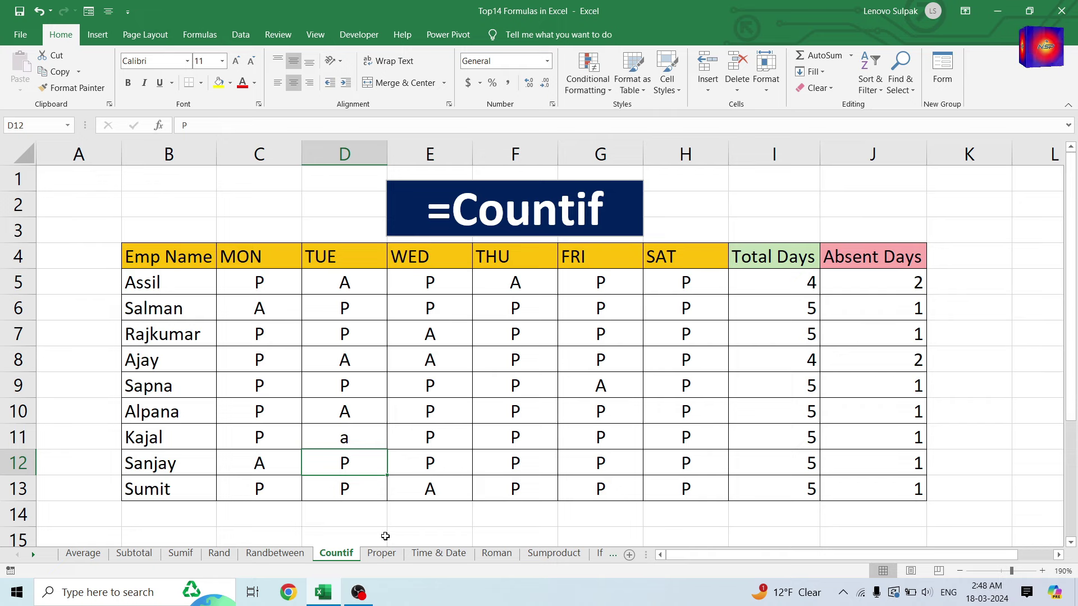
left_click(382, 553)
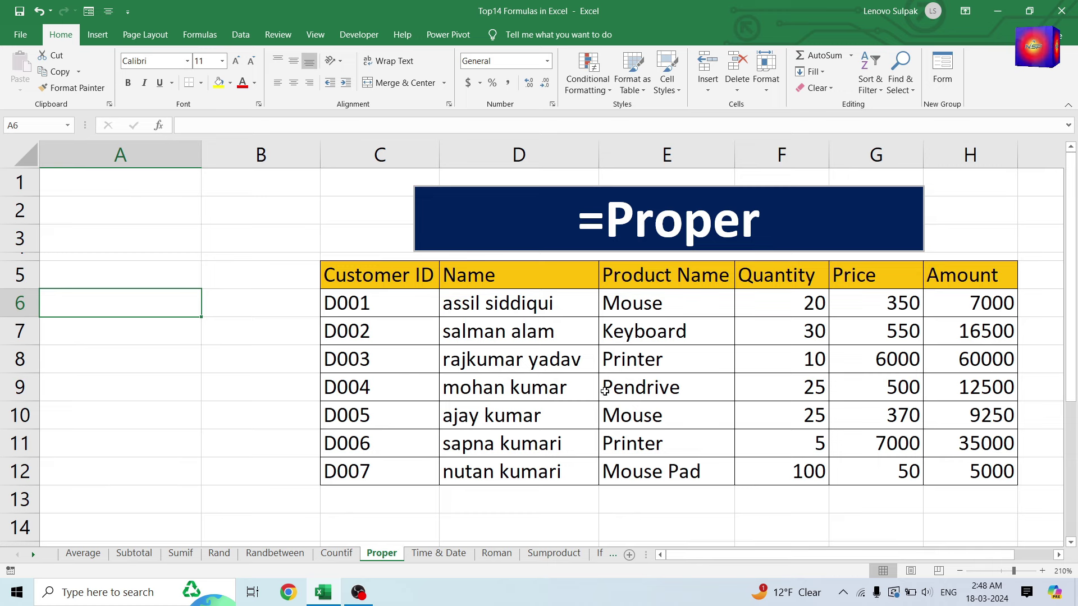
Step: Highlight the lowercase Name entries and the Customer ID column
left_click_drag(480, 298, 508, 438)
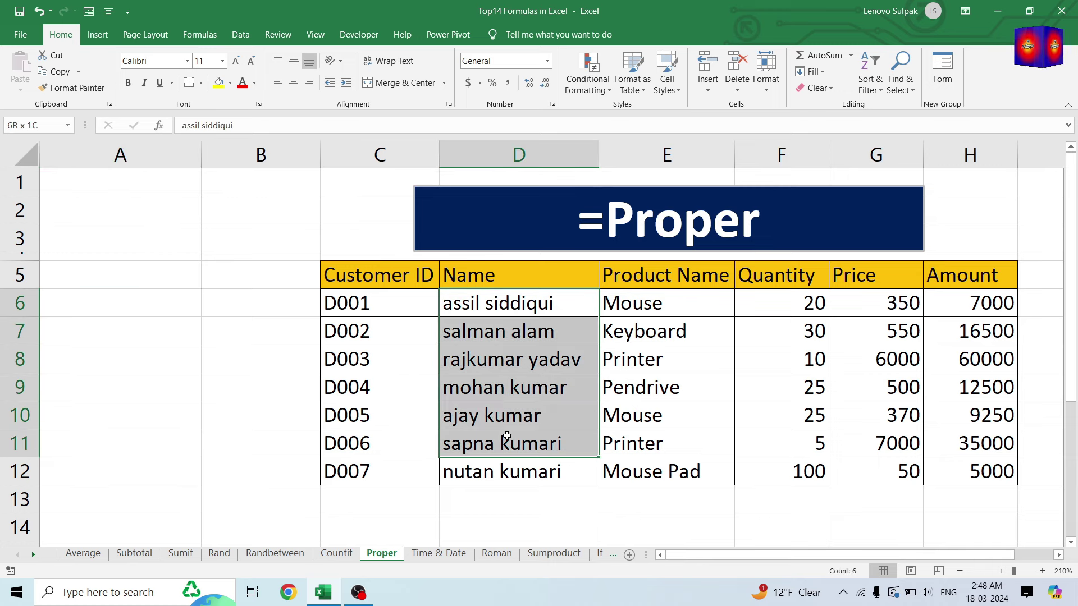
left_click_drag(347, 284, 397, 472)
left_click_drag(520, 284, 521, 480)
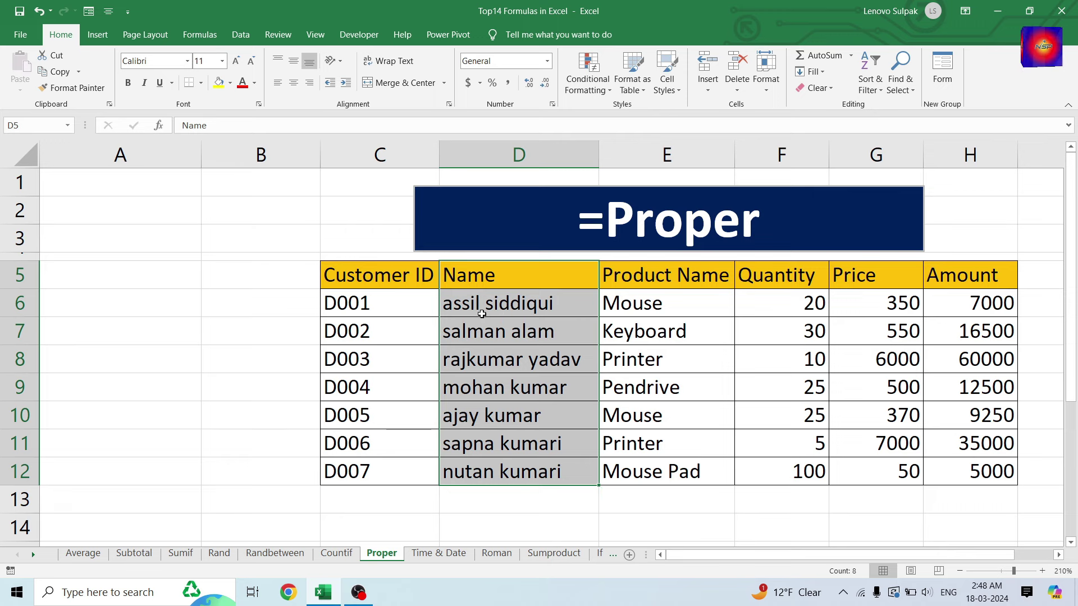
Step: Enter =PROPER(D6) in A6 to capitalise the first customer's name
left_click(169, 312)
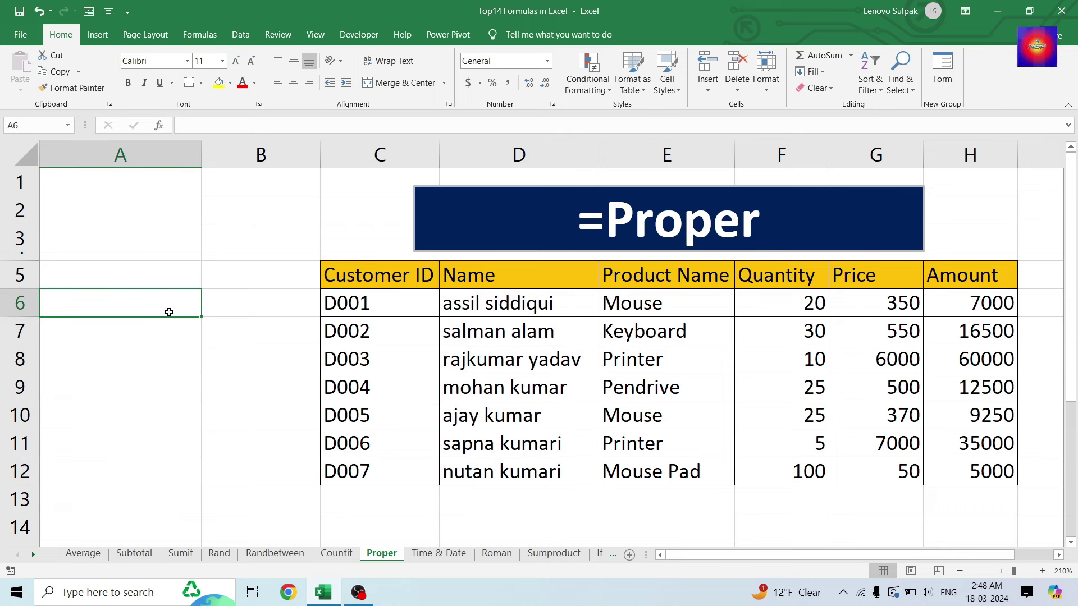
type("=")
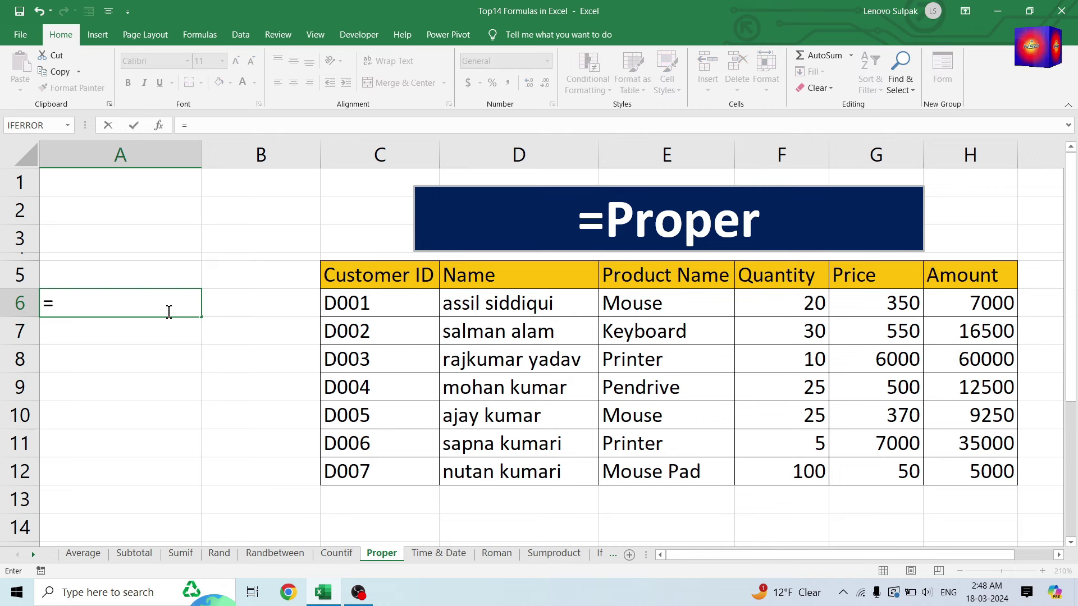
type("proper")
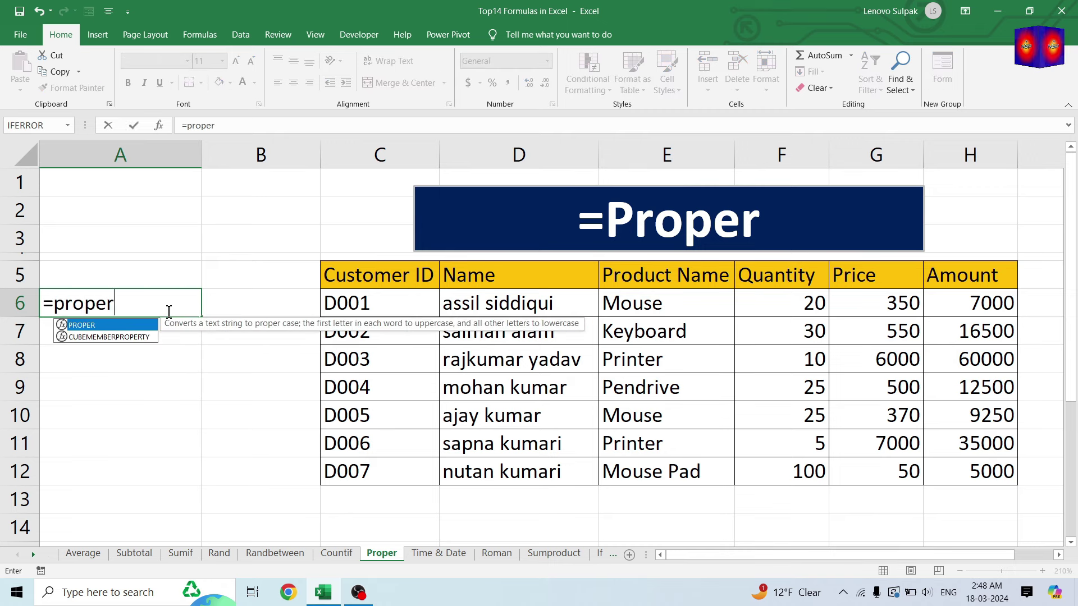
key("Tab")
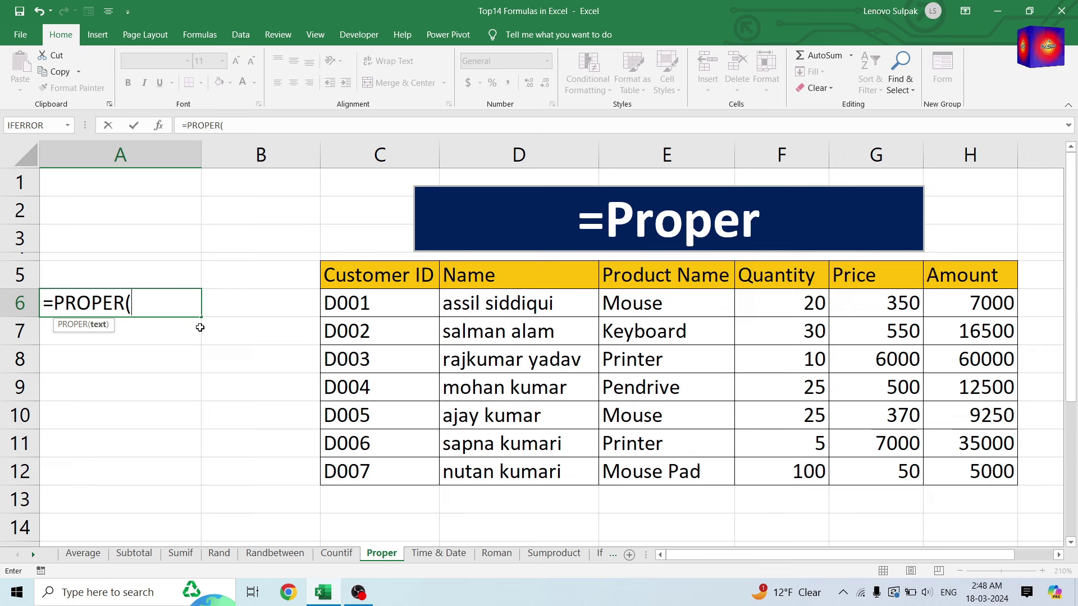
left_click(488, 308)
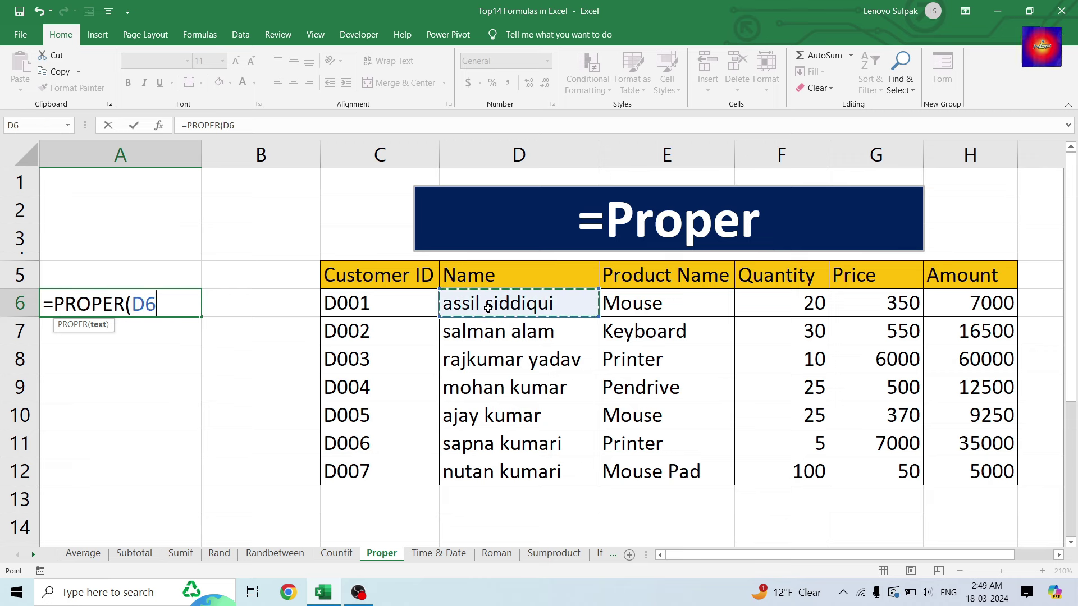
type(")")
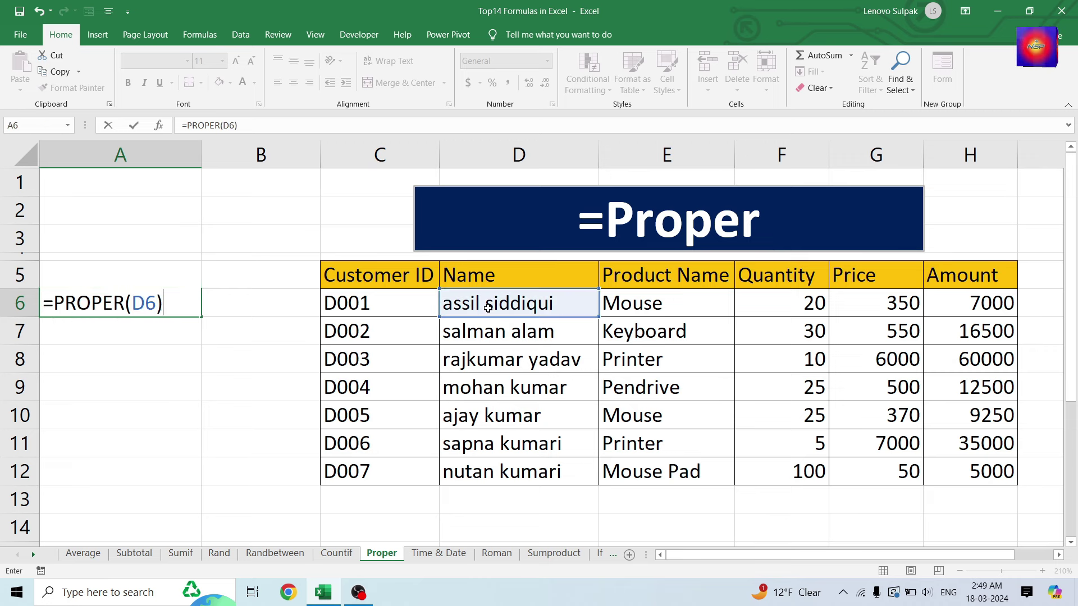
key("Return")
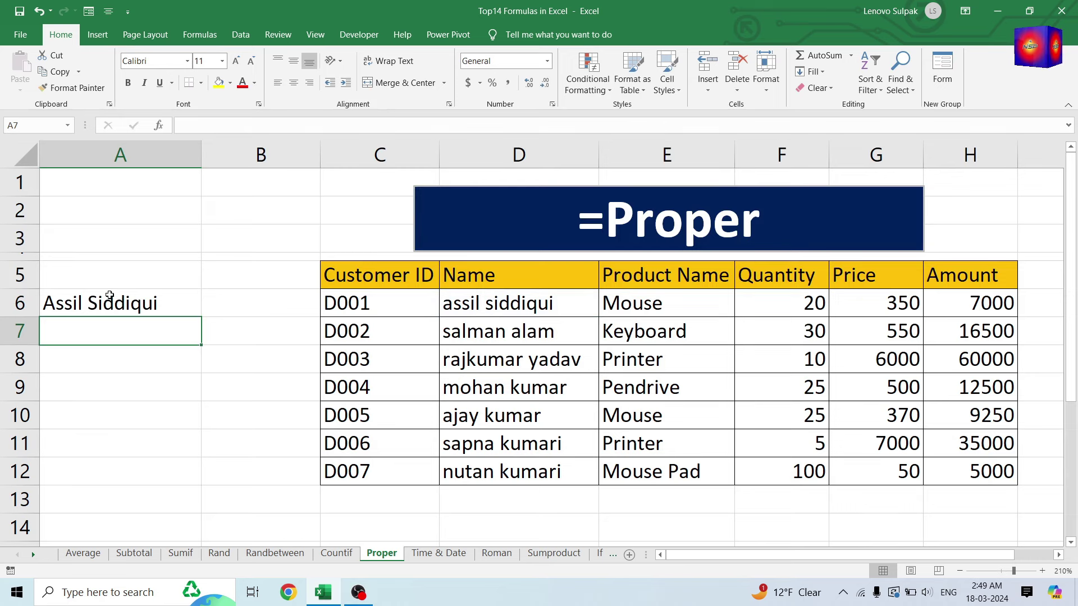
left_click(105, 305)
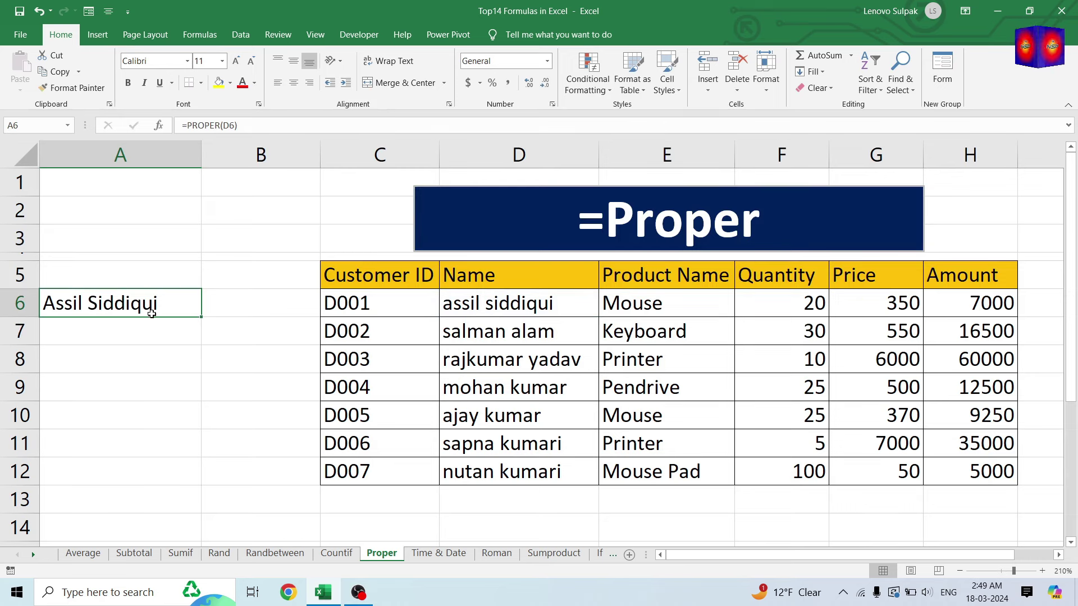
Step: Fill the PROPER formula down to A12 and paste the results into D6:D12 as values
left_click_drag(199, 319, 196, 484)
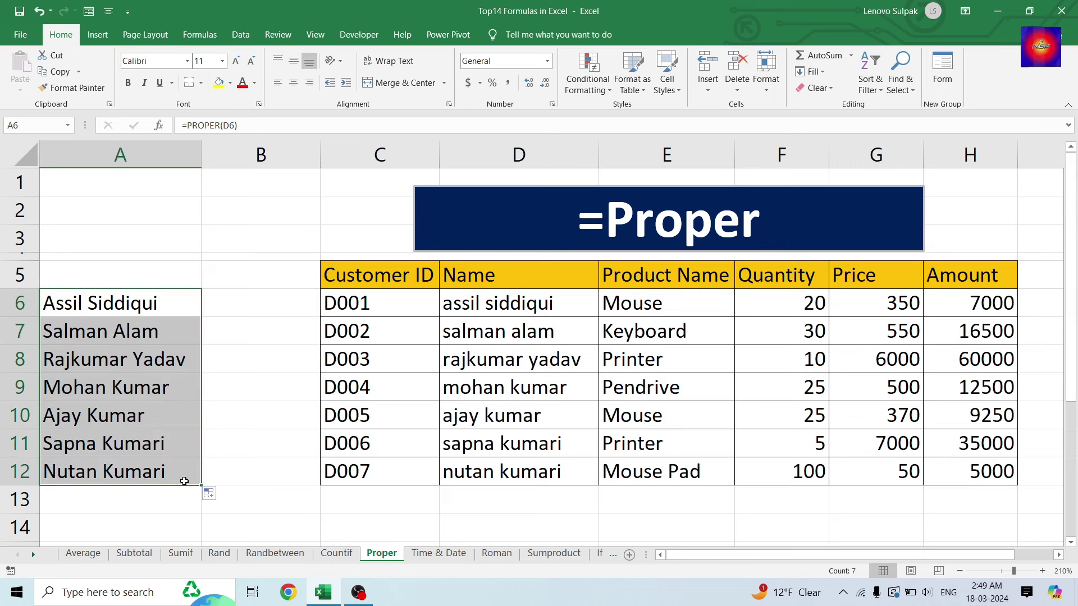
key("ctrl+c")
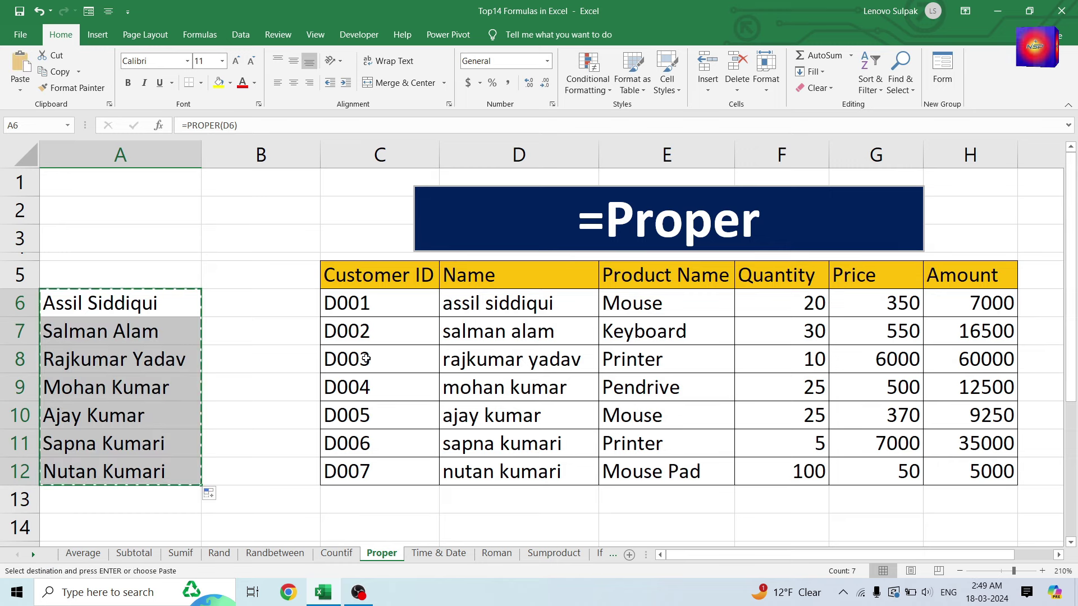
left_click(504, 306)
right_click(504, 305)
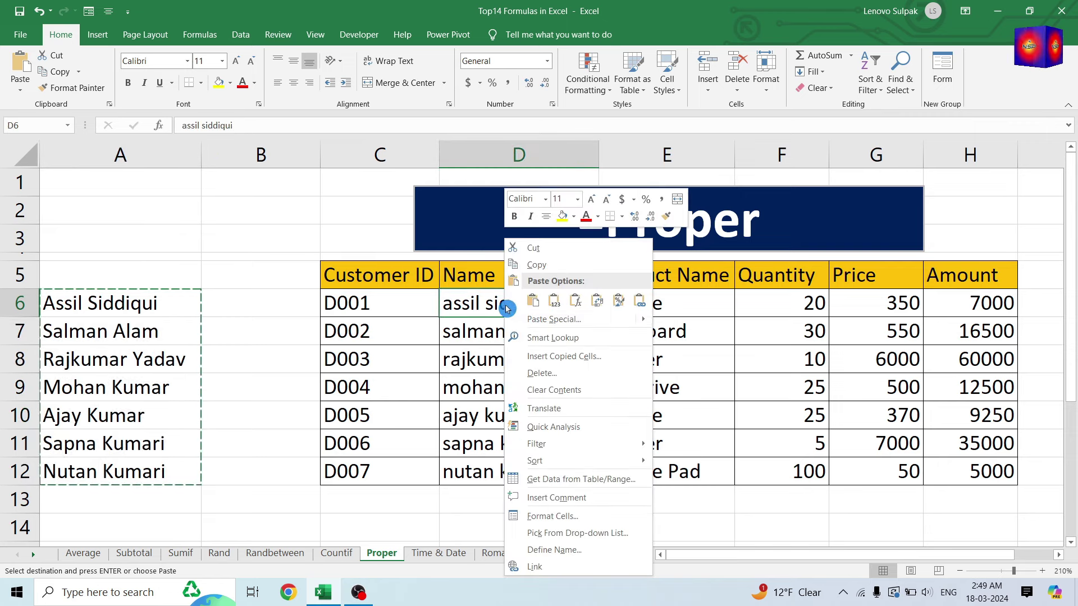
left_click(541, 317)
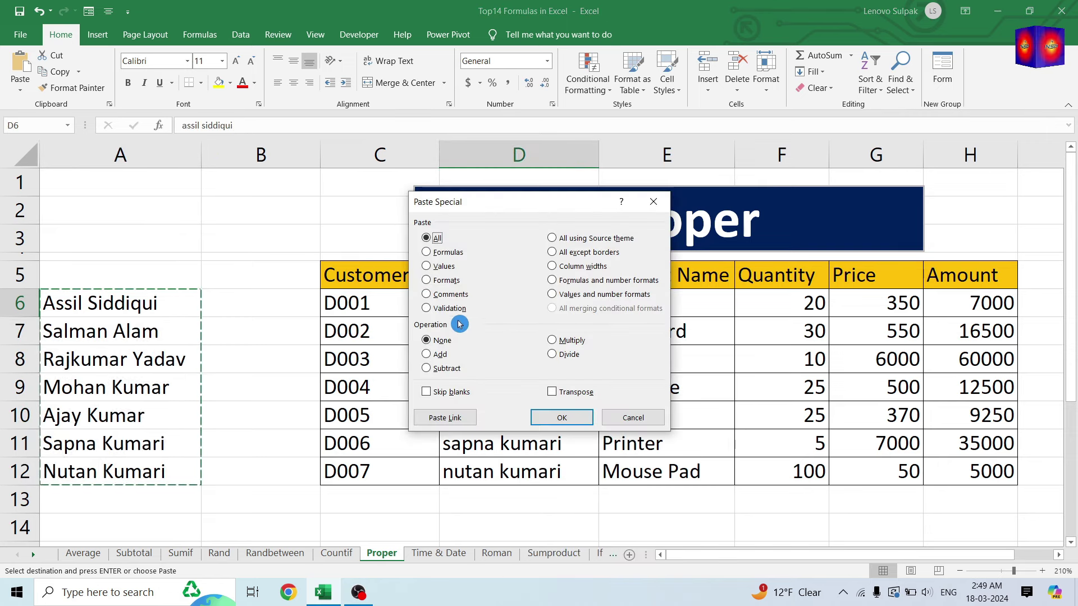
left_click(427, 267)
left_click(553, 419)
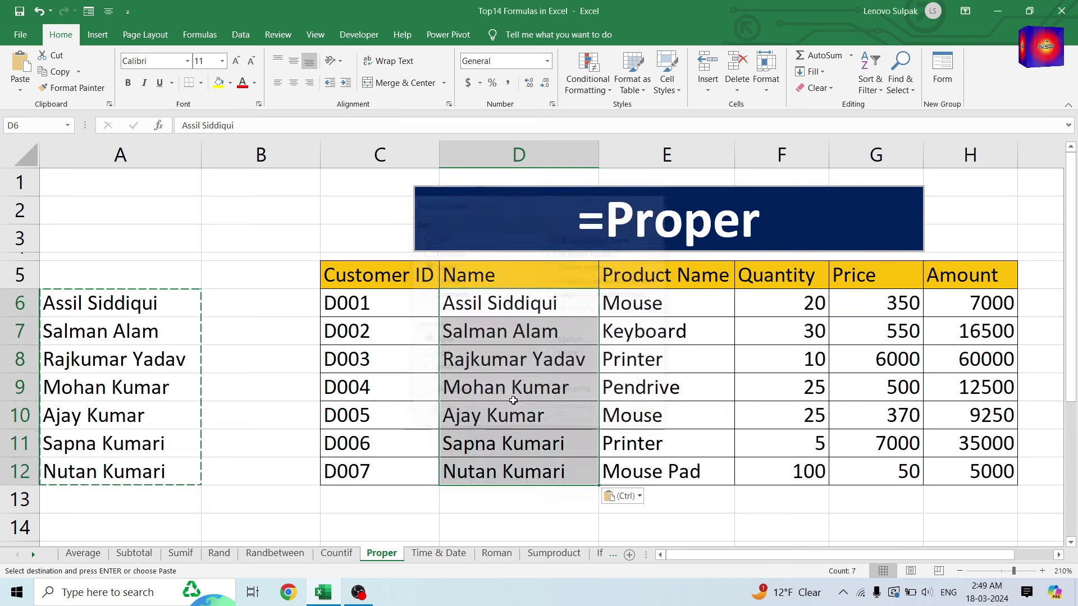
key("Escape")
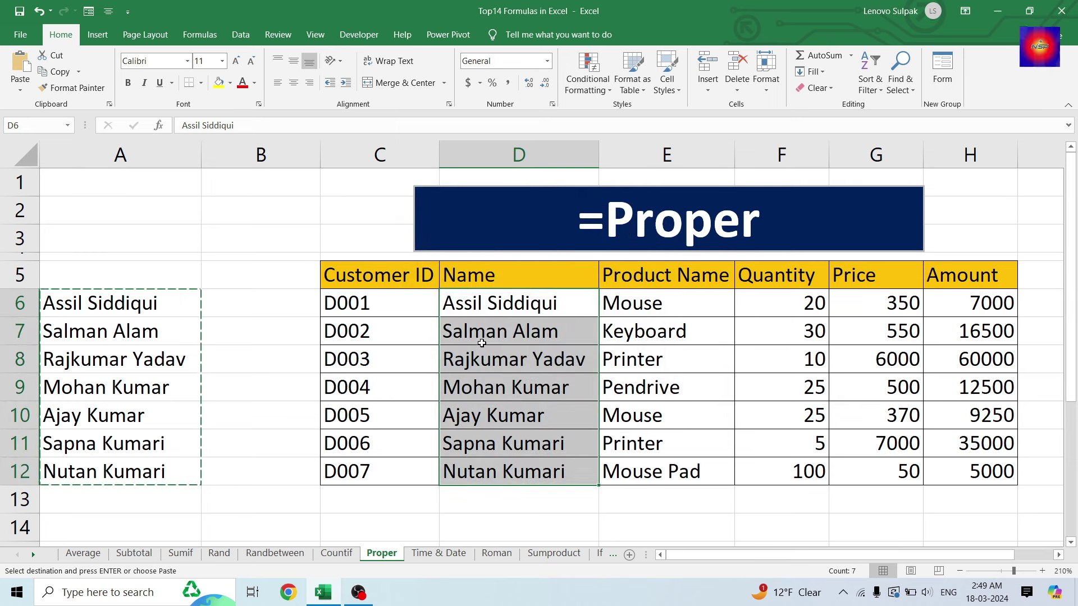
key("Escape")
Step: Clear the helper cells A6:A12 and review the proper-case names in column D
left_click_drag(109, 298, 119, 473)
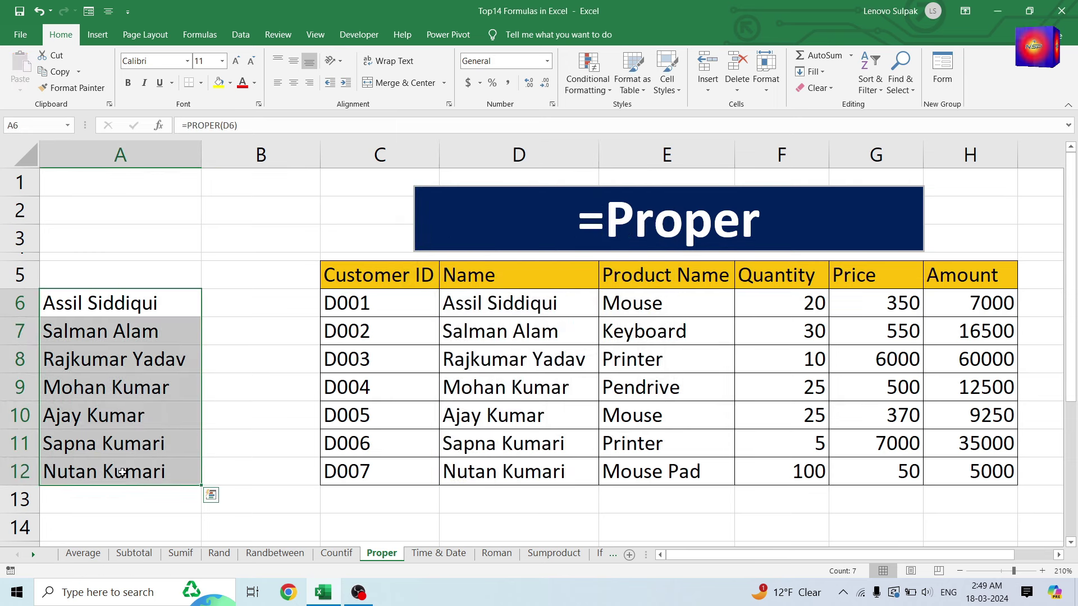
key("Delete")
left_click(548, 344)
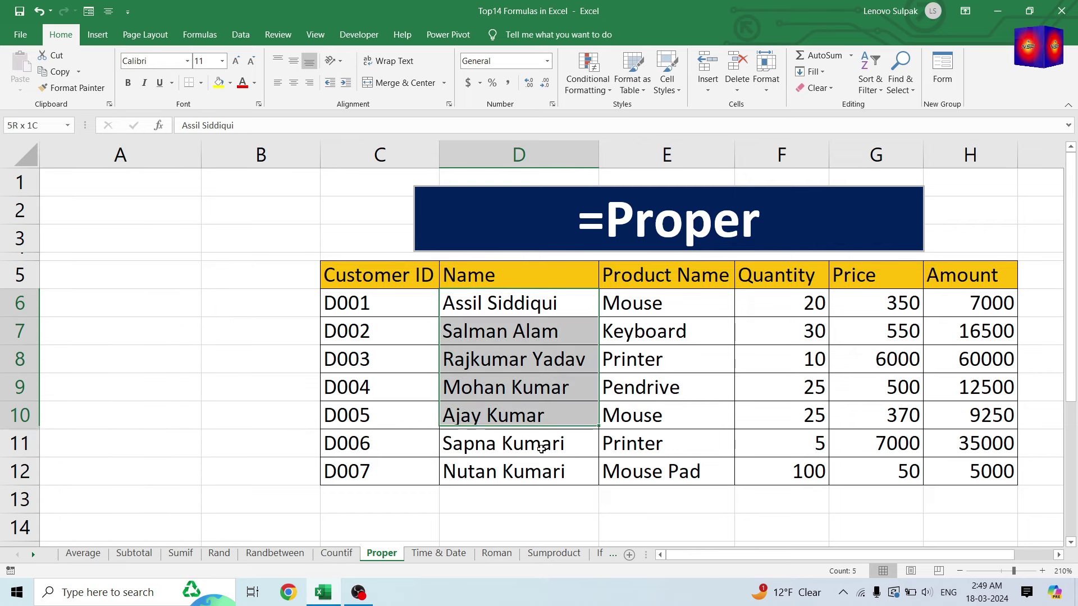
left_click_drag(509, 302, 561, 474)
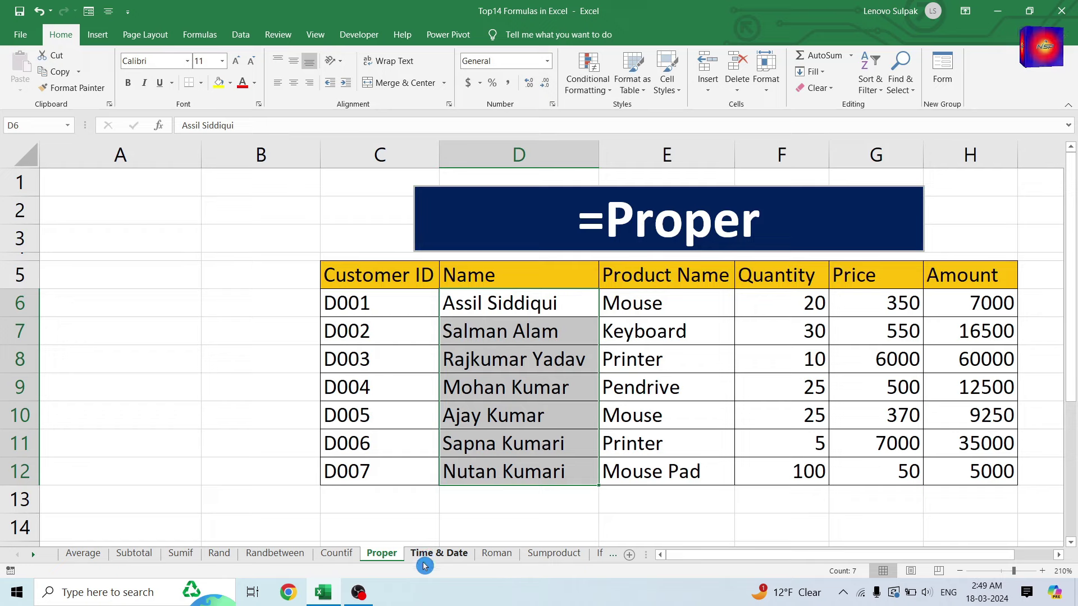
Step: On the Time & Date sheet, clear the old NOW result and the Today, Yesterday, Tomorrow dates
left_click(438, 553)
left_click(248, 293)
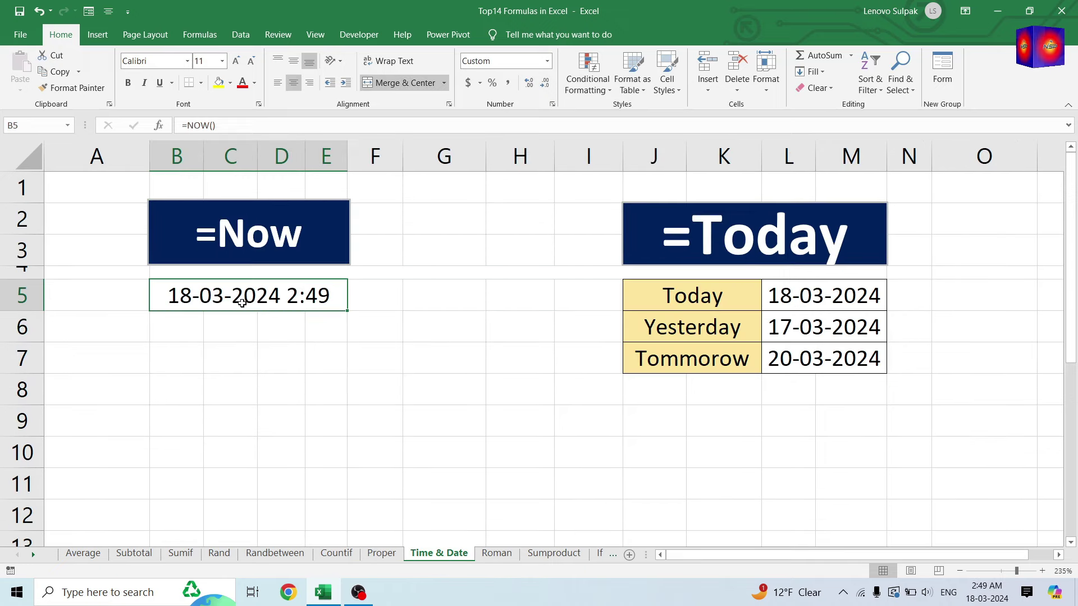
key("Delete")
left_click_drag(812, 305, 852, 378)
key("Delete")
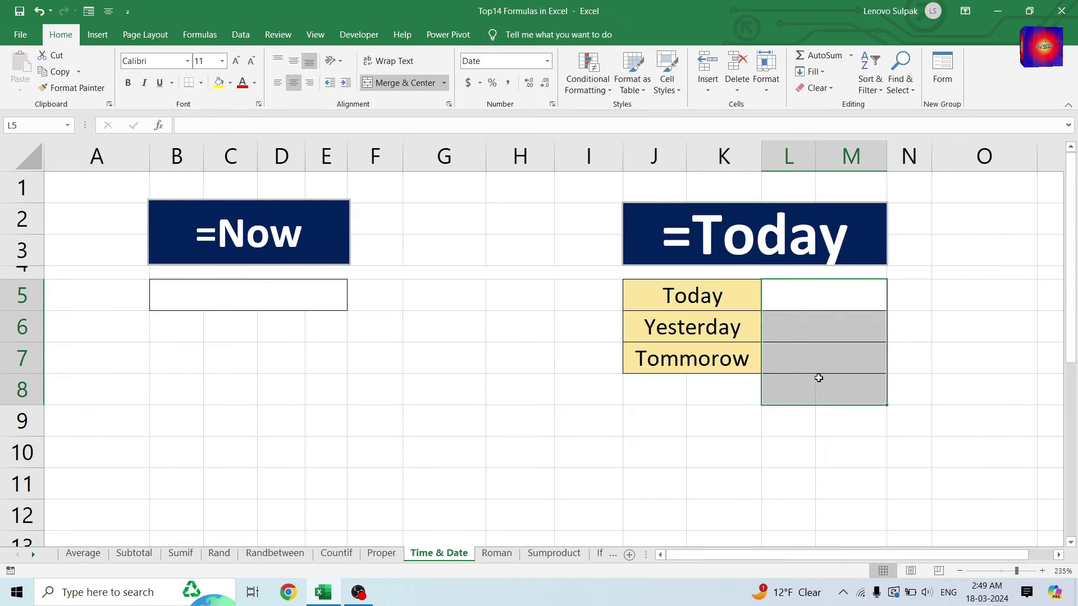
left_click(327, 386)
Step: Enter =NOW() in B5, showing 18-03-2024 2:49
left_click(170, 305)
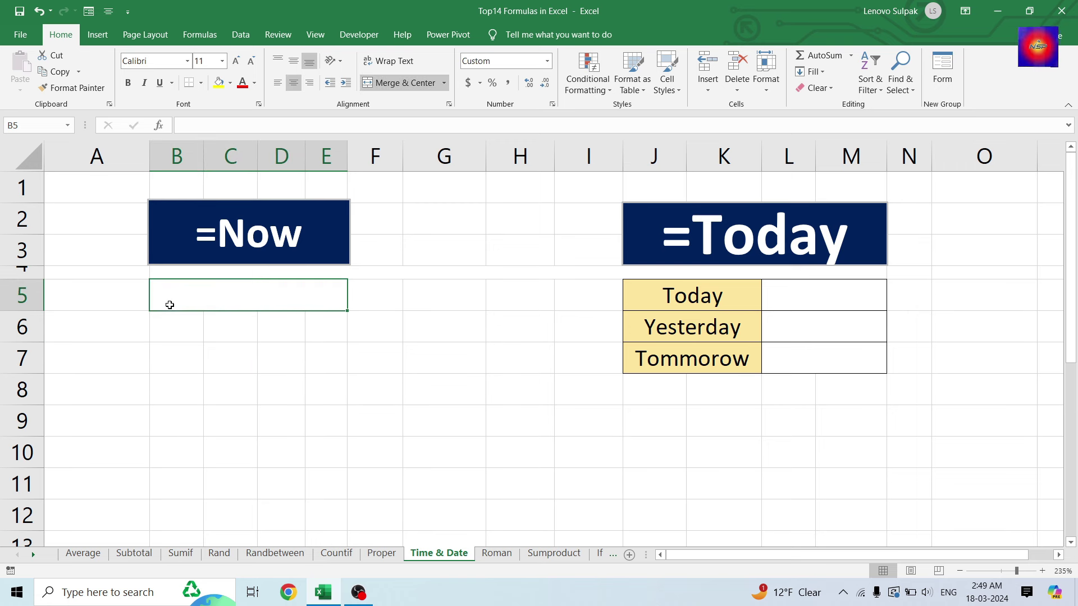
type("=")
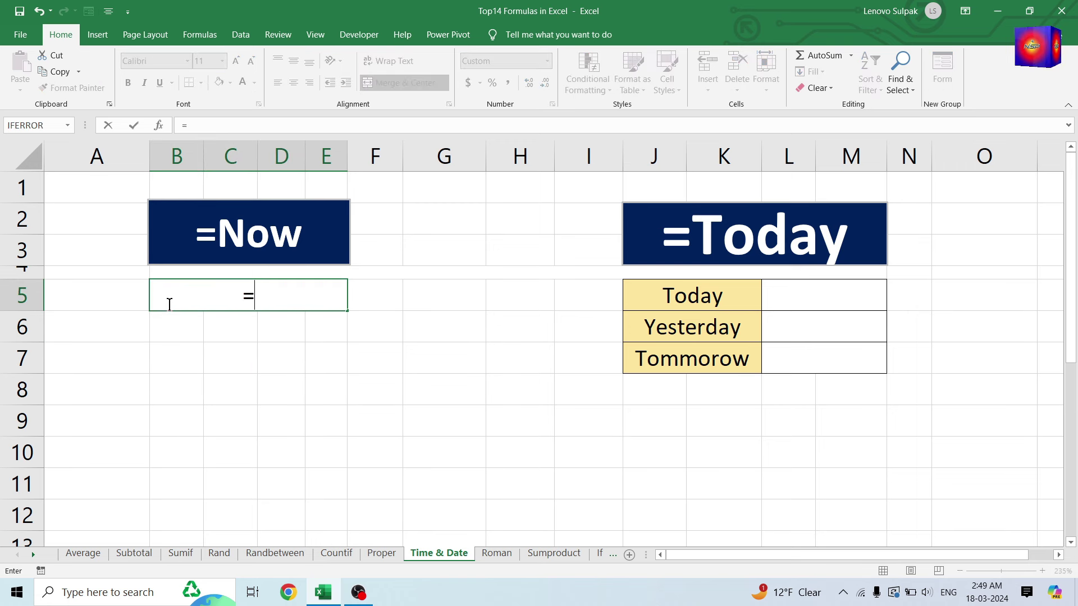
type("now")
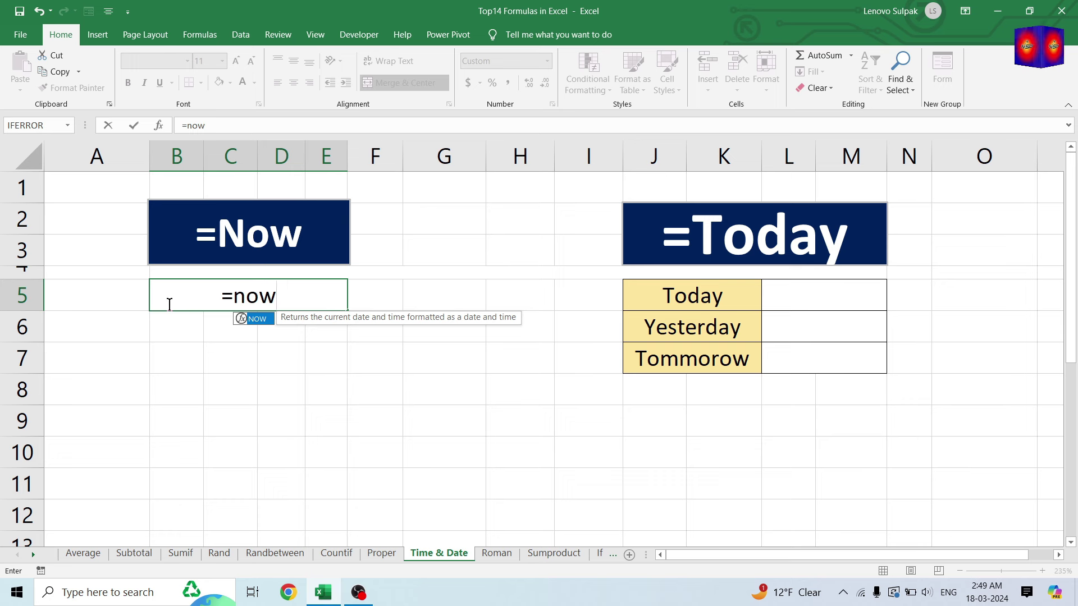
type("()")
key("Return")
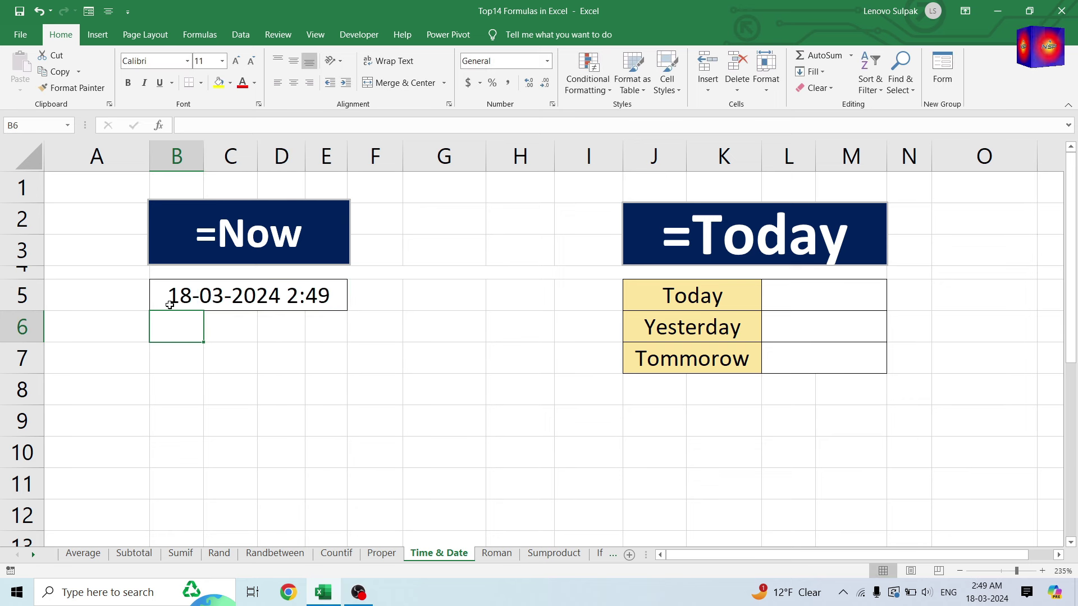
left_click(832, 289)
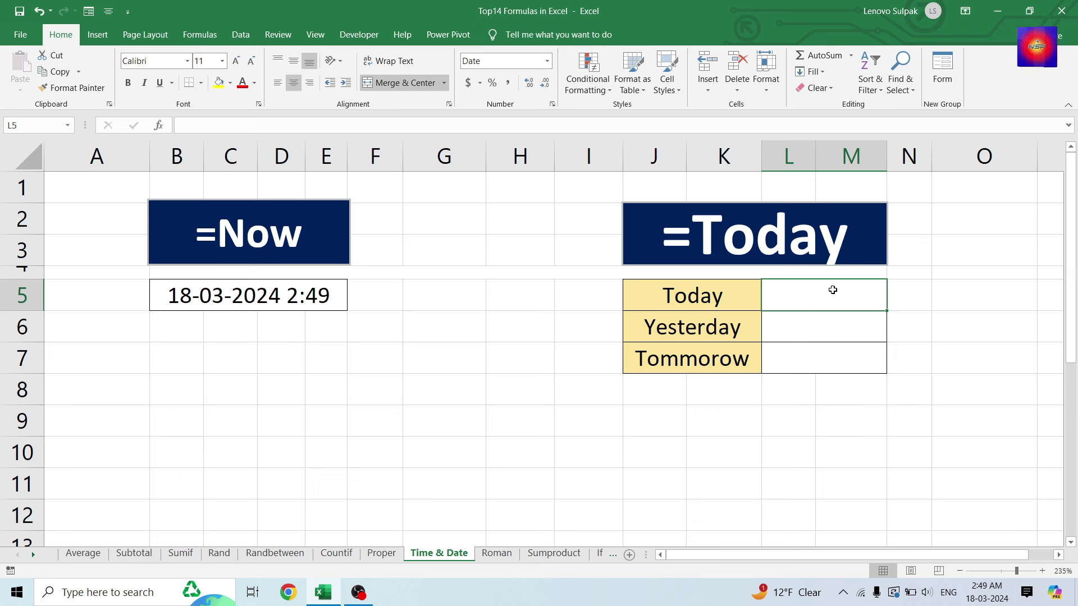
Step: Enter =TODAY() in L5 and =TODAY()-1 in L6 for the Today and Yesterday dates
type("=tod")
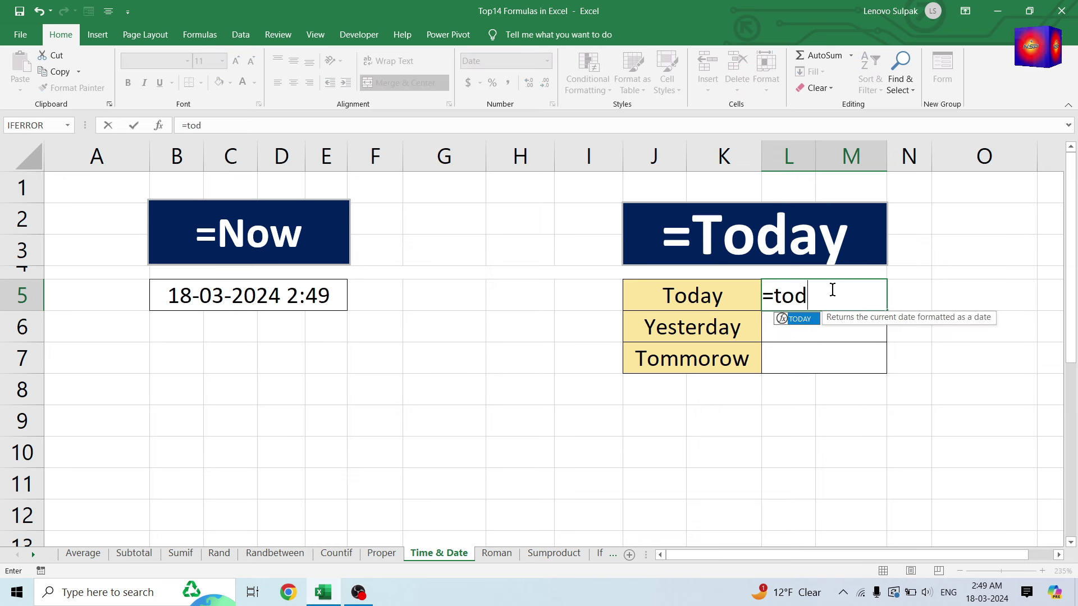
type("ay")
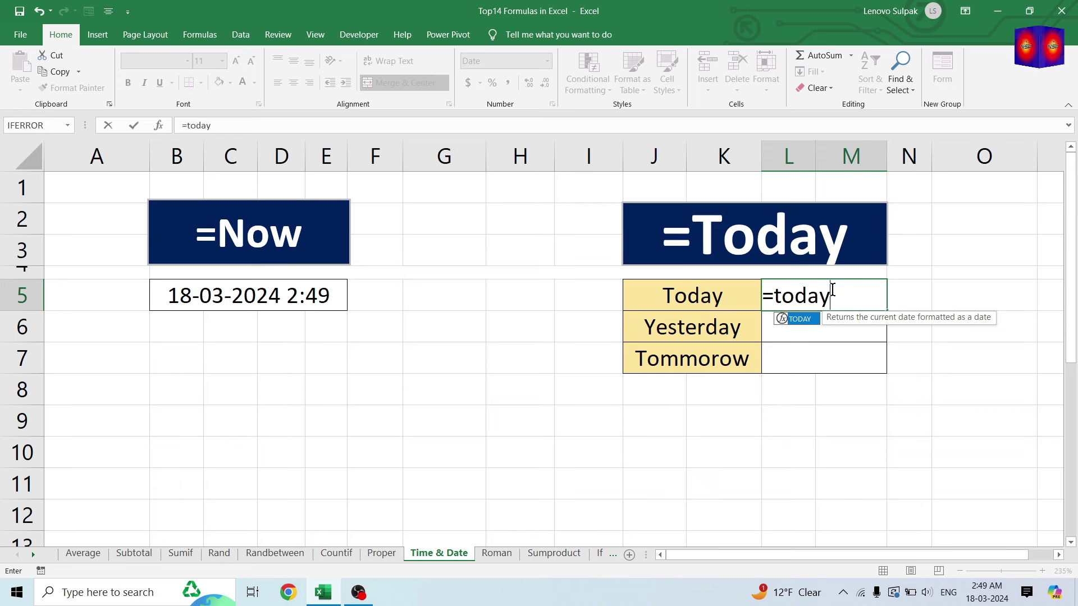
type("()")
key("Return")
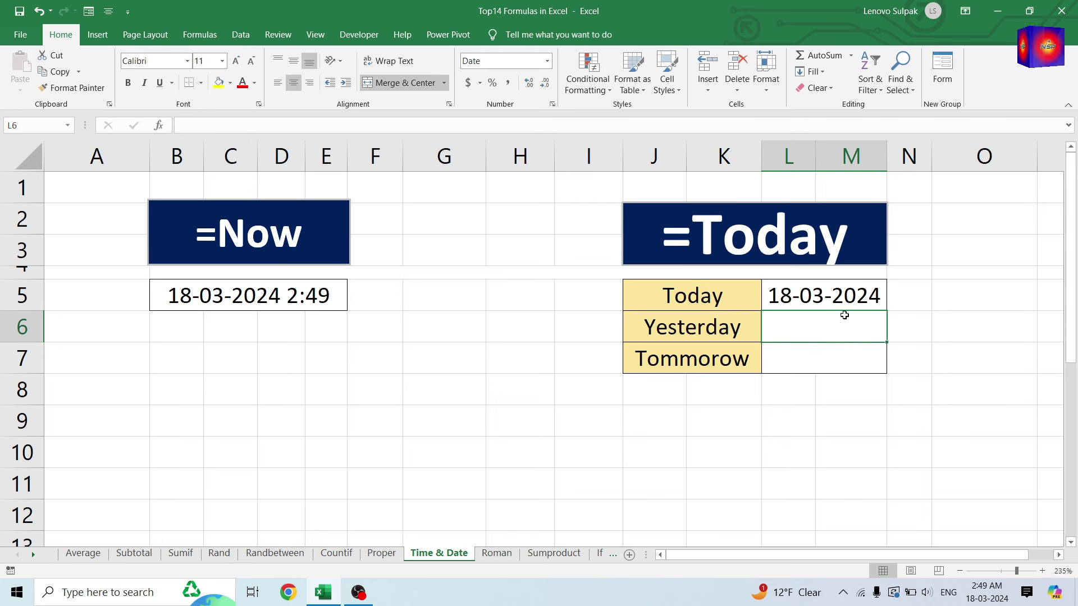
left_click(838, 301)
left_click(797, 332)
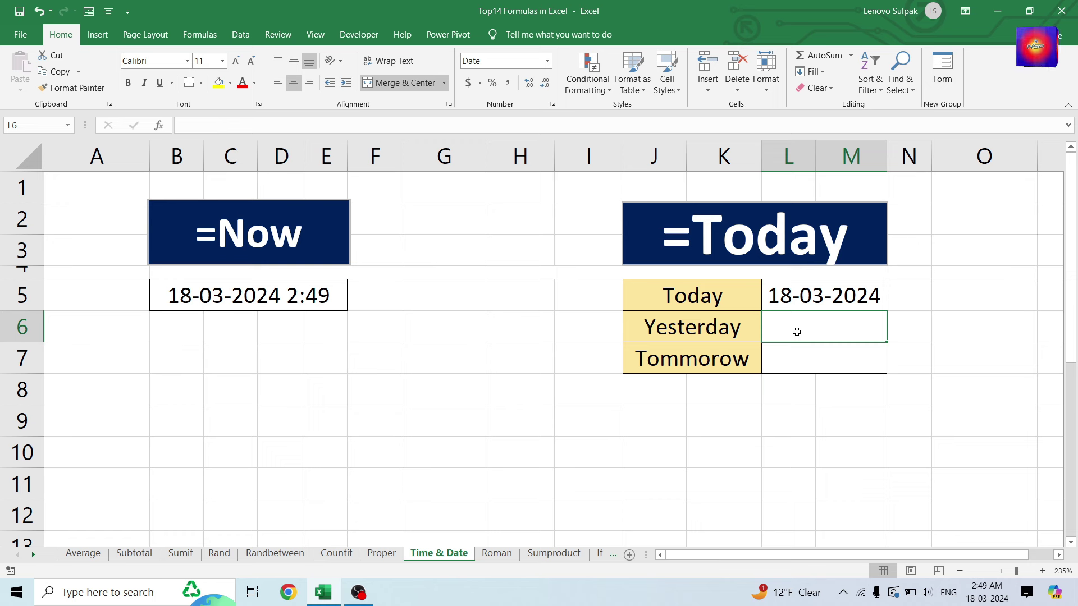
type("=")
type("today")
type("()")
type("1")
key("Return")
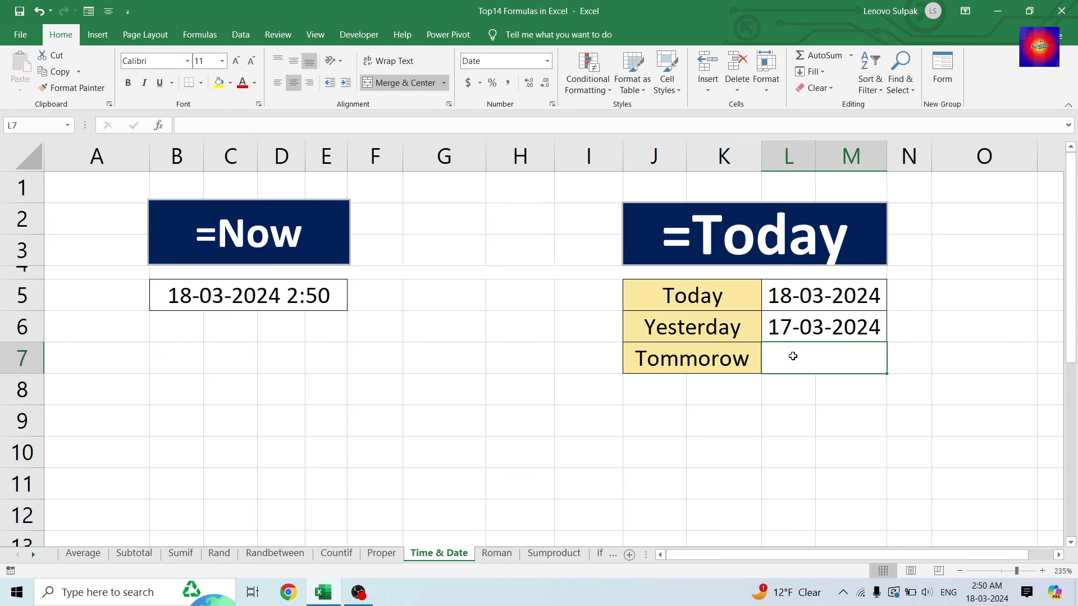
Step: Enter =TODAY()+1 in L7, then edit it to =TODAY()+2 so it shows 20-03-2024
type("=")
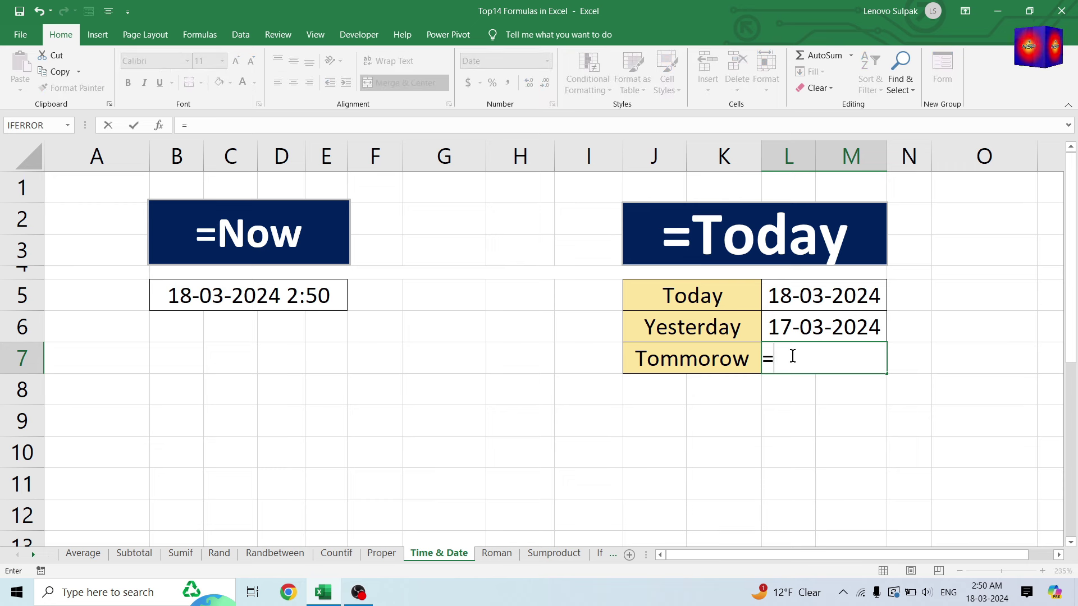
type("to")
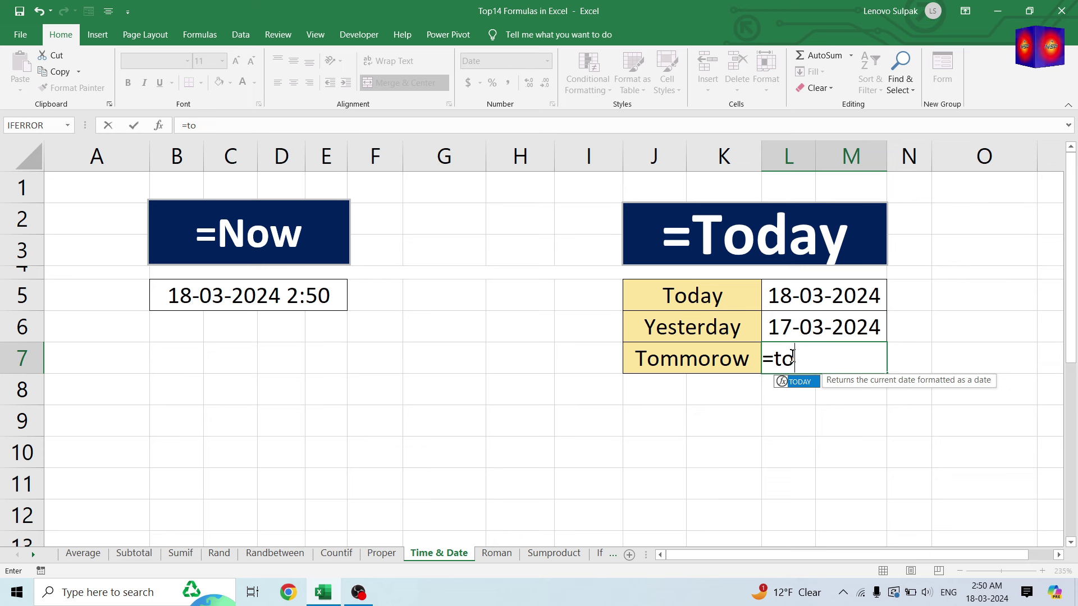
type("day()")
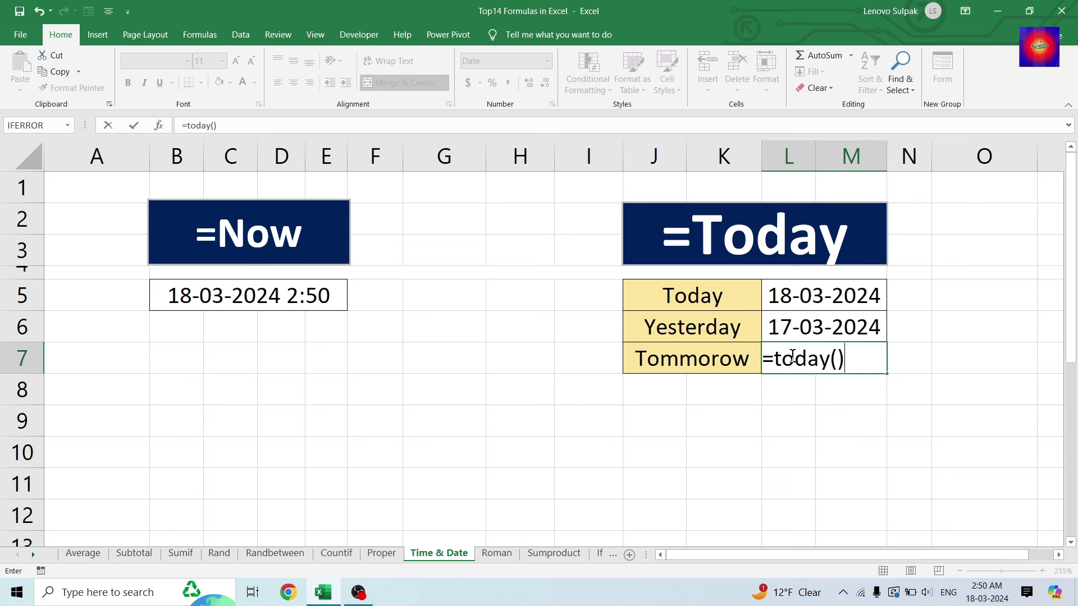
type("+1")
key("Return")
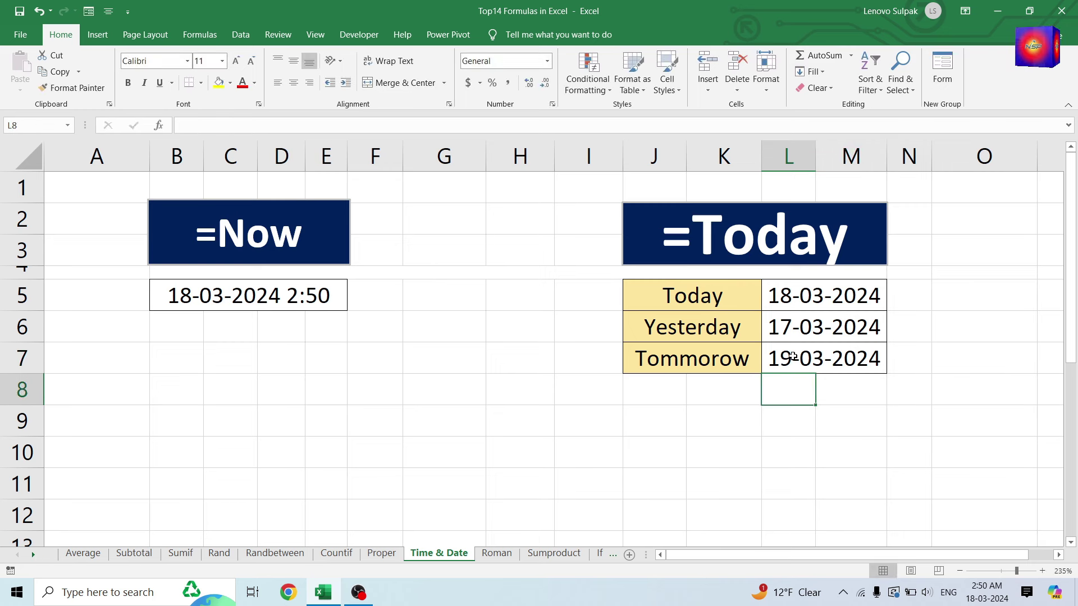
double_click(792, 356)
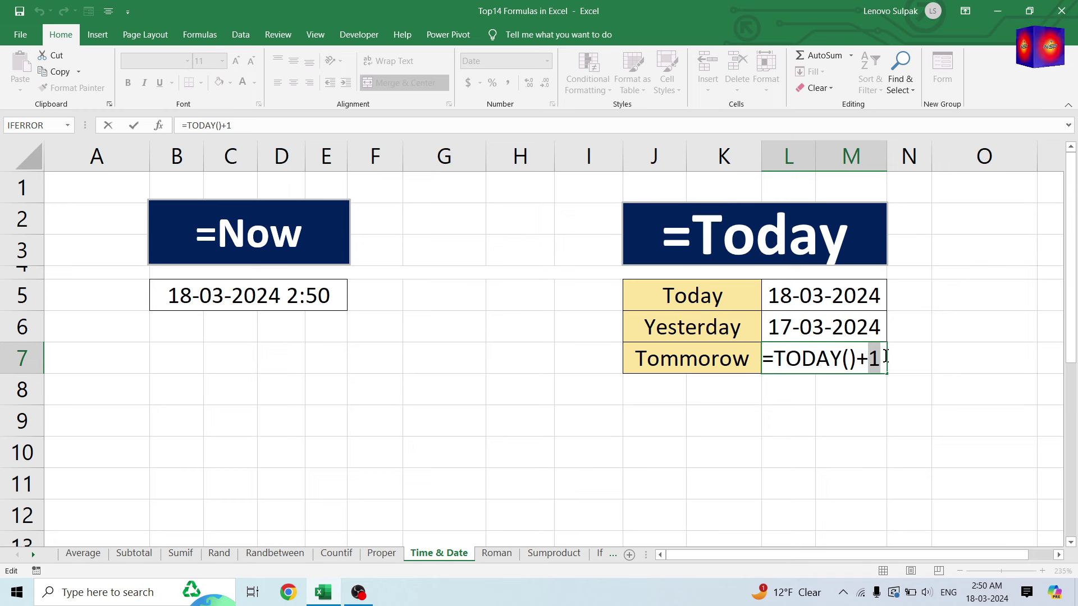
type("2")
key("Return")
left_click(829, 354)
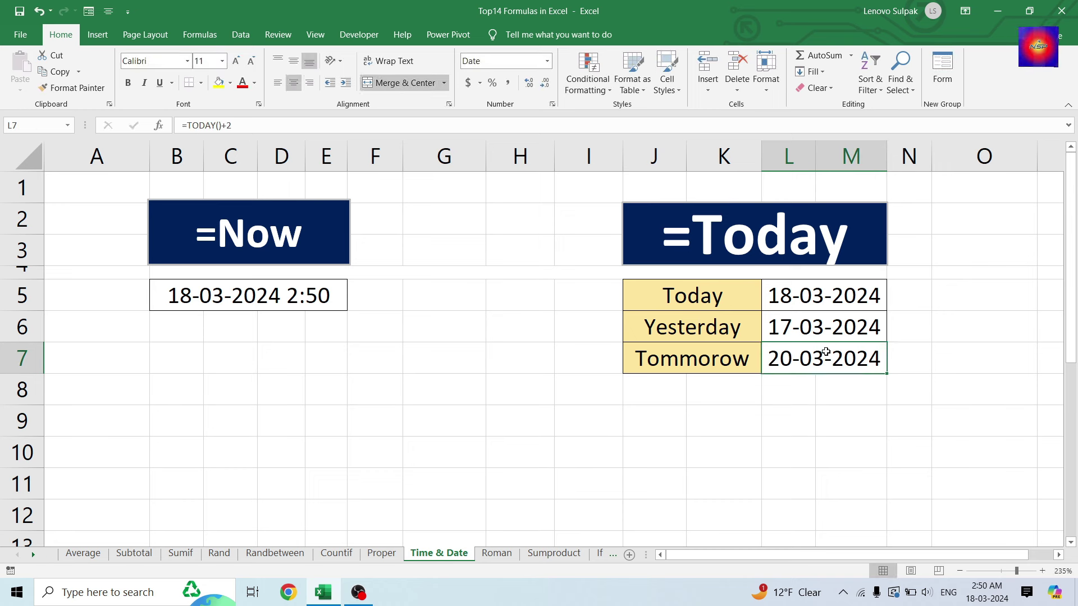
Step: On the Roman sheet, fill =ROMAN(C5) from A5 down to A11, showing I through VII
left_click(497, 553)
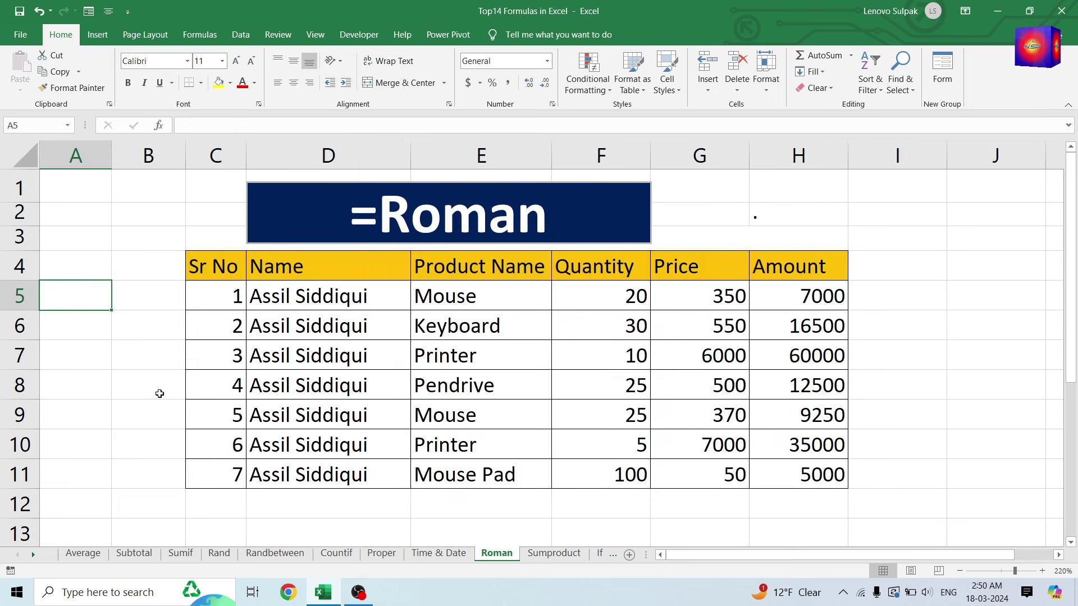
left_click_drag(205, 303, 225, 469)
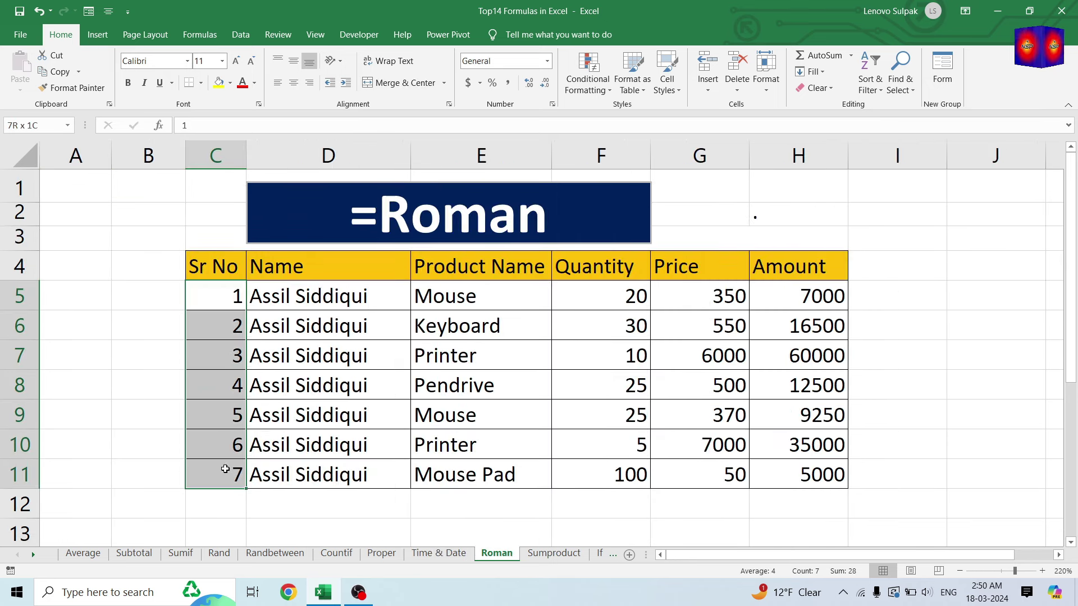
left_click_drag(219, 291, 234, 469)
left_click(101, 296)
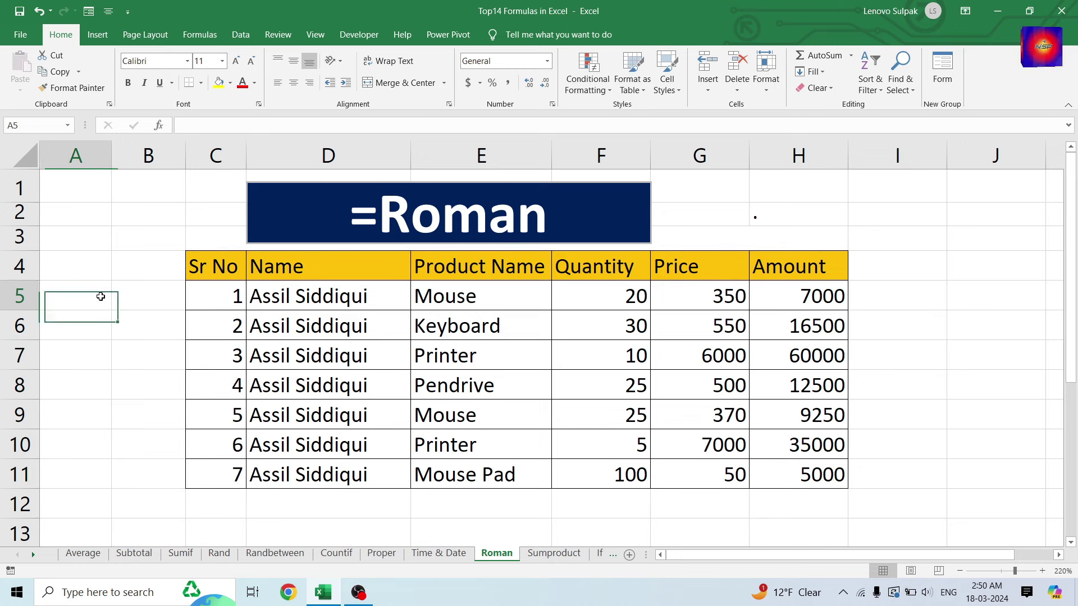
type("=roman(")
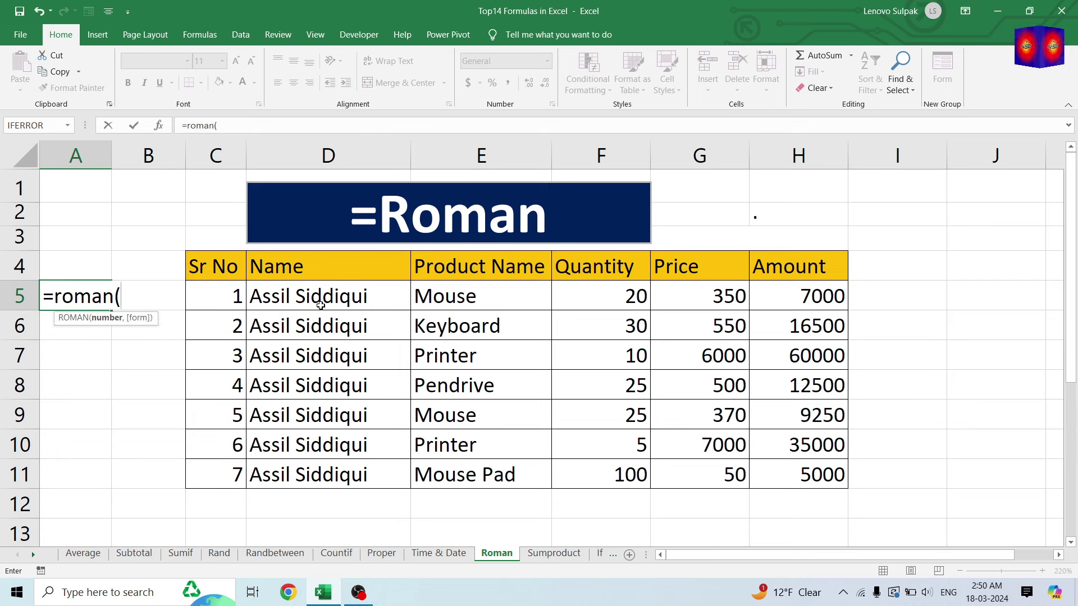
left_click(206, 295)
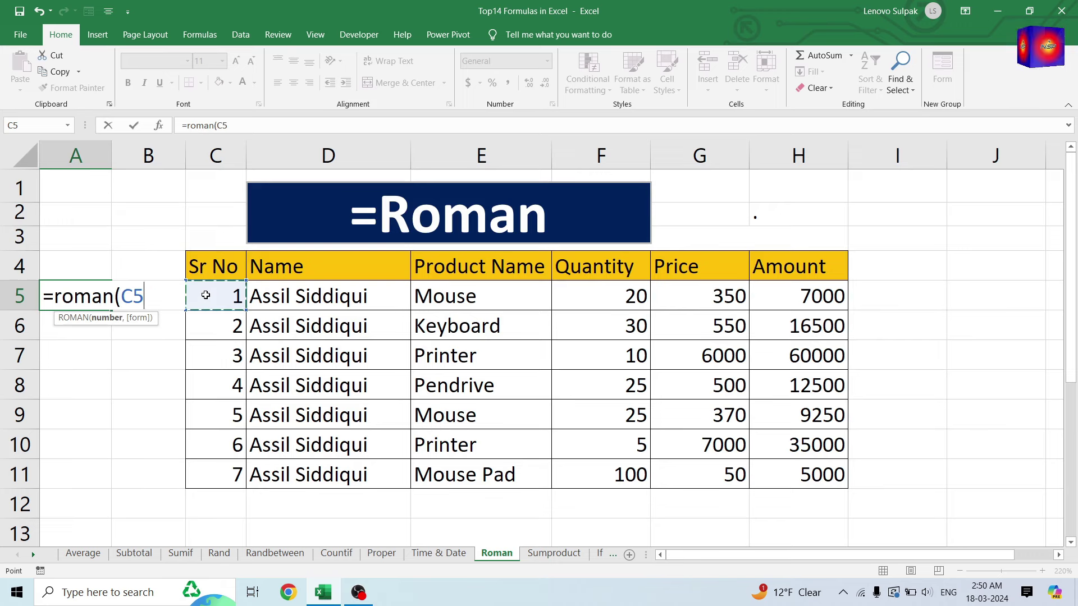
type(")")
key("Return")
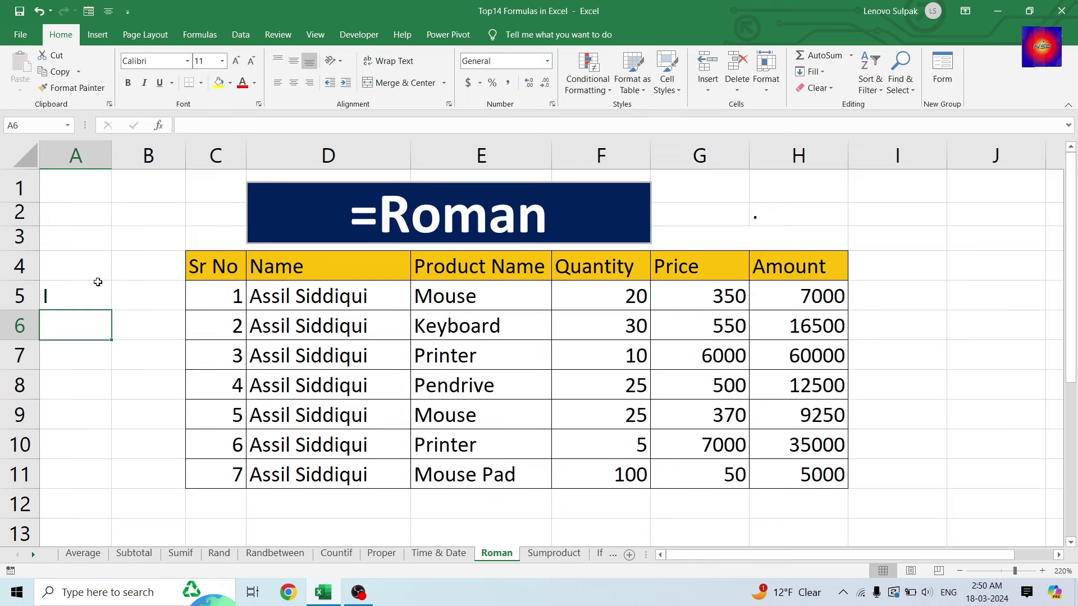
left_click(79, 293)
left_click_drag(111, 310, 111, 486)
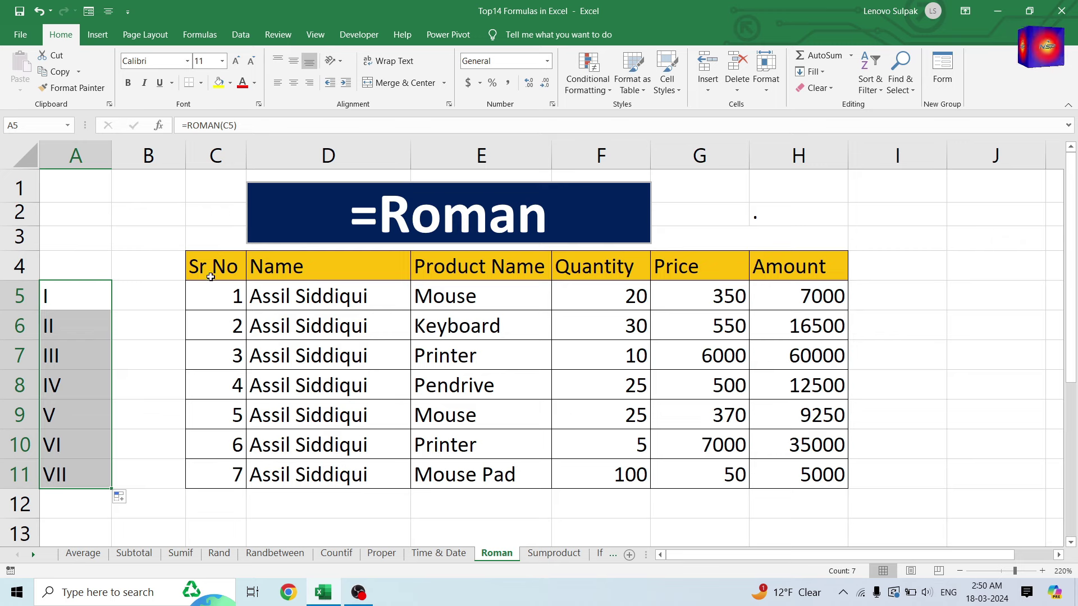
Step: Paste the A5:A11 numerals as values into C5:C11, then clear the helper cells in column A
key("ctrl+c")
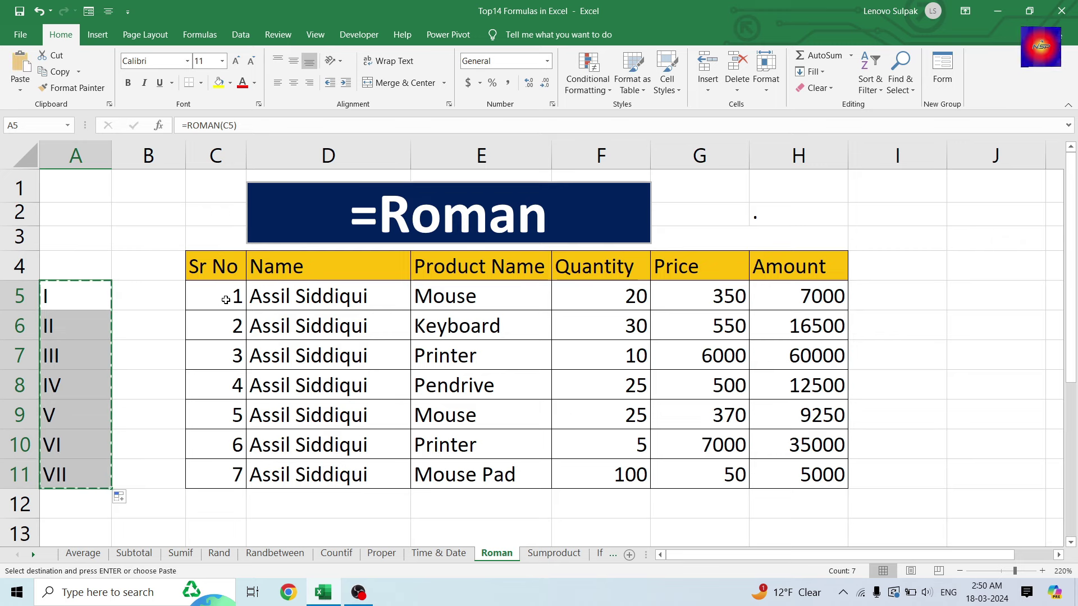
left_click(226, 300)
right_click(223, 310)
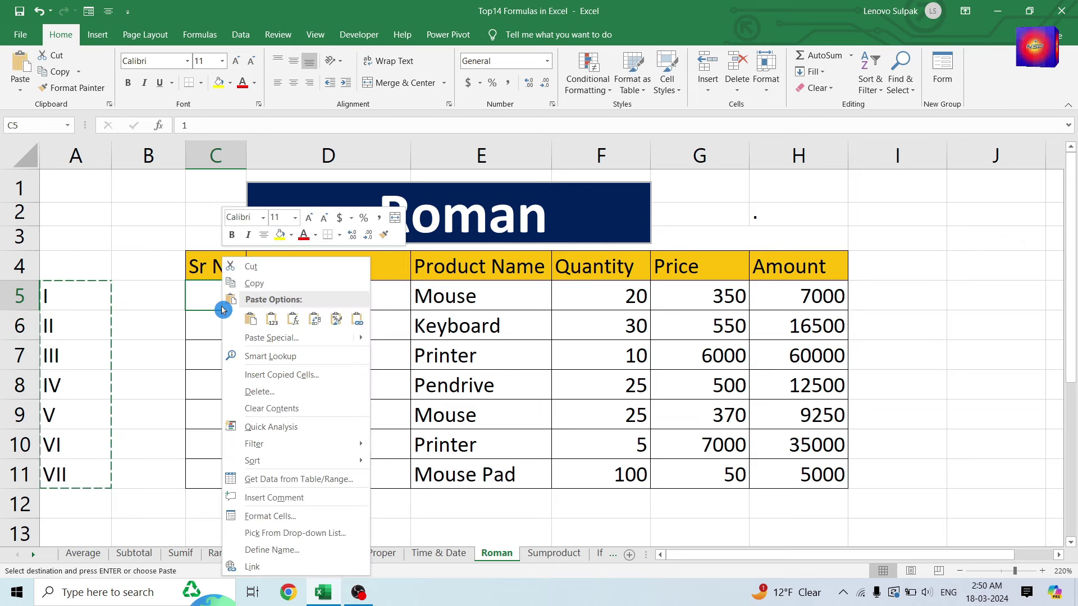
left_click(273, 338)
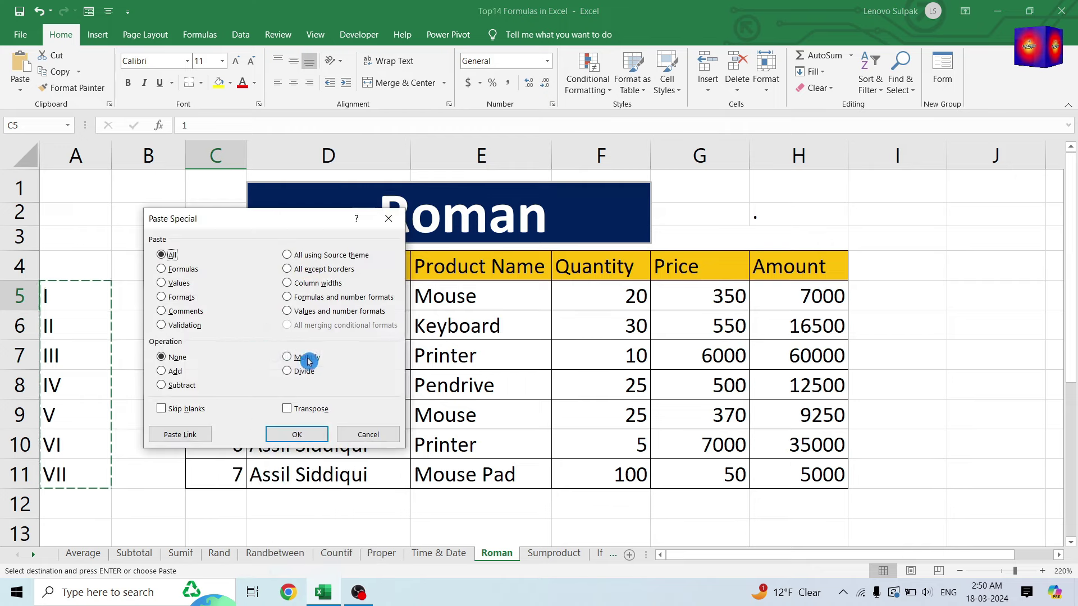
left_click(162, 283)
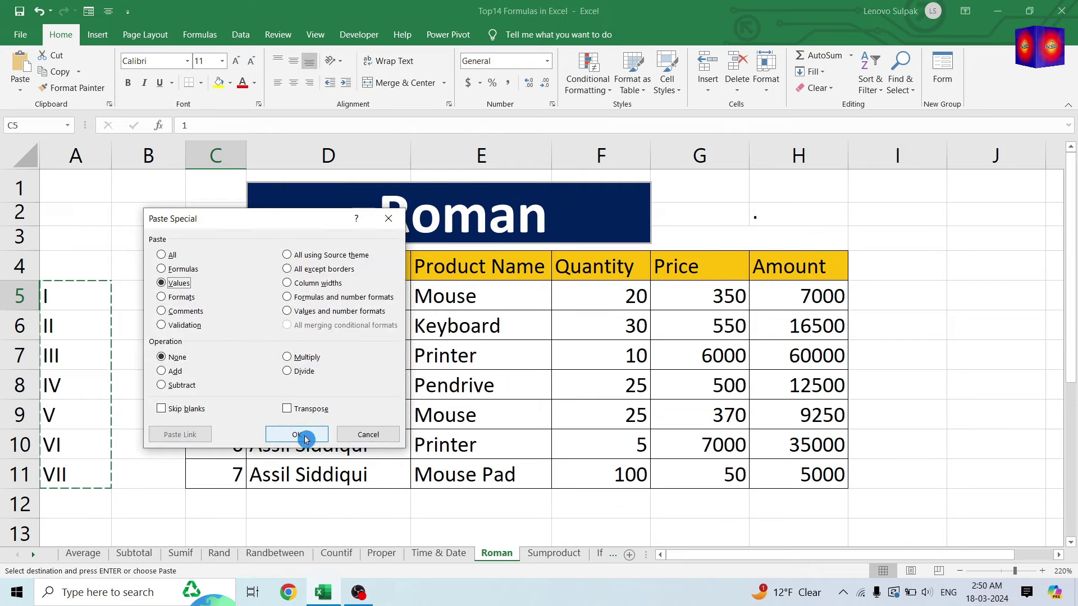
left_click(305, 436)
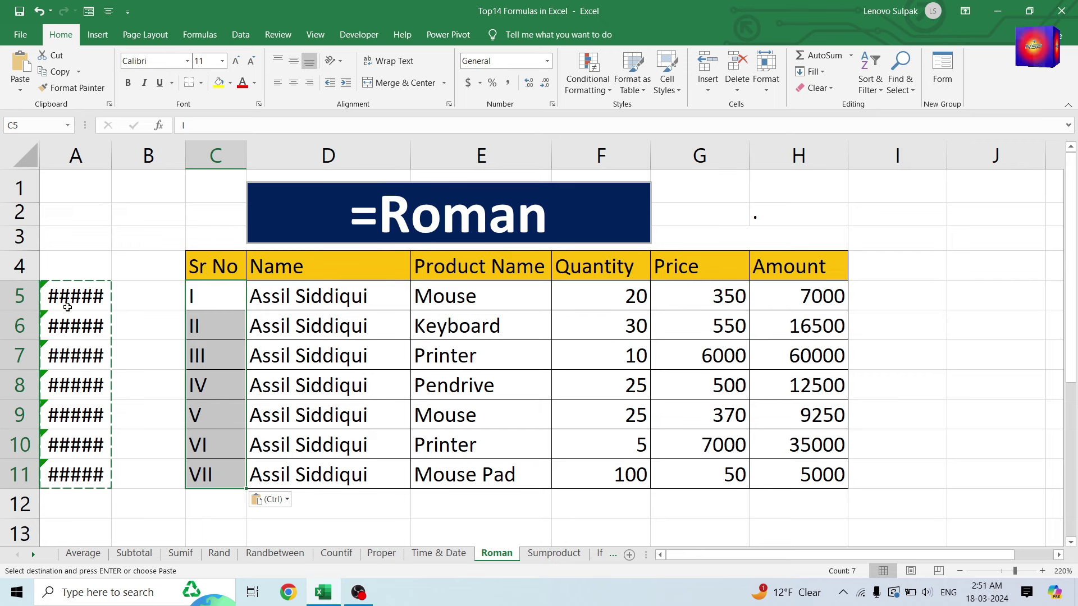
left_click_drag(67, 307, 71, 531)
key("Delete")
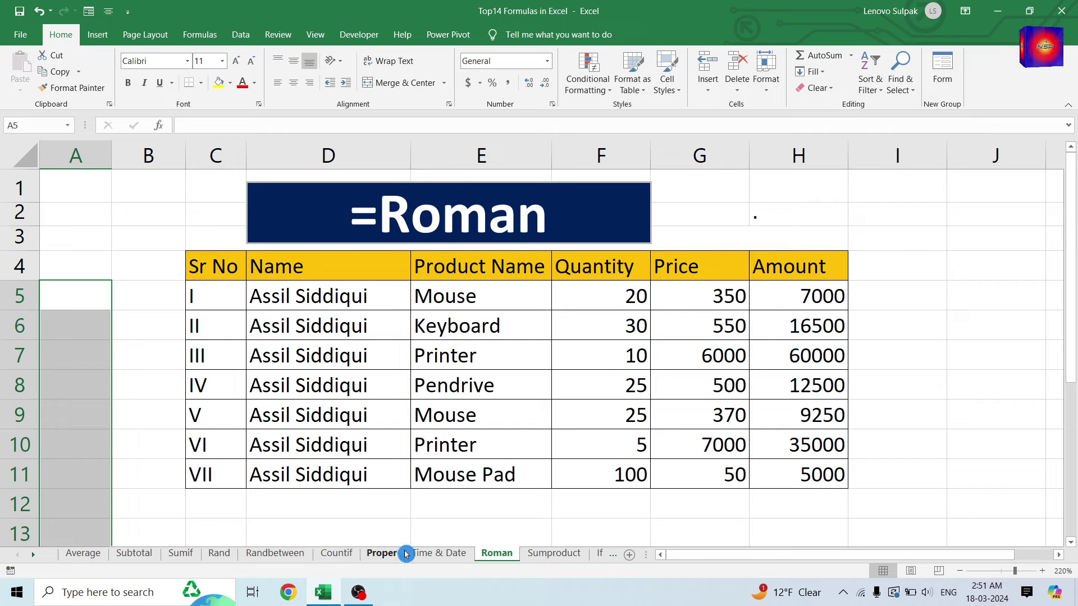
Step: Open the Sumproduct sheet and select the Quantity and Price values
left_click(554, 555)
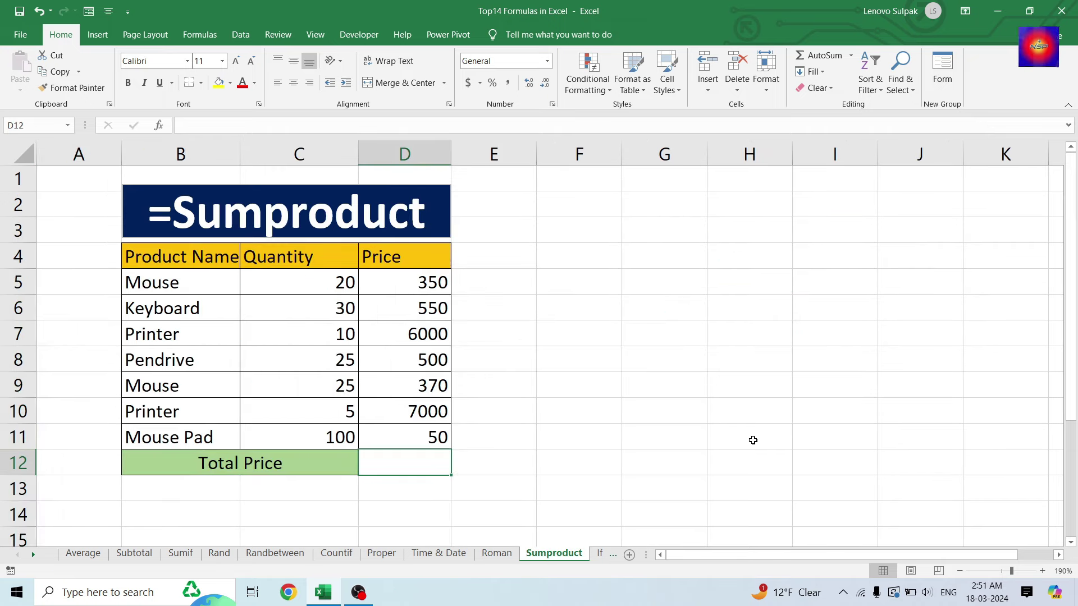
left_click(753, 440)
left_click(377, 460)
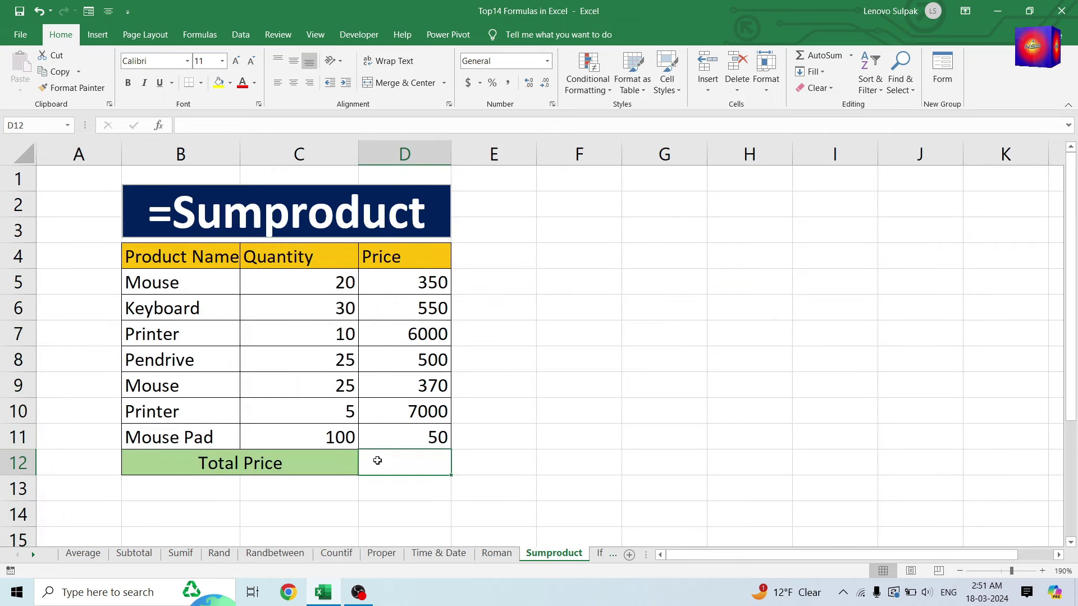
left_click_drag(284, 283, 445, 436)
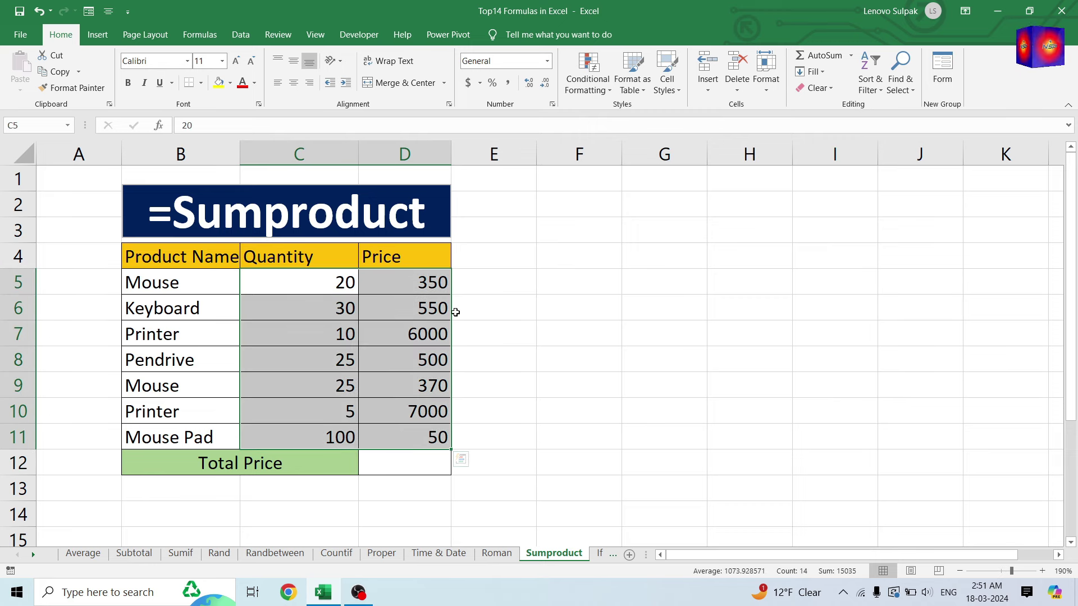
Step: Enter =SUMPRODUCT(C5:C11,D5:D11) in D12 for a Total Price of 145250
left_click(390, 461)
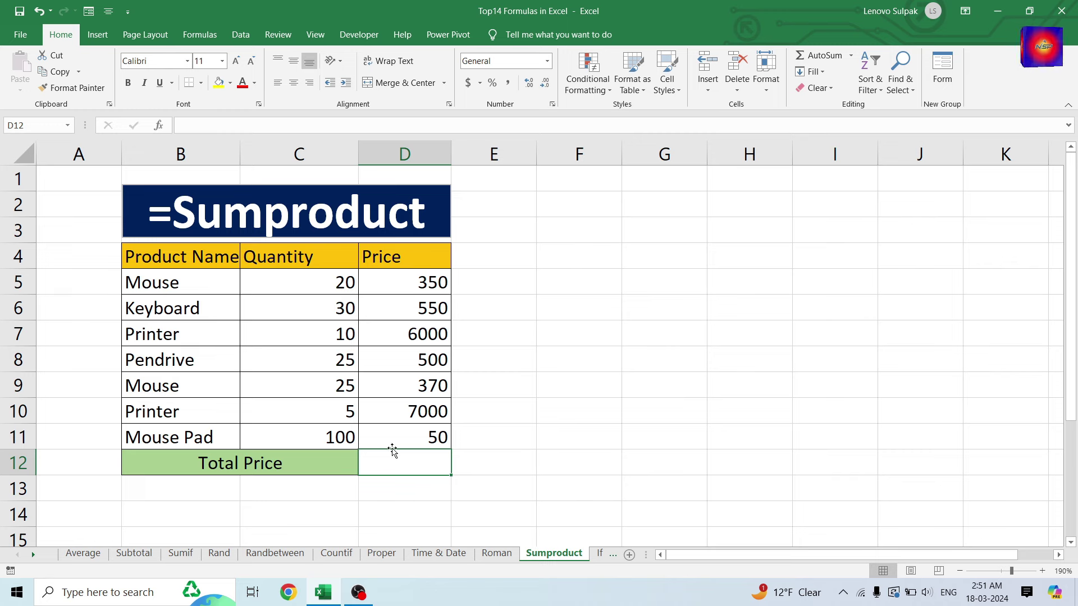
type("=su")
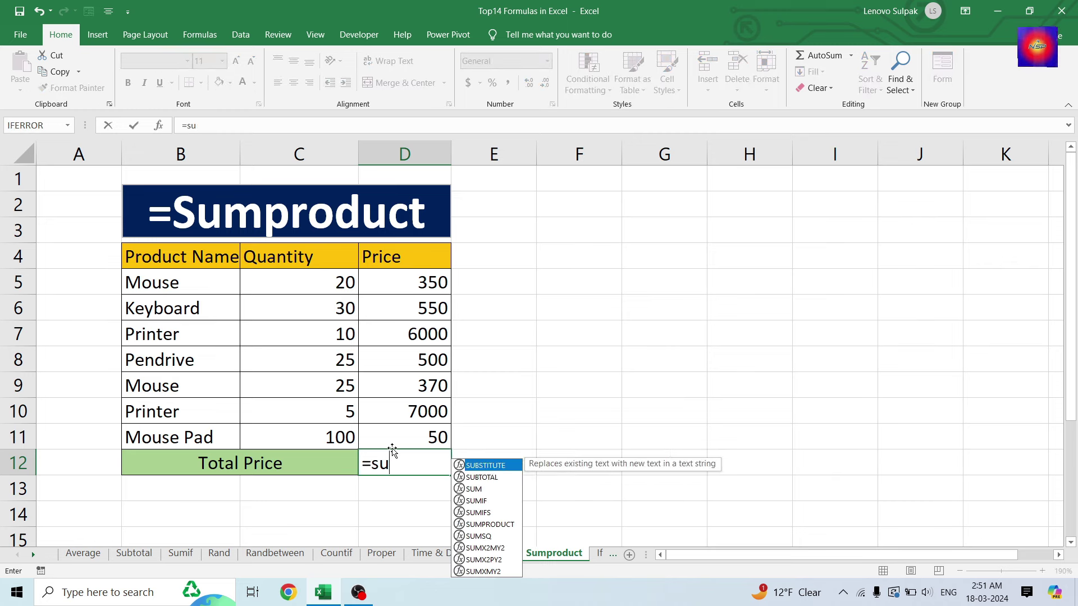
type("mp")
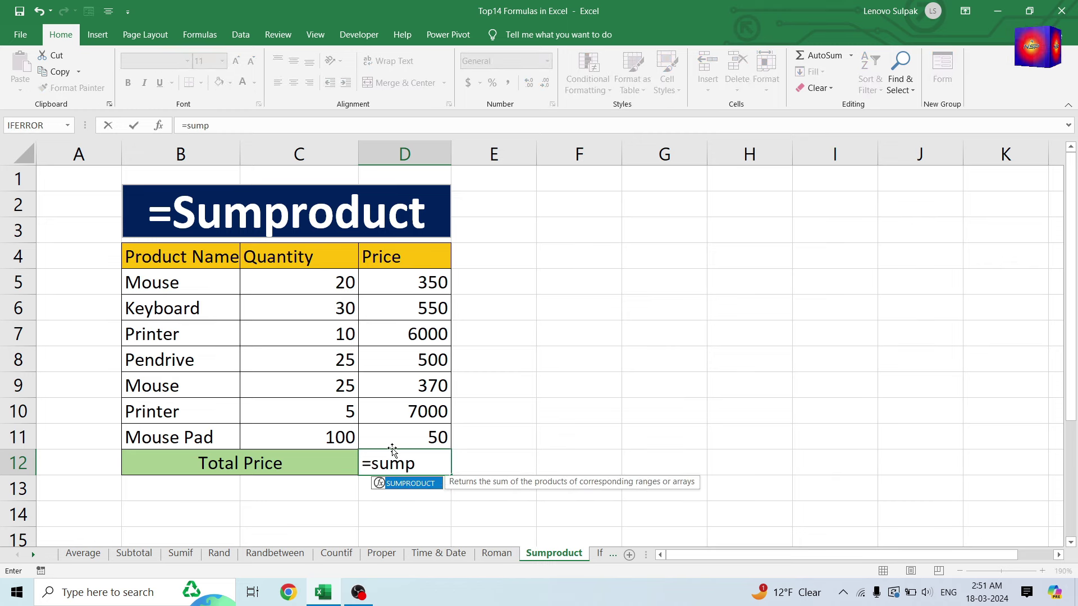
key("Tab")
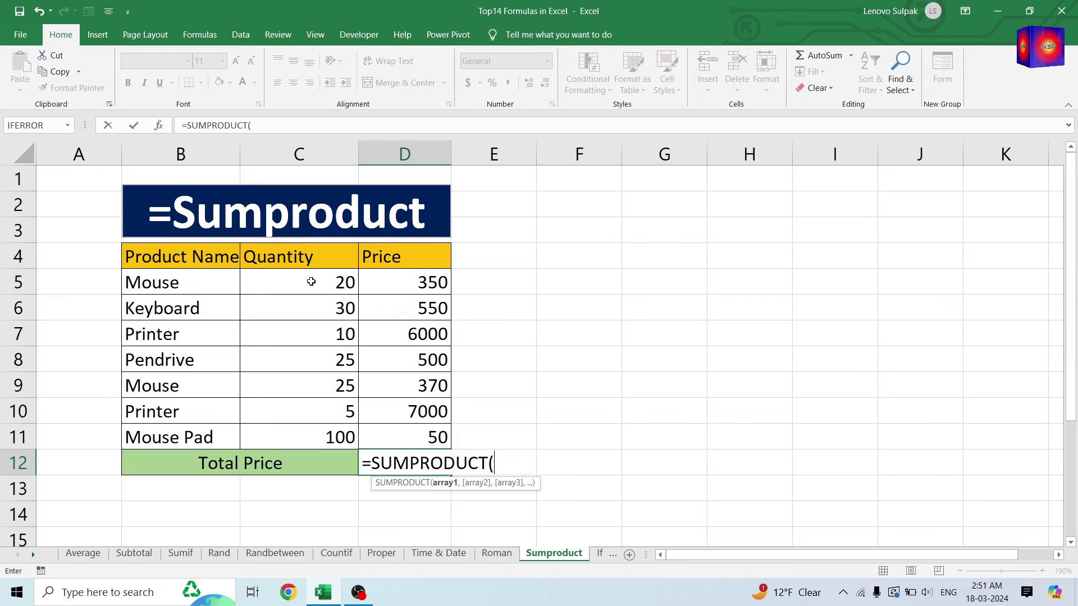
left_click_drag(311, 281, 314, 430)
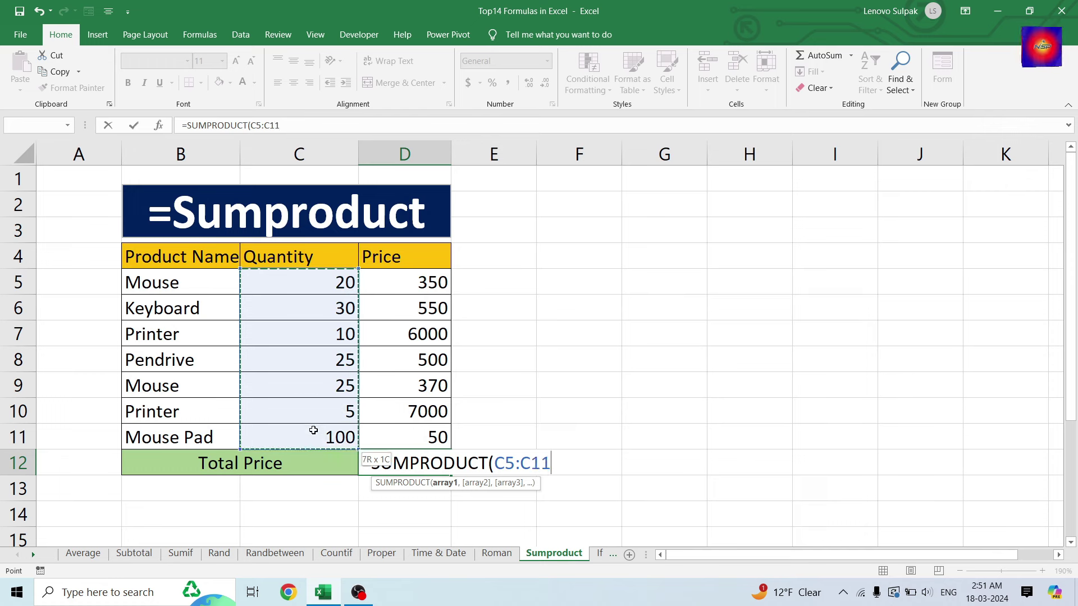
type(",")
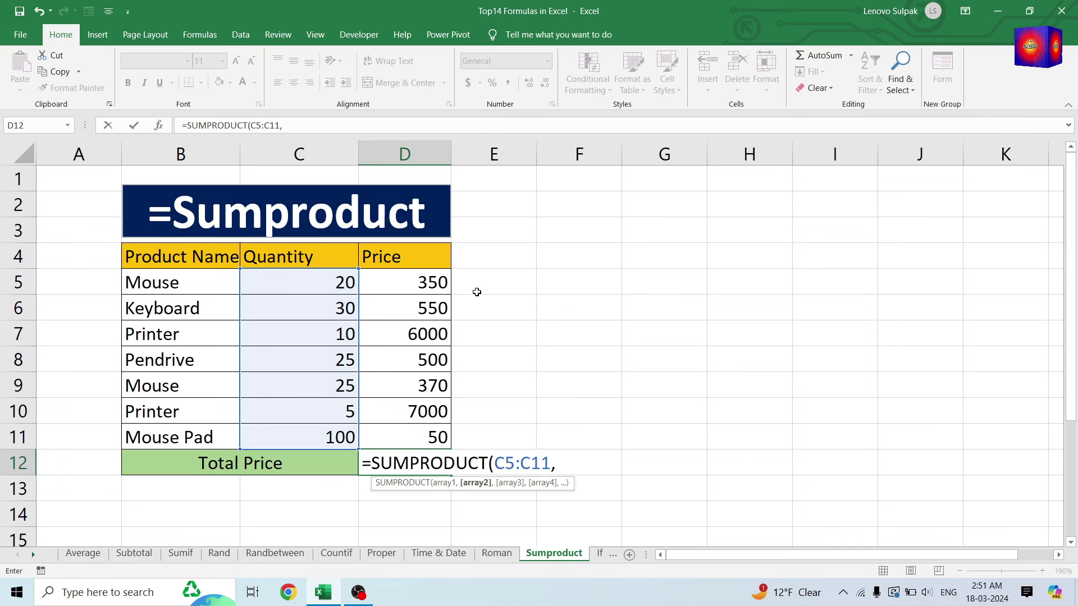
left_click_drag(419, 282, 387, 432)
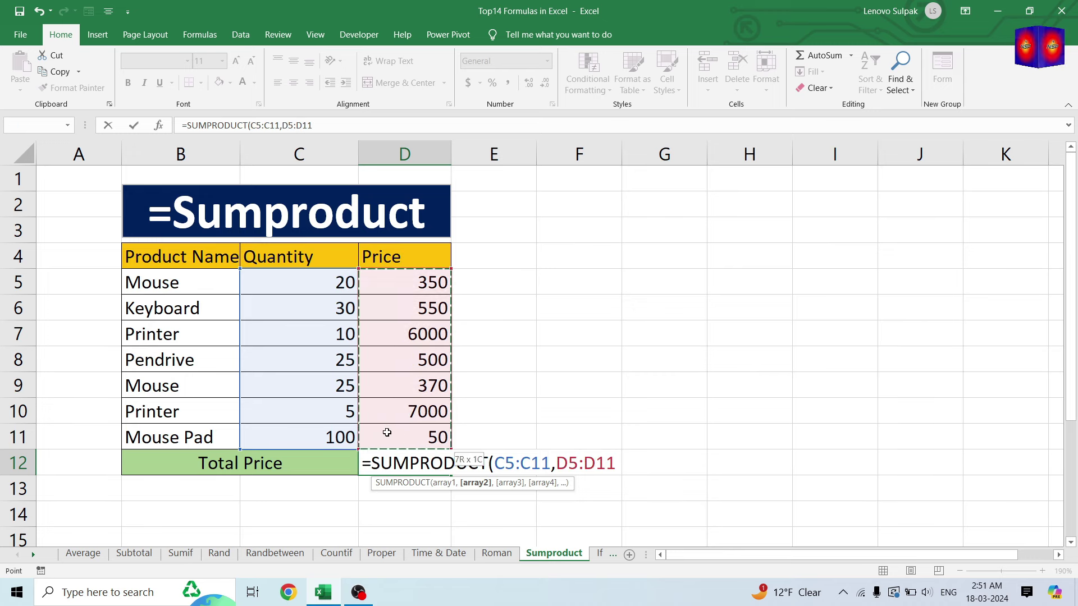
type(")")
key("Return")
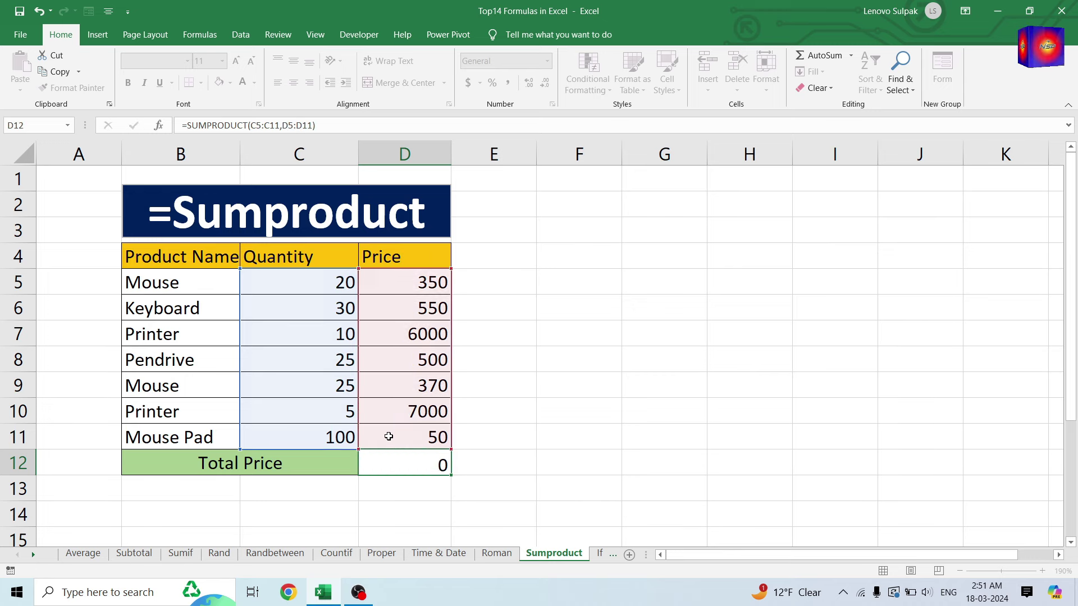
left_click(399, 460)
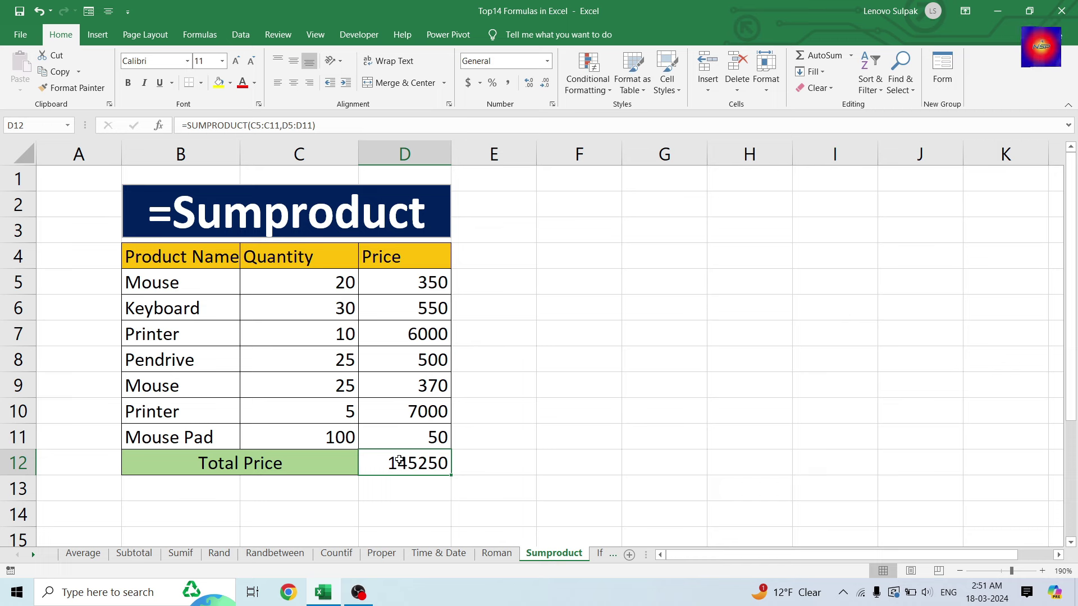
left_click(505, 262)
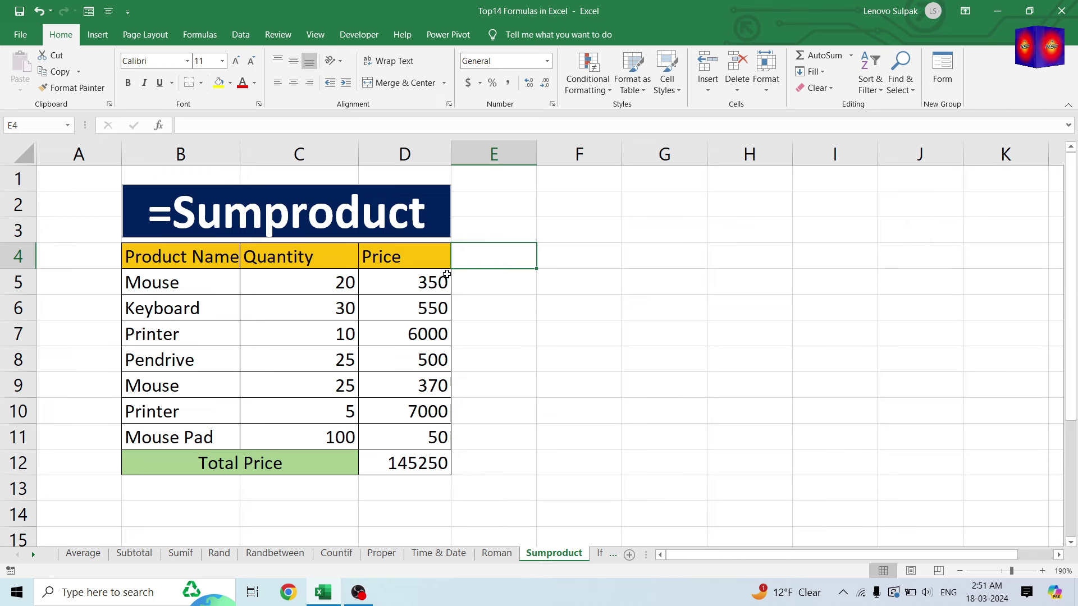
left_click(468, 279)
type("=")
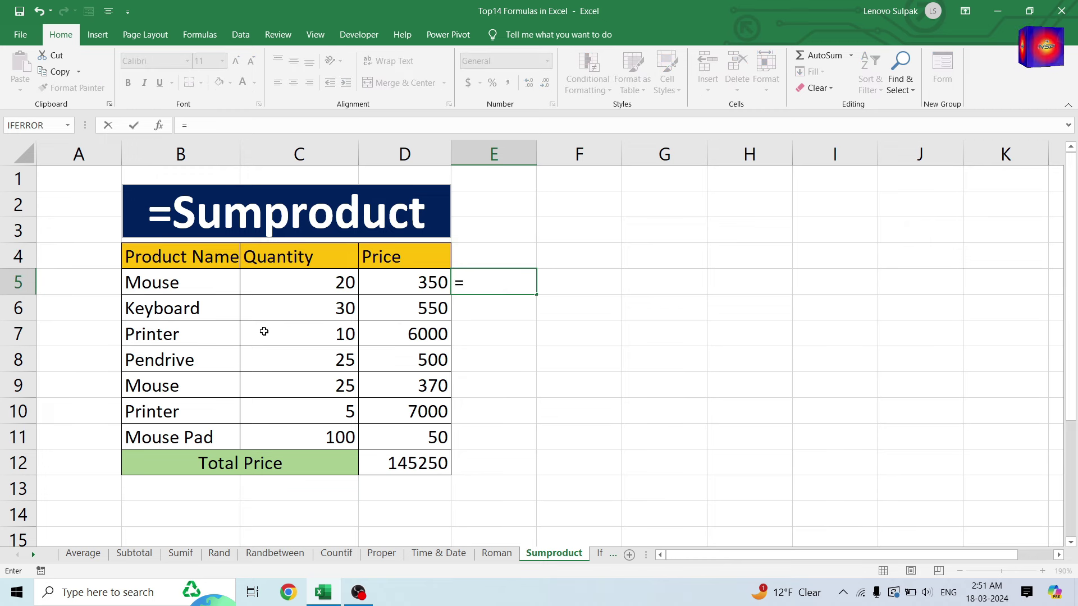
left_click(288, 284)
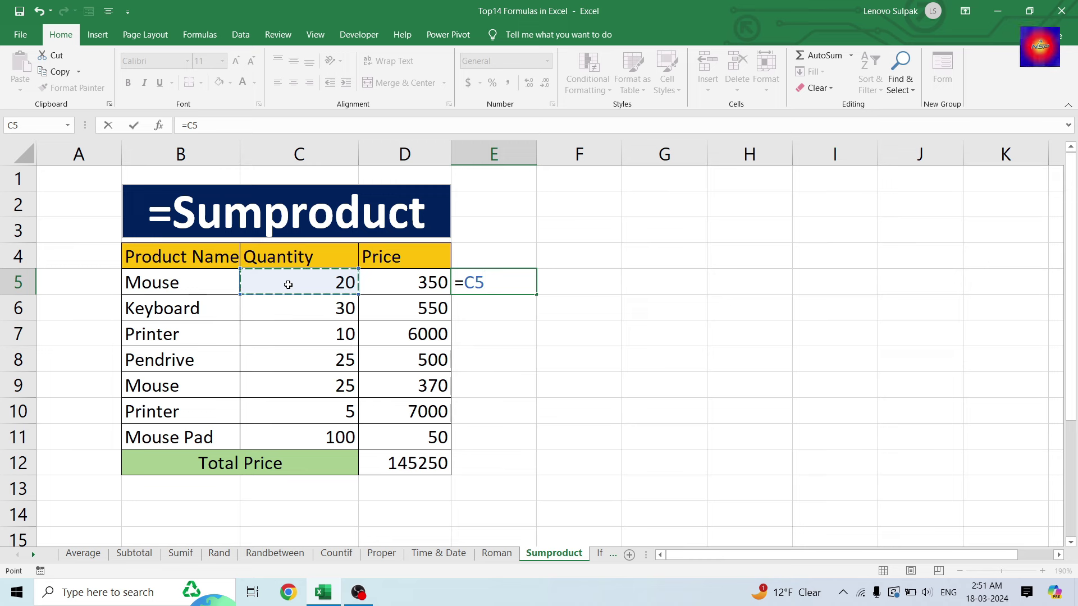
left_click(409, 281)
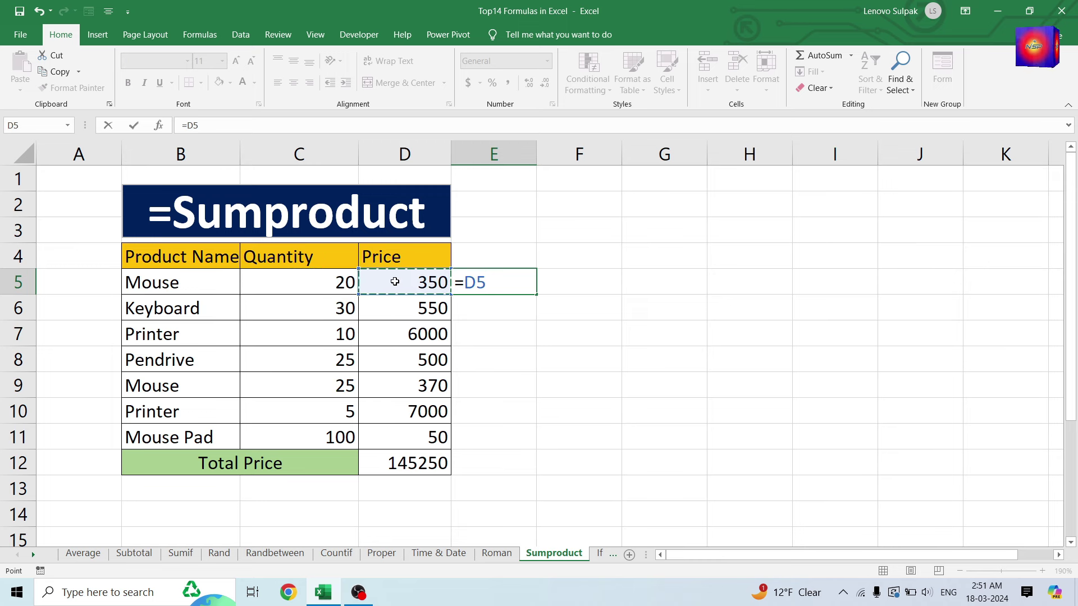
left_click(306, 282)
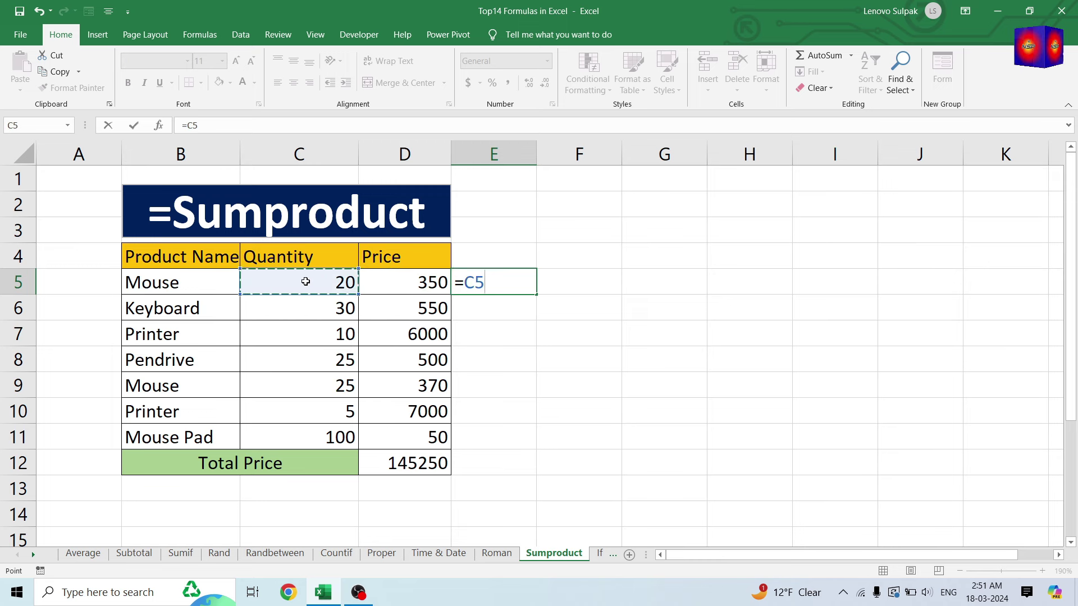
type("*")
left_click(423, 281)
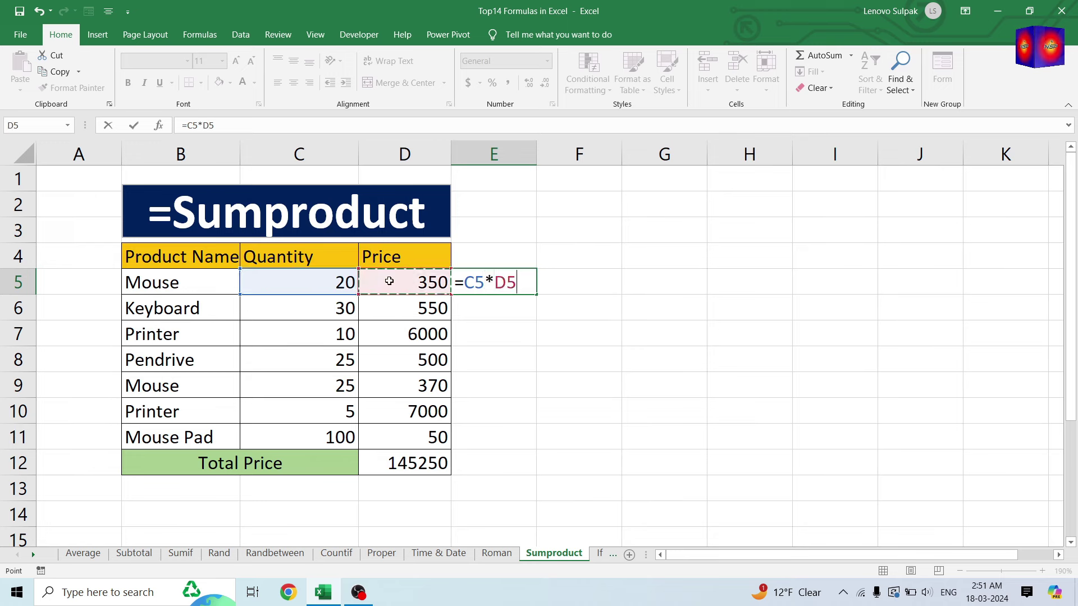
key("Return")
left_click(507, 274)
left_click_drag(537, 294, 537, 449)
left_click(486, 467)
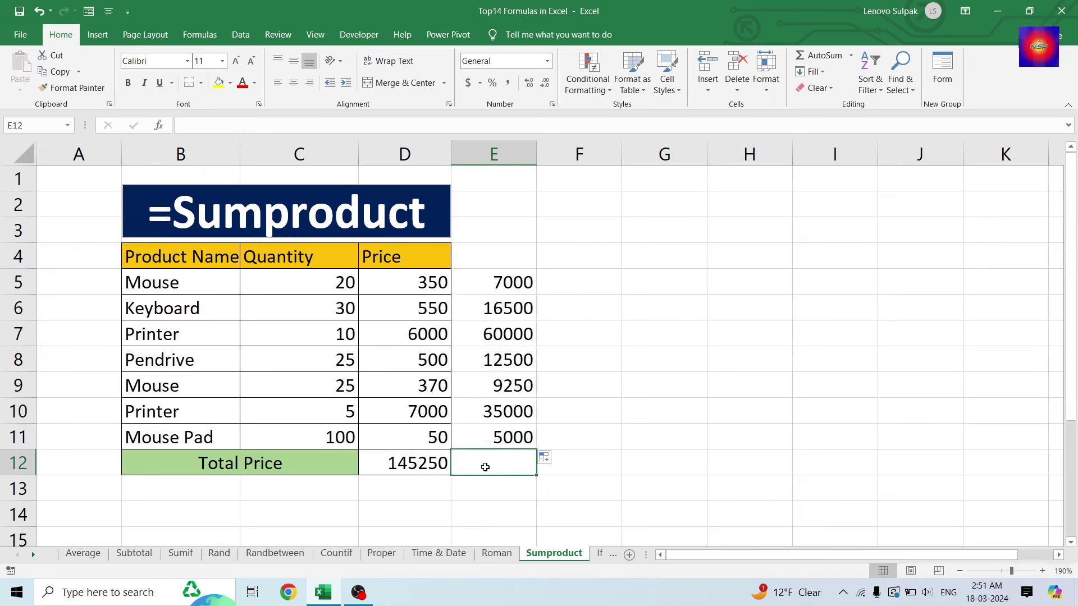
key("alt+equal")
key("Return")
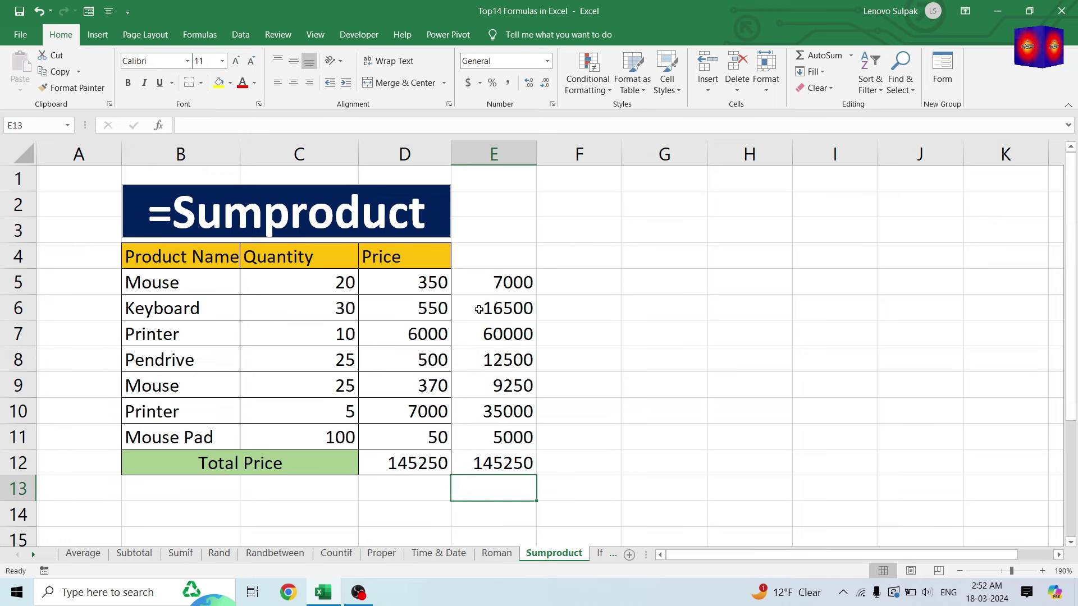
left_click(494, 284)
left_click_drag(495, 285, 492, 465)
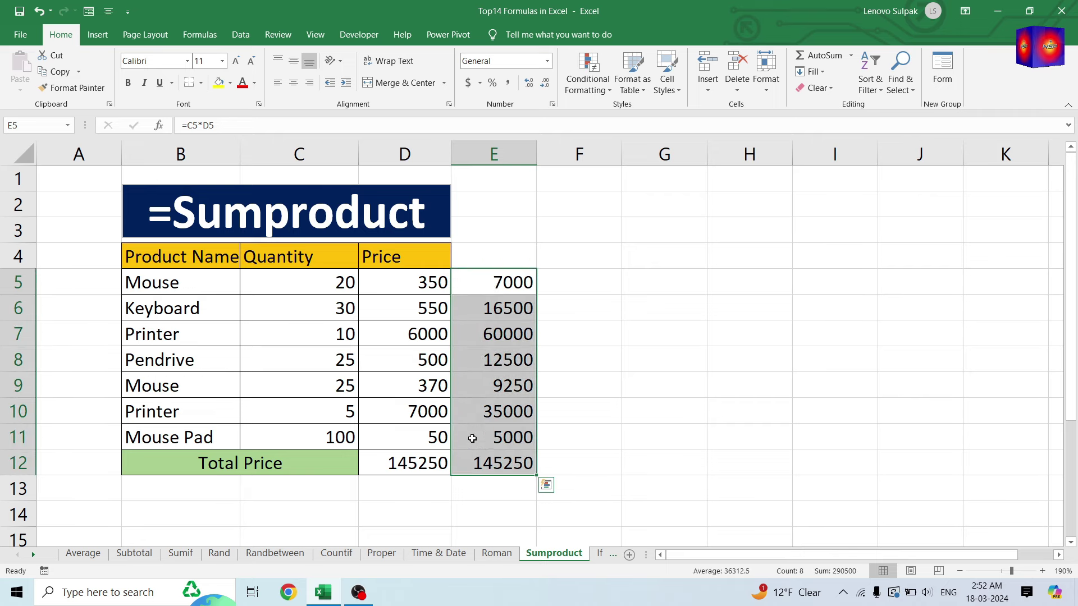
key("Delete")
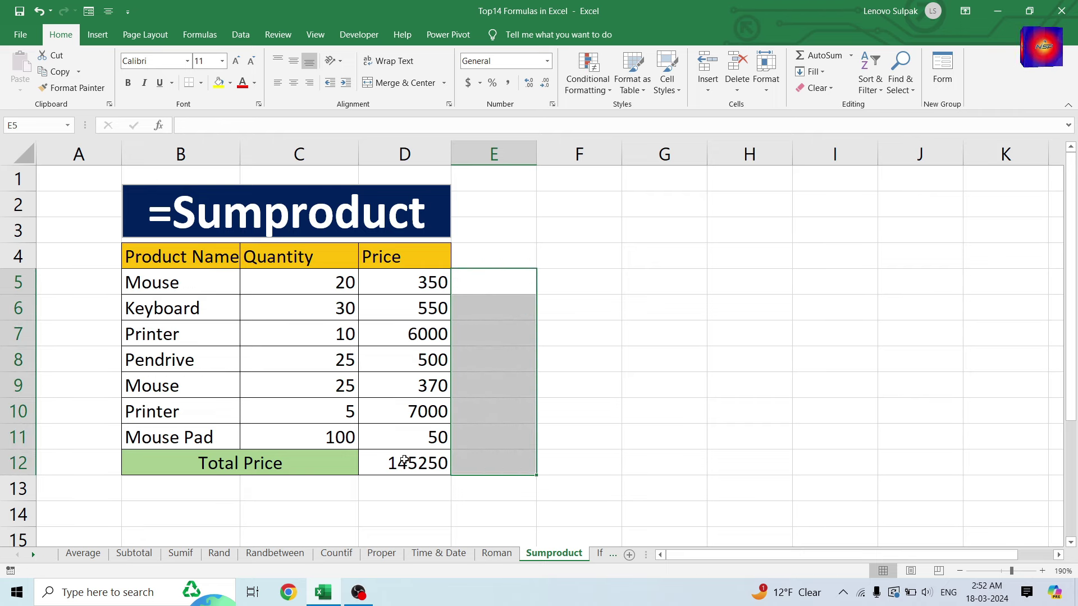
left_click(405, 460)
Step: On the If Function sheet, enter an IF formula in L6 testing K6 against 230 for Pass or fail
left_click(599, 554)
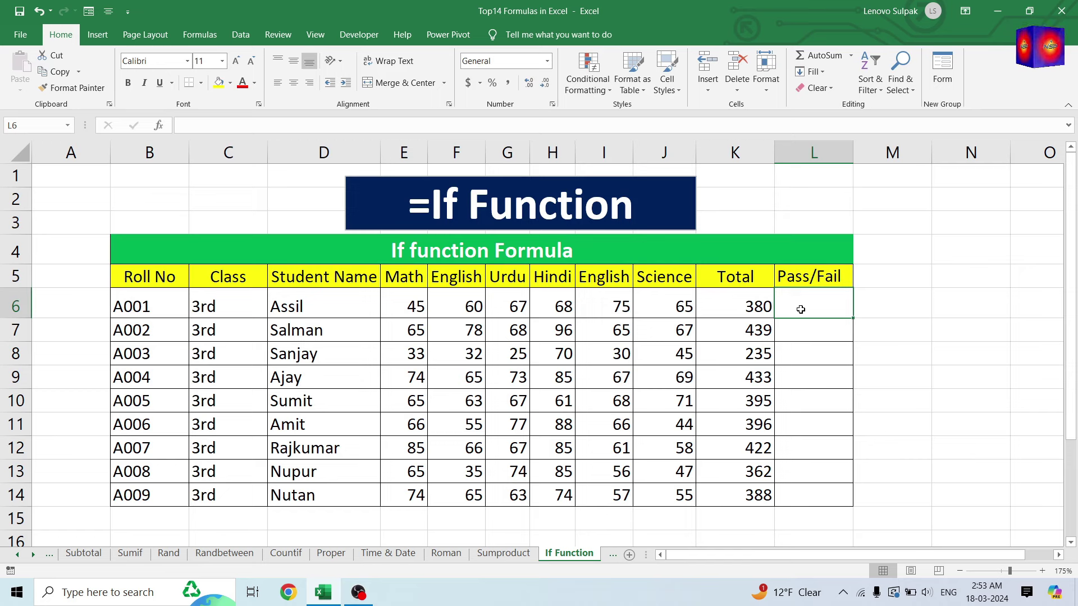
type("=")
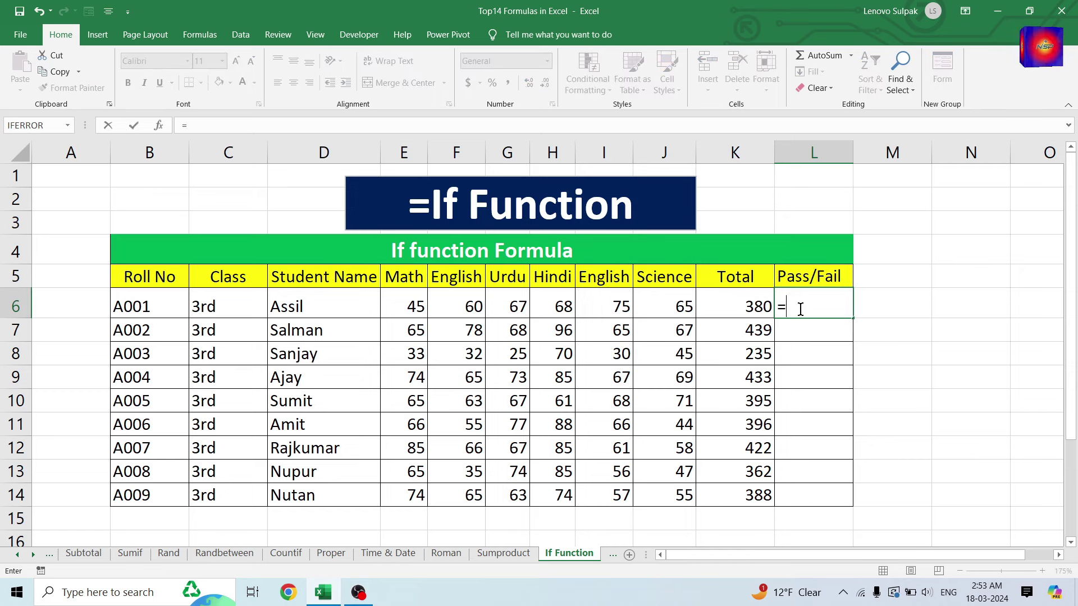
type("if")
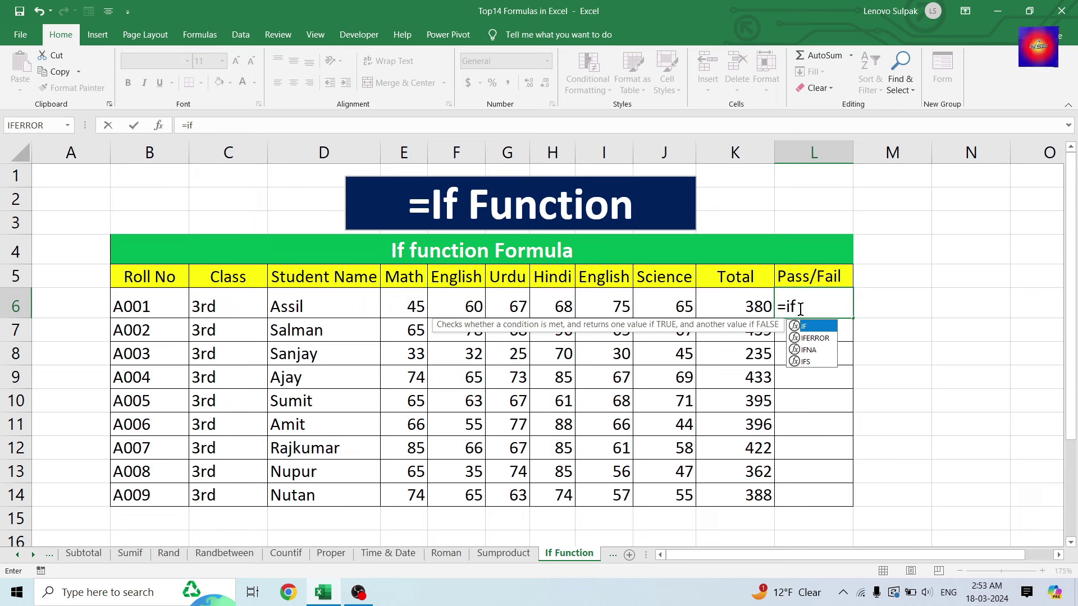
type("(")
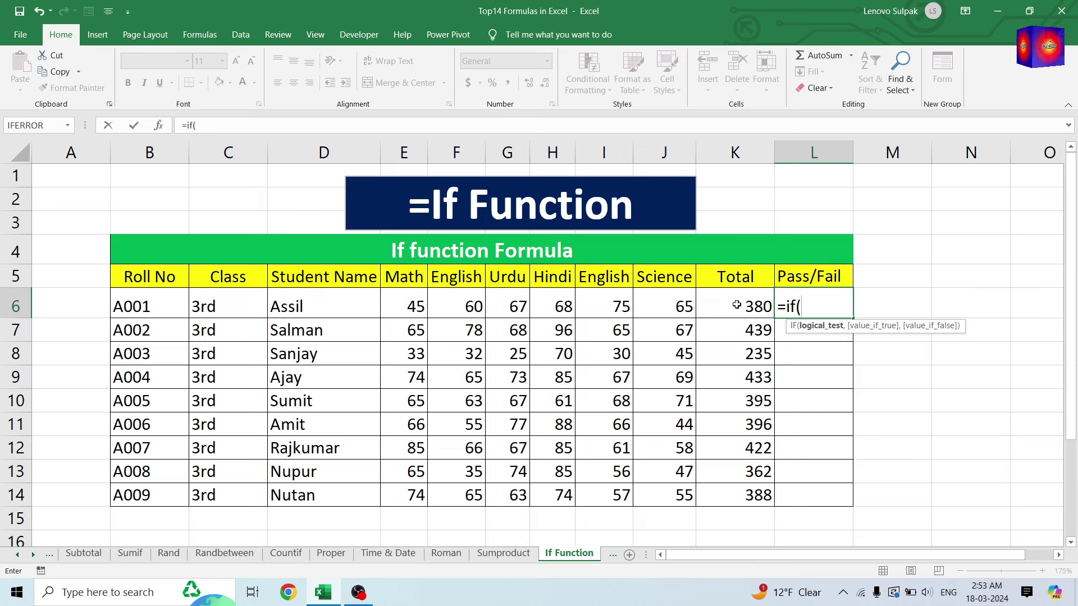
left_click(736, 305)
type(">=")
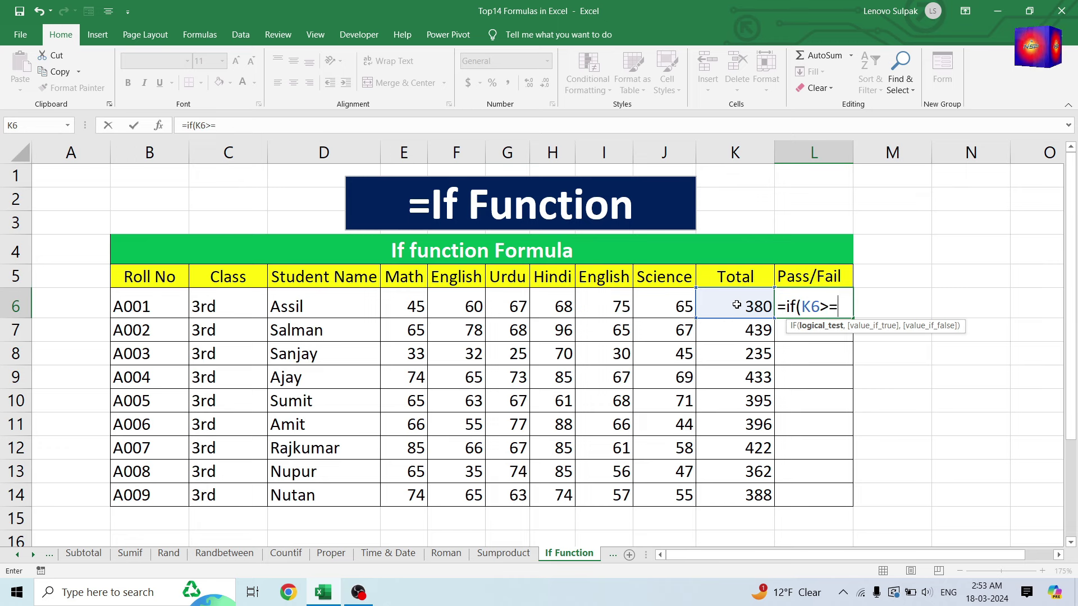
type("230")
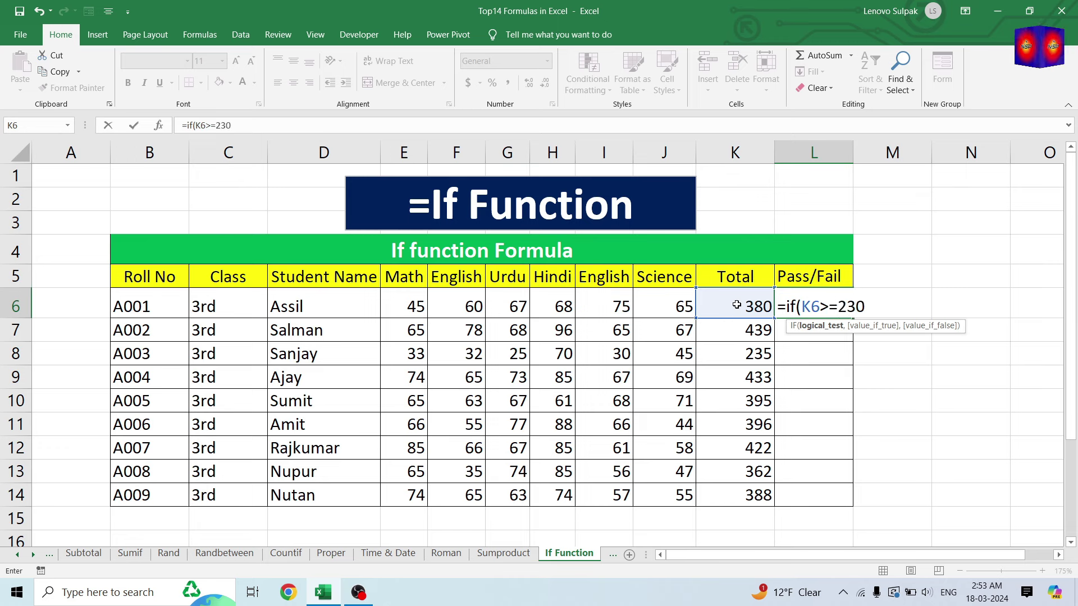
type(",")
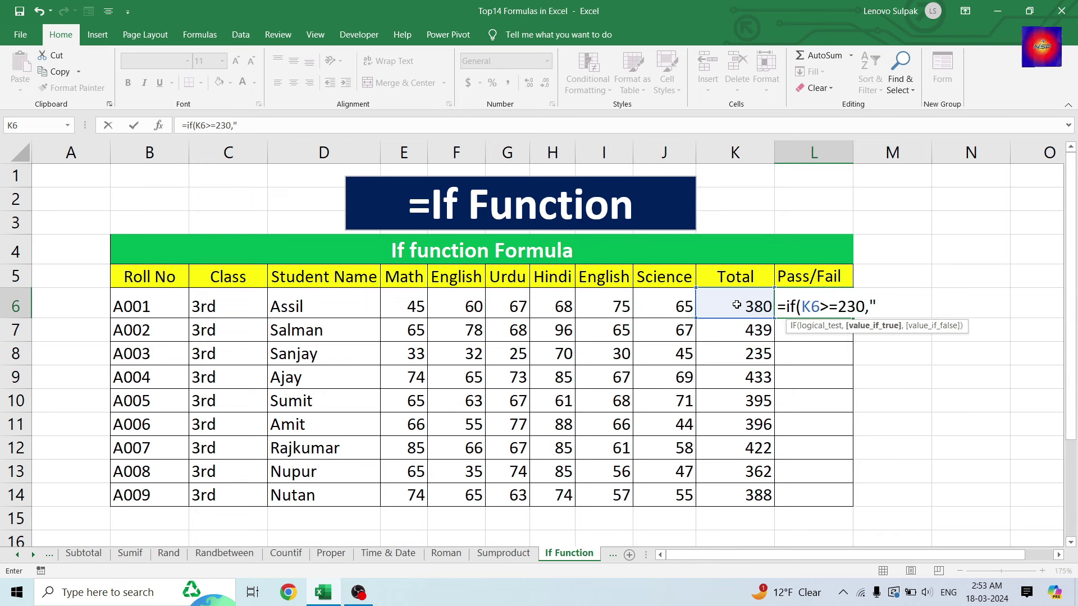
type("Pass")
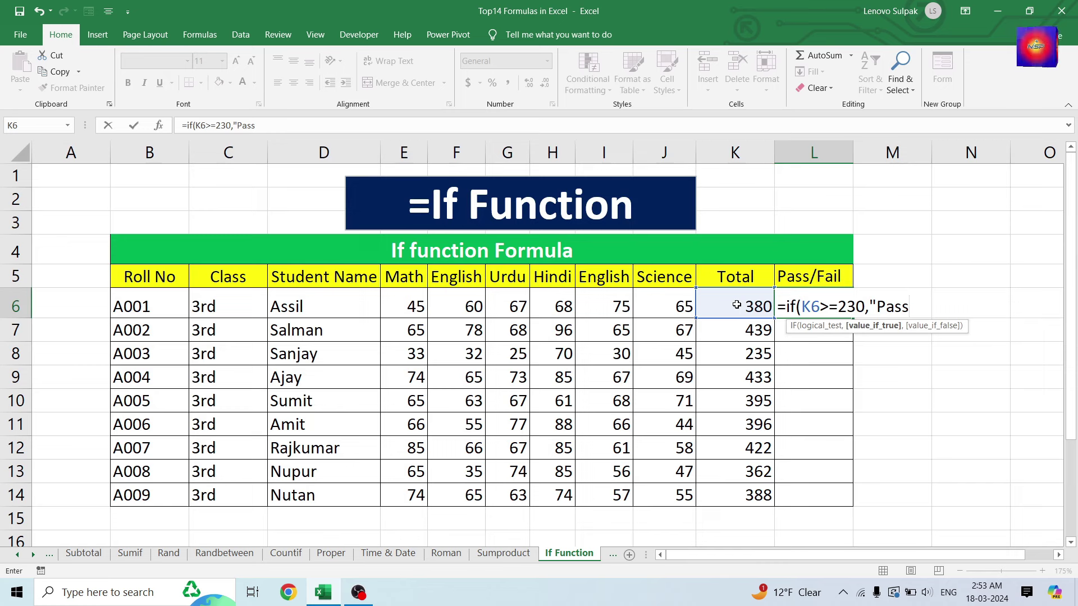
type(",")
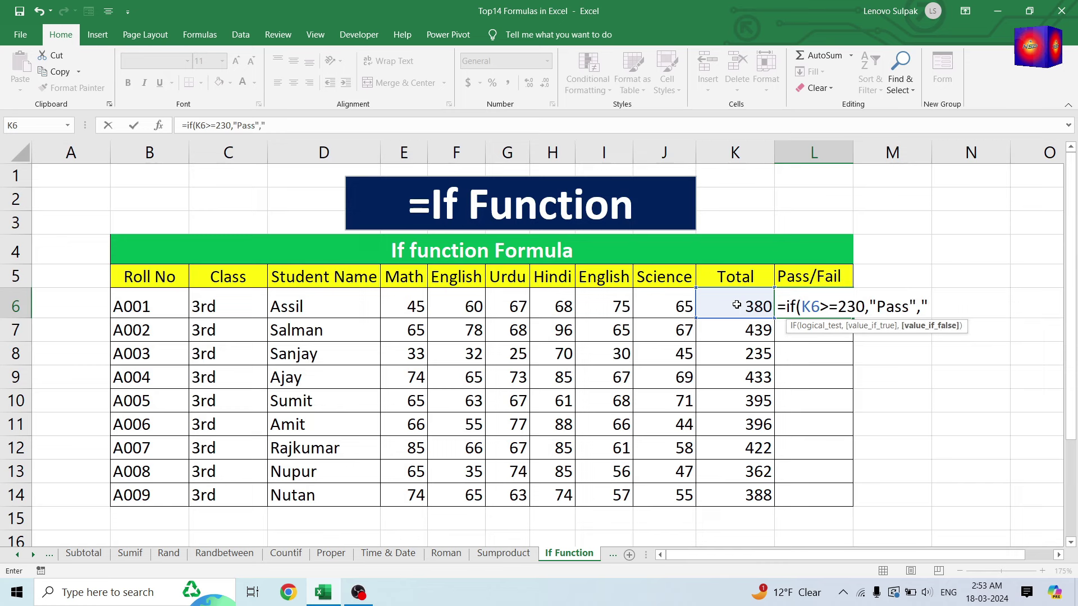
type("fail")
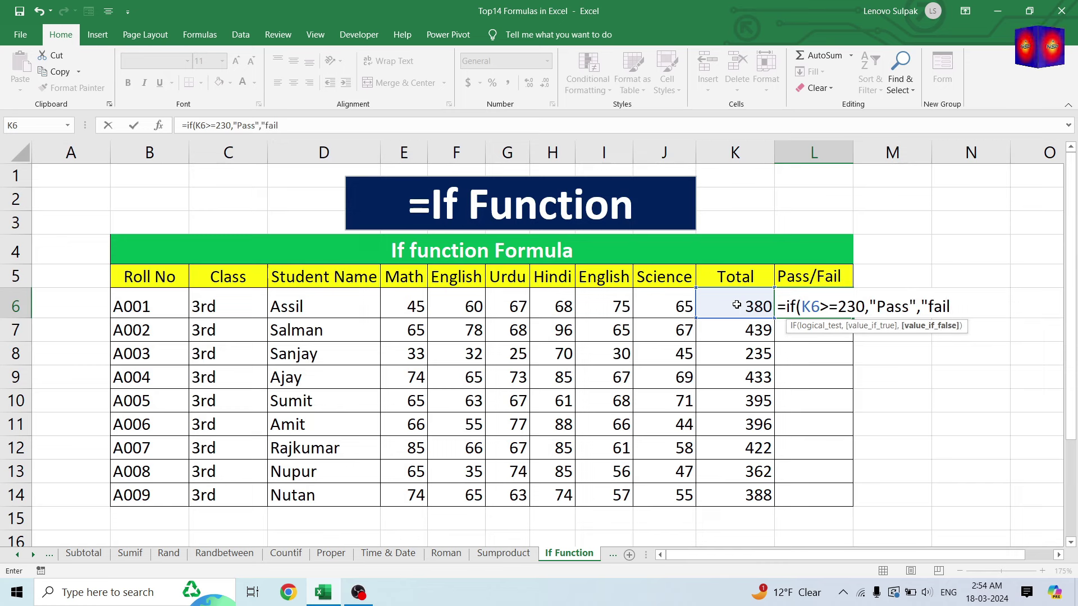
type(")")
key("Return")
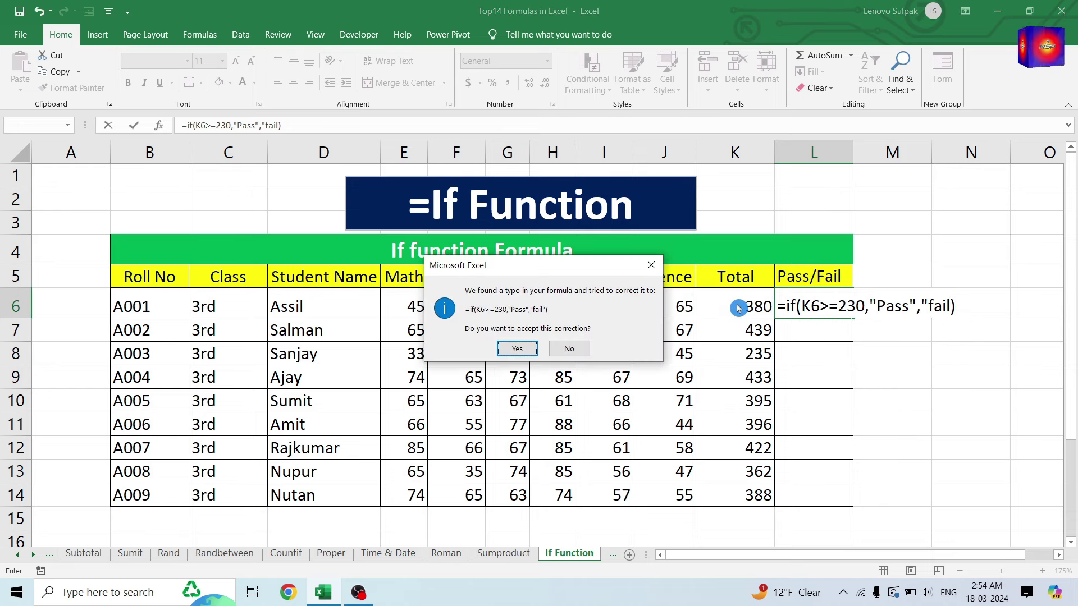
key("Return")
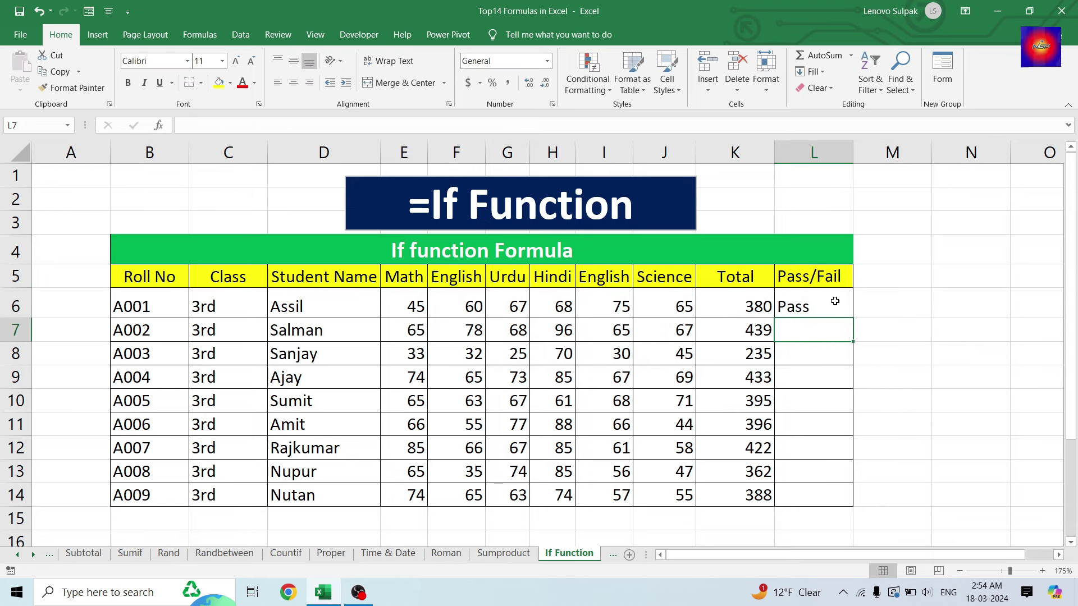
Step: Fill L6's pass/fail formula down to L14
left_click(833, 302)
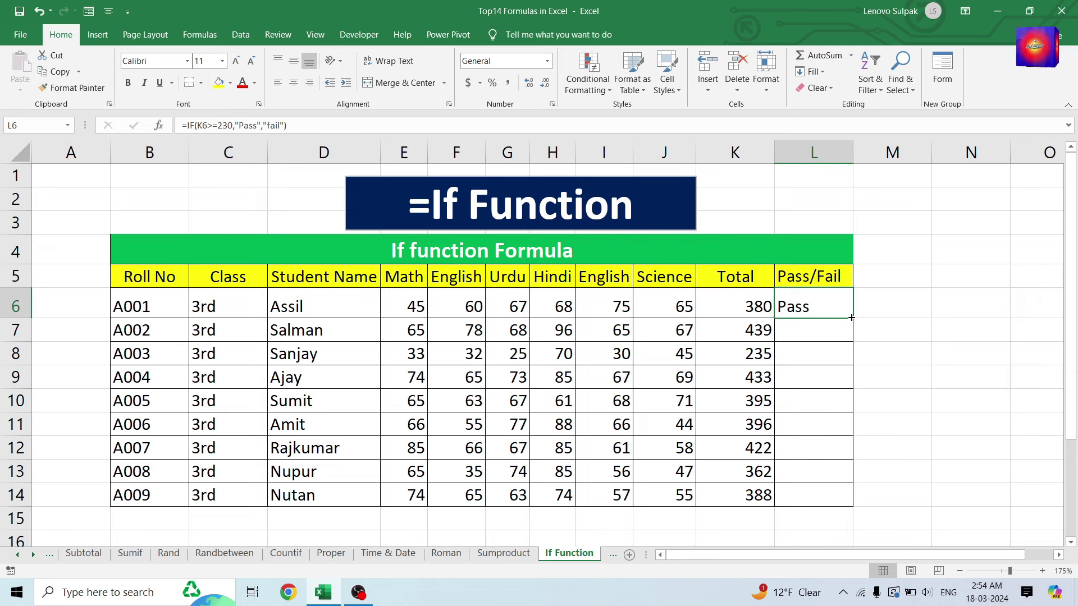
left_click_drag(852, 318, 843, 496)
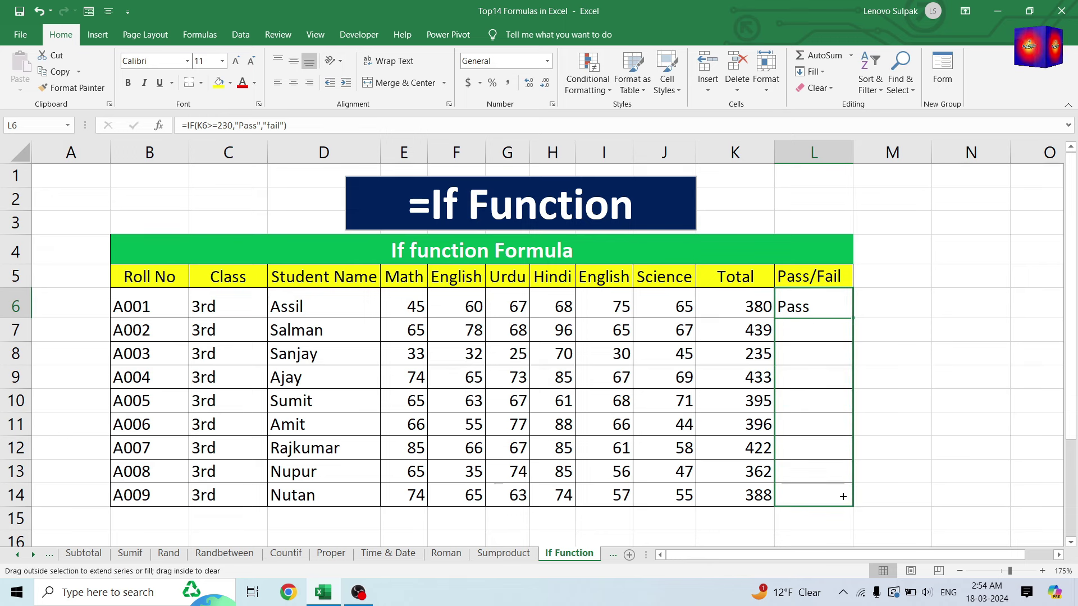
left_click_drag(843, 497, 843, 498)
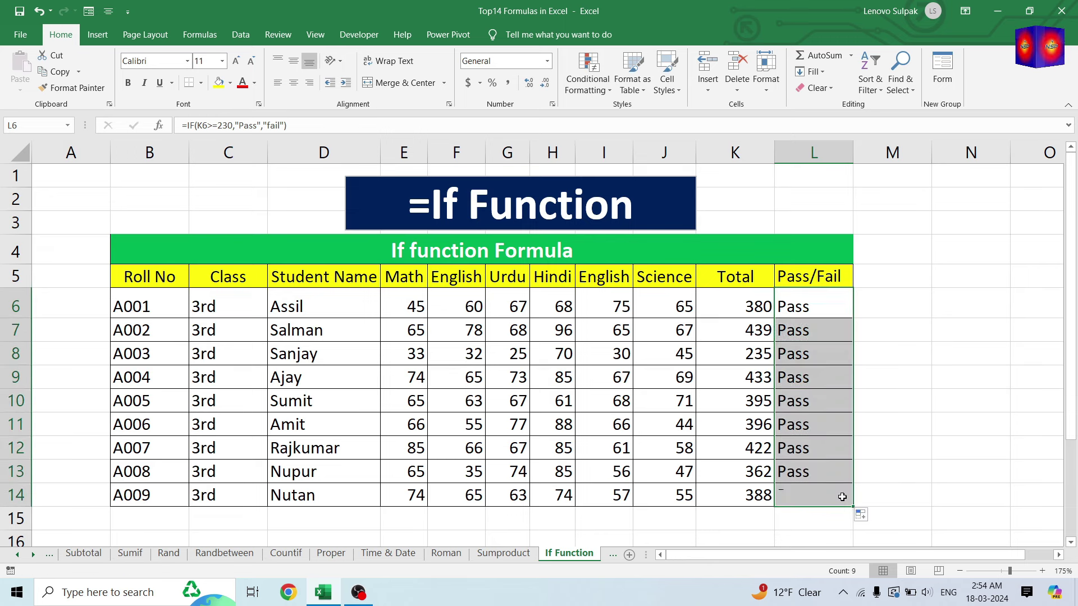
Step: Set roll A003's Science mark in J8 to 20 to show fail, then restore it to 50
left_click(680, 355)
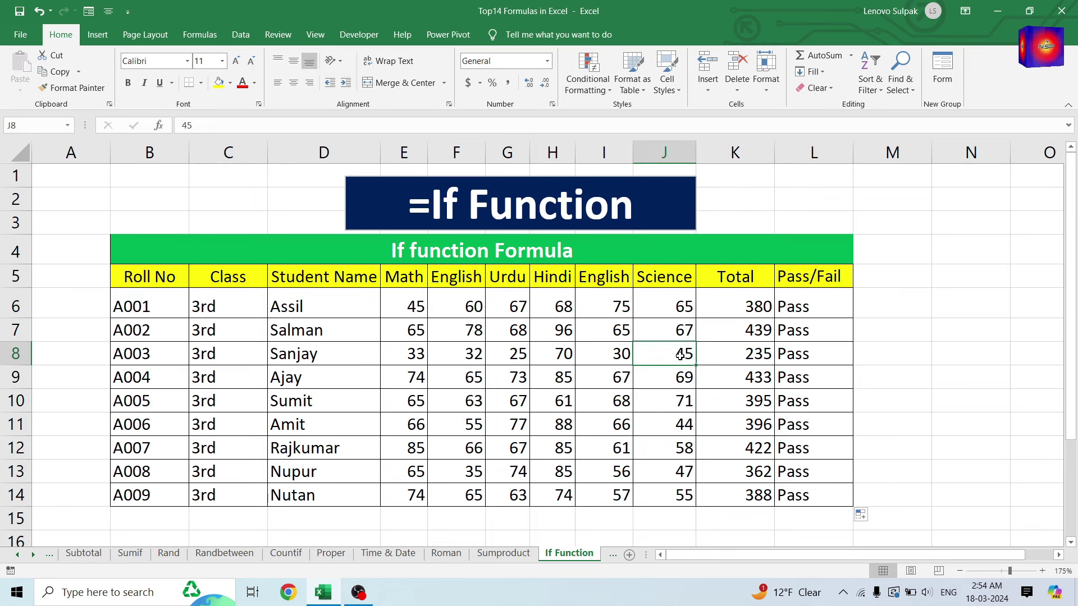
type("20")
key("Return")
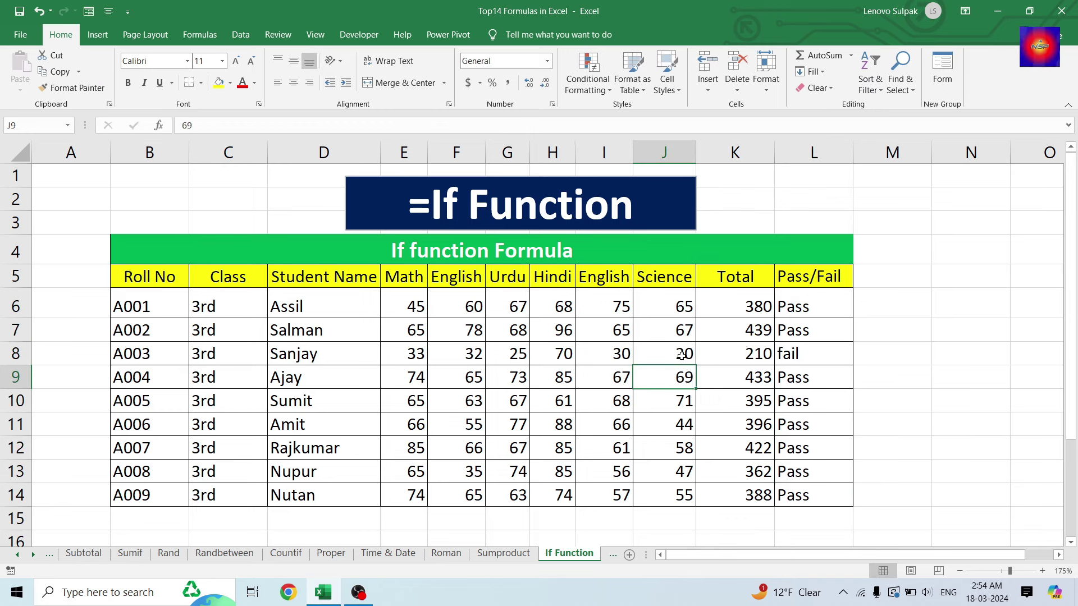
left_click(830, 352)
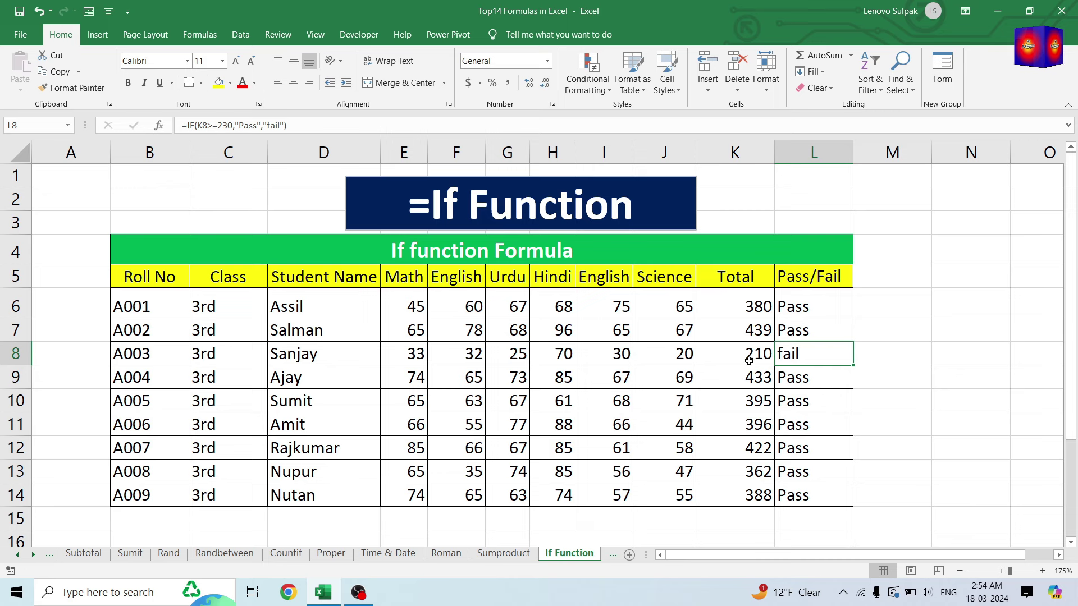
left_click(688, 353)
type("5")
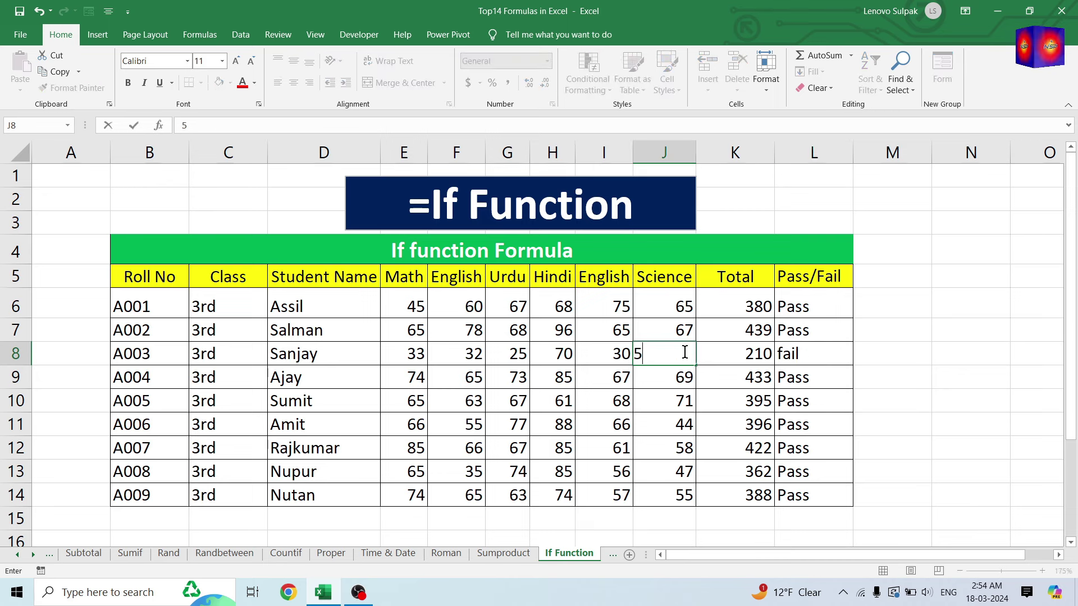
type("0")
key("Return")
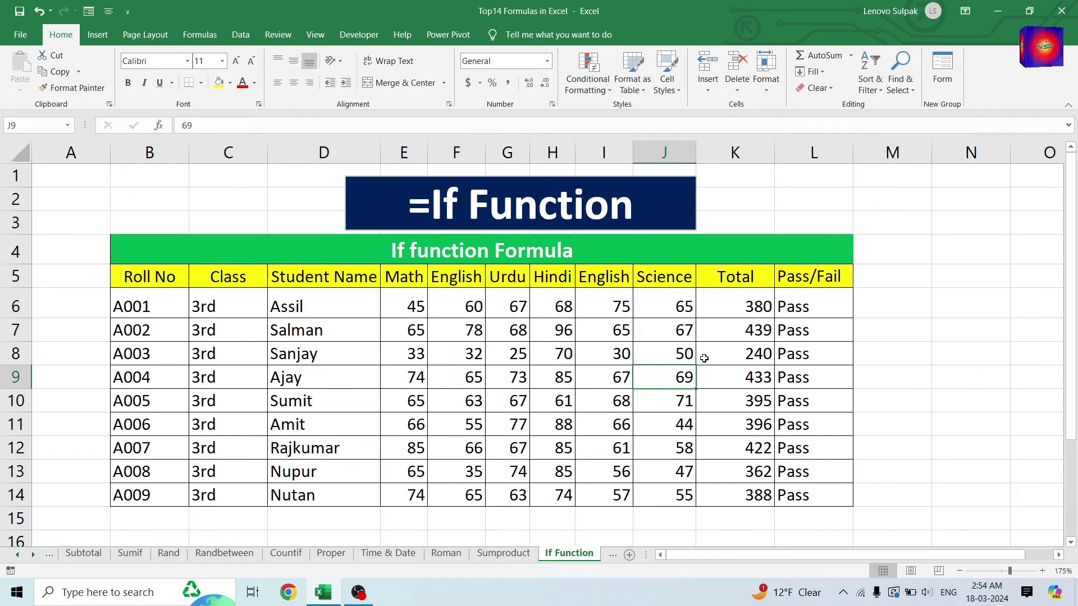
Step: Open the Vlookup sheet and look over the Roll No, Class and Student Name cells
left_click(35, 556)
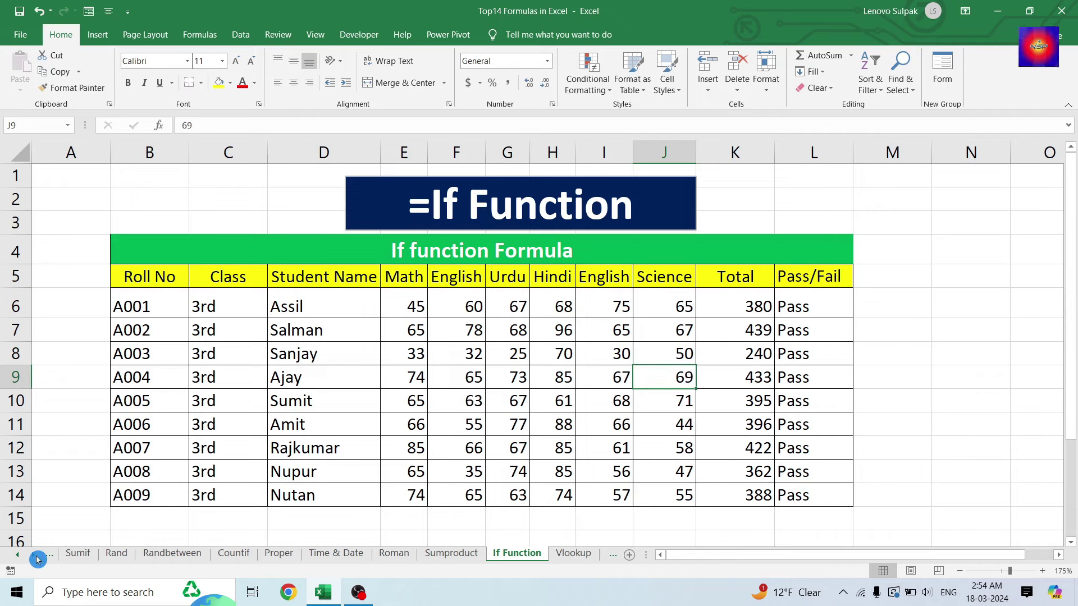
left_click(573, 553)
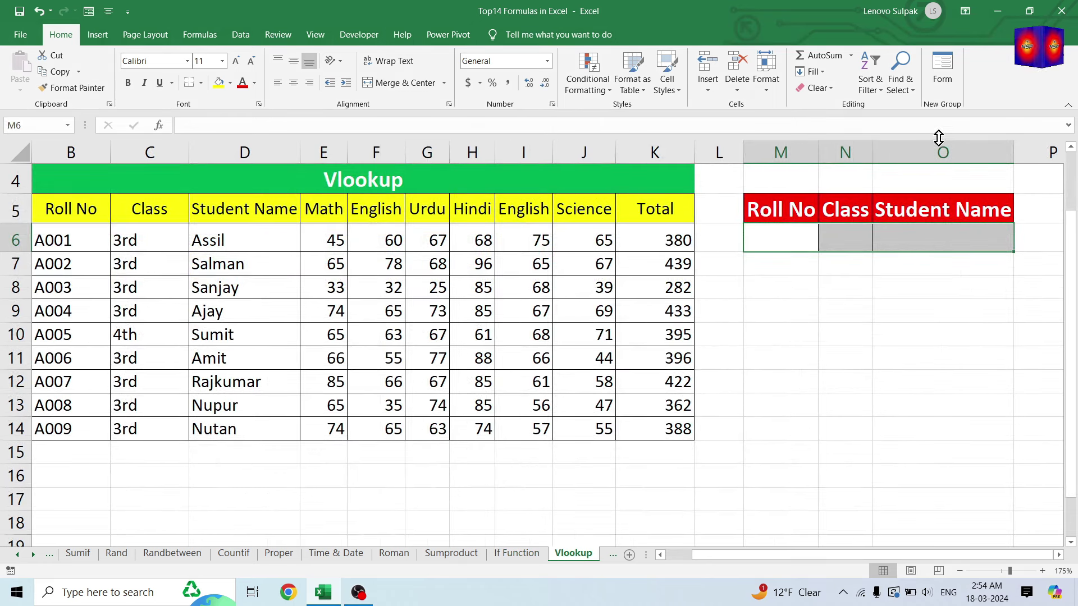
left_click(966, 287)
left_click(786, 238)
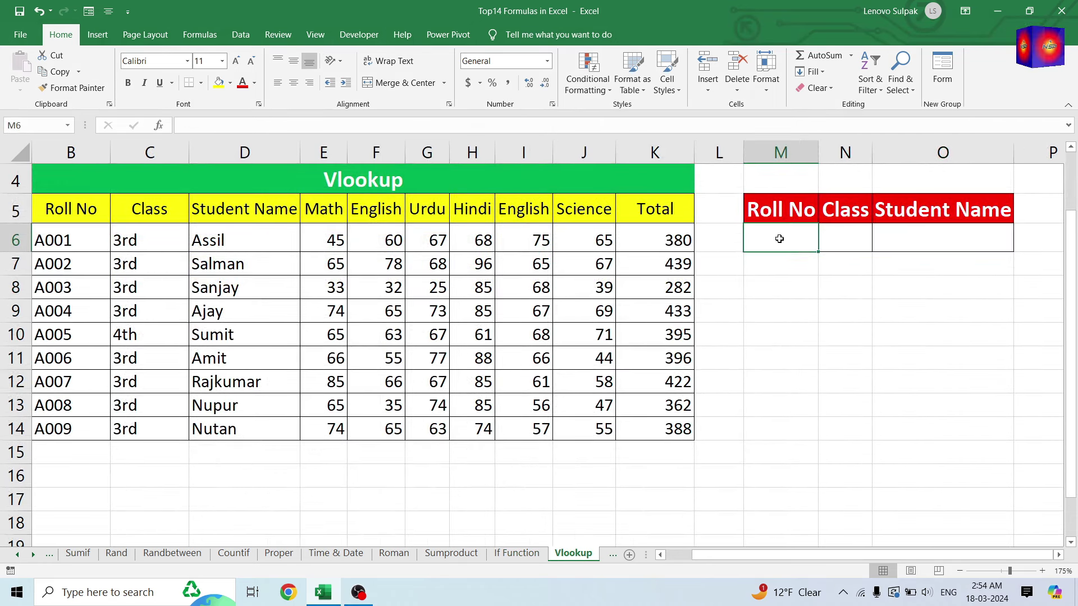
left_click(854, 238)
left_click(979, 238)
Step: Enter =VLOOKUP(M6,B5:K14,2,0) in N6 to look up the class
left_click(840, 241)
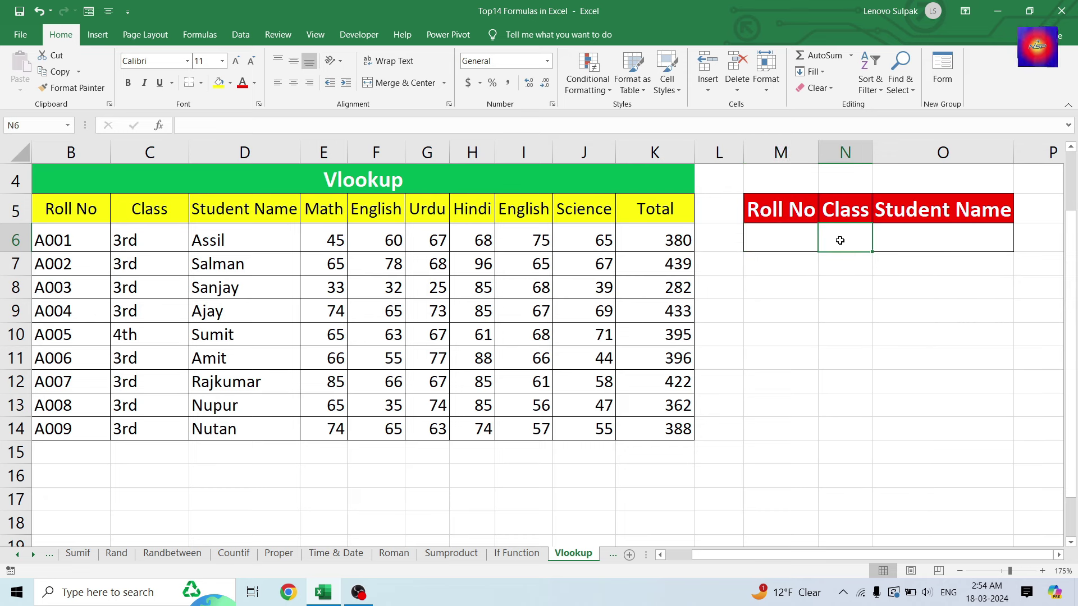
type("=")
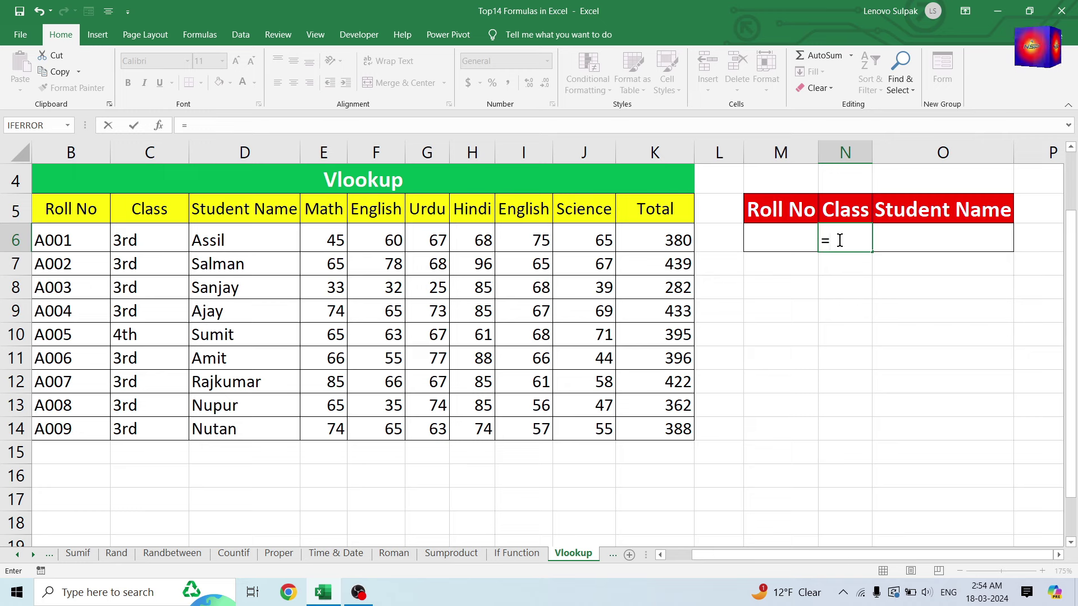
type("vloo")
key("Tab")
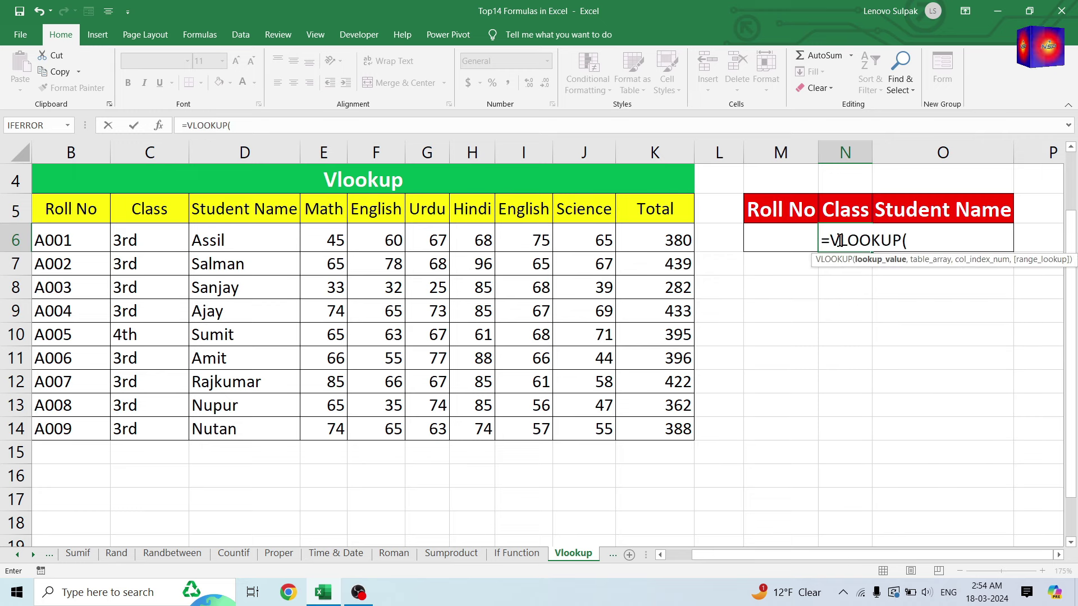
left_click(763, 237)
type(",")
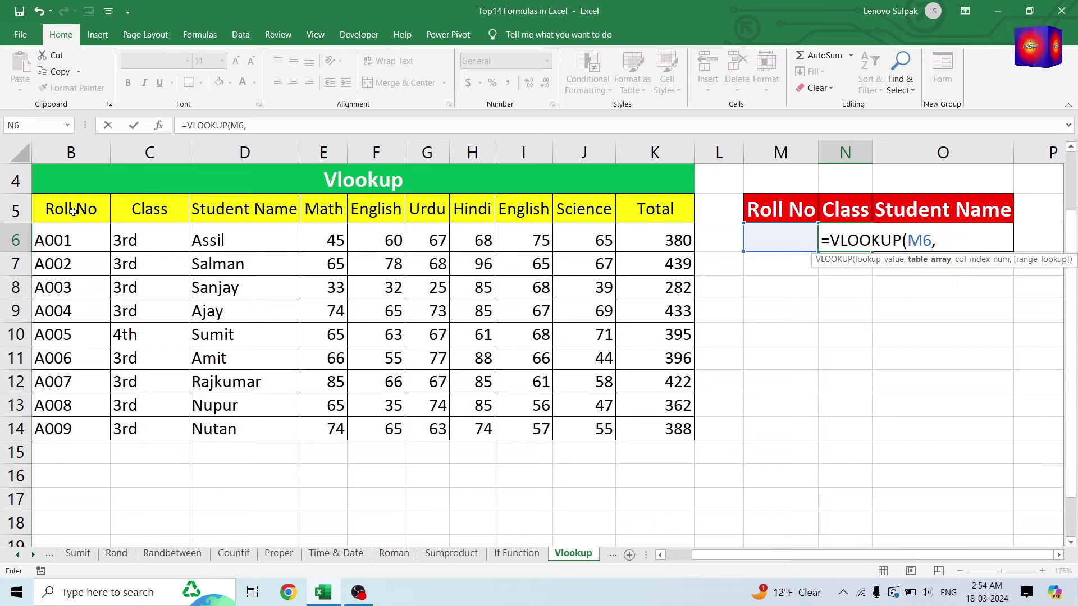
left_click_drag(73, 211, 682, 419)
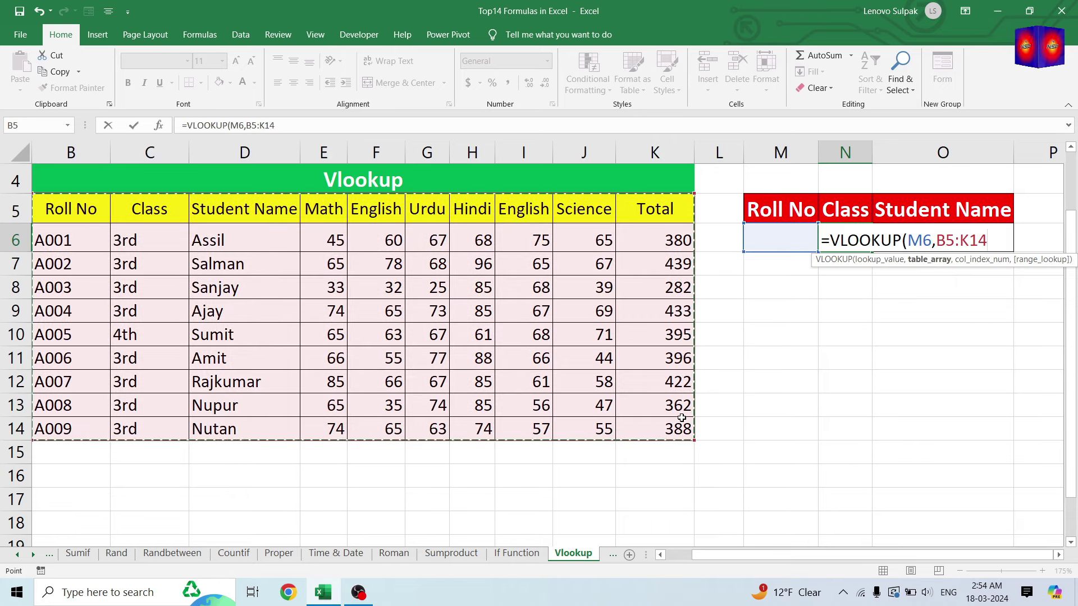
type(",")
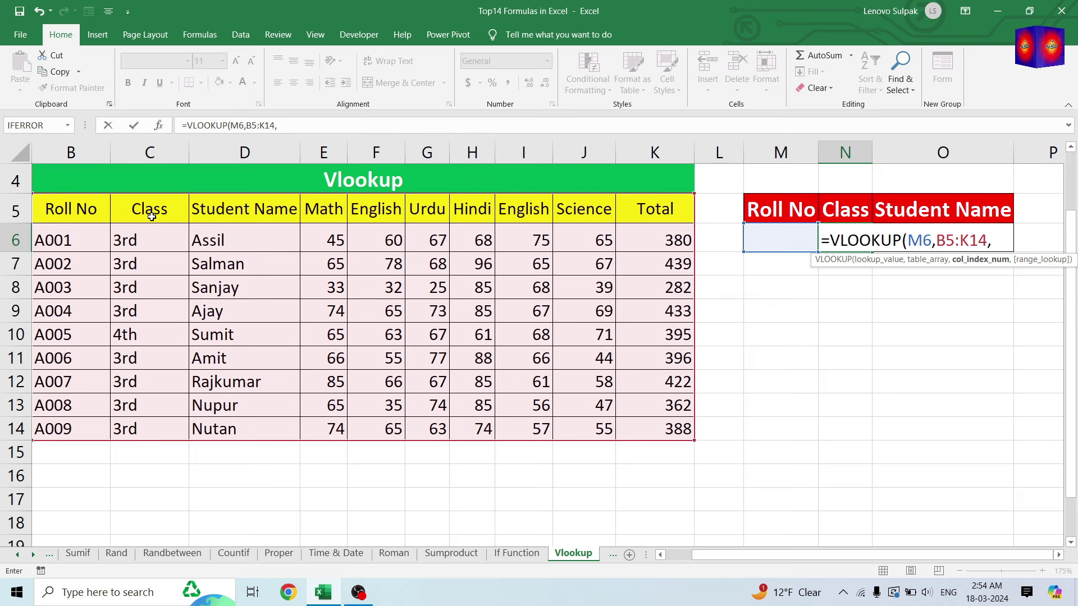
type("2,0)")
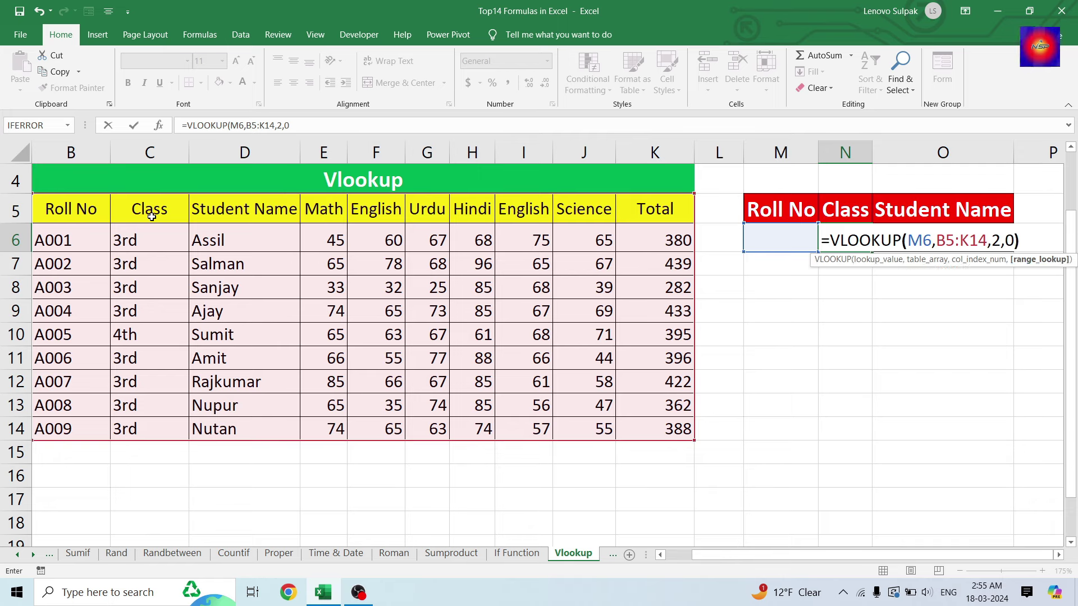
key("Return")
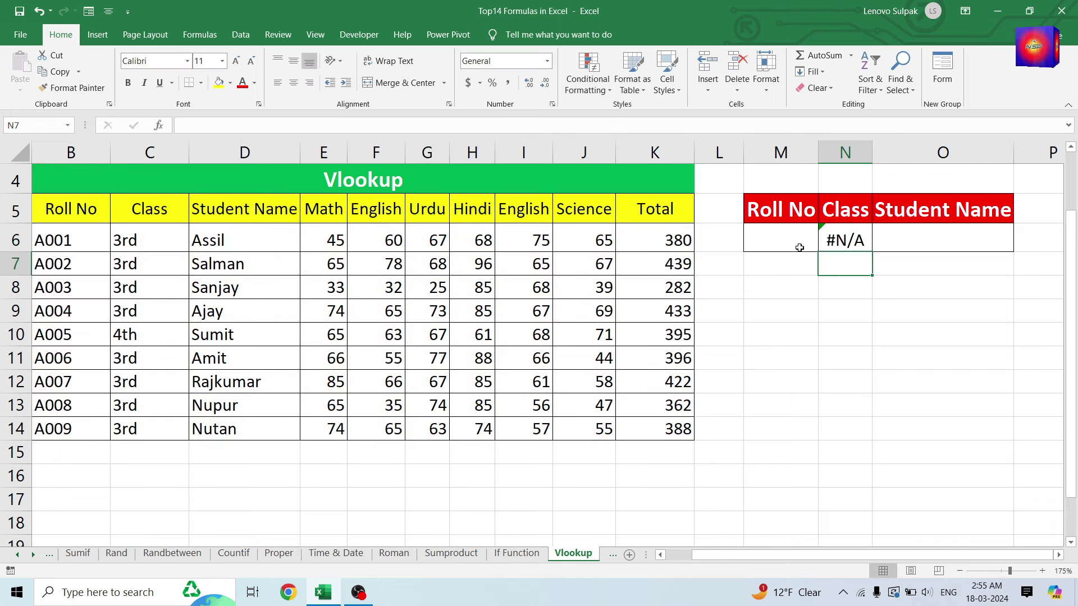
Step: Enter roll number A001 in M6, then change it to A005 so the class shows 4th
left_click(782, 242)
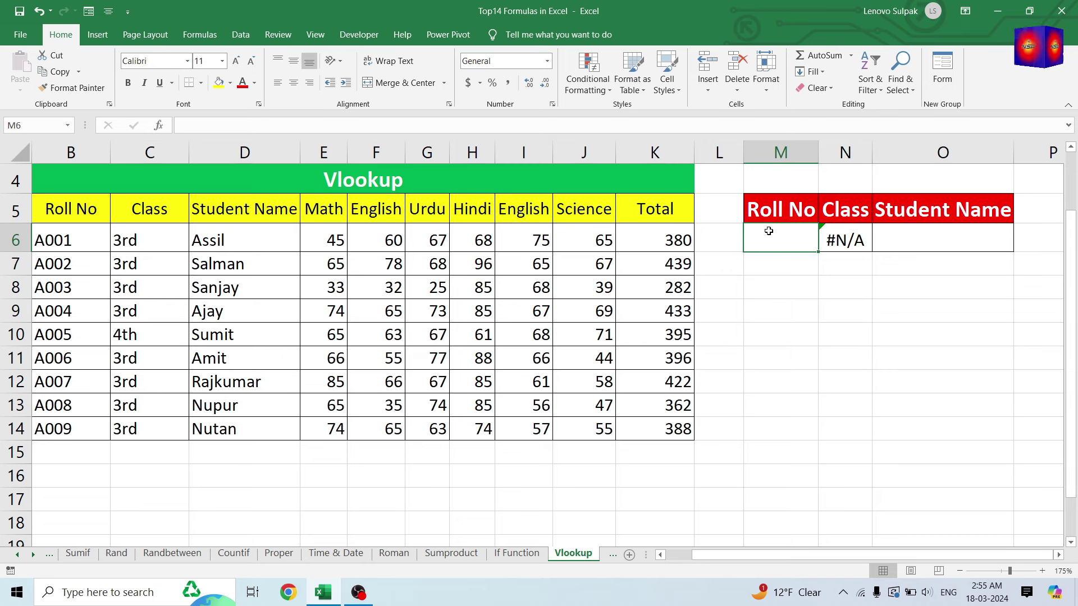
type("A001")
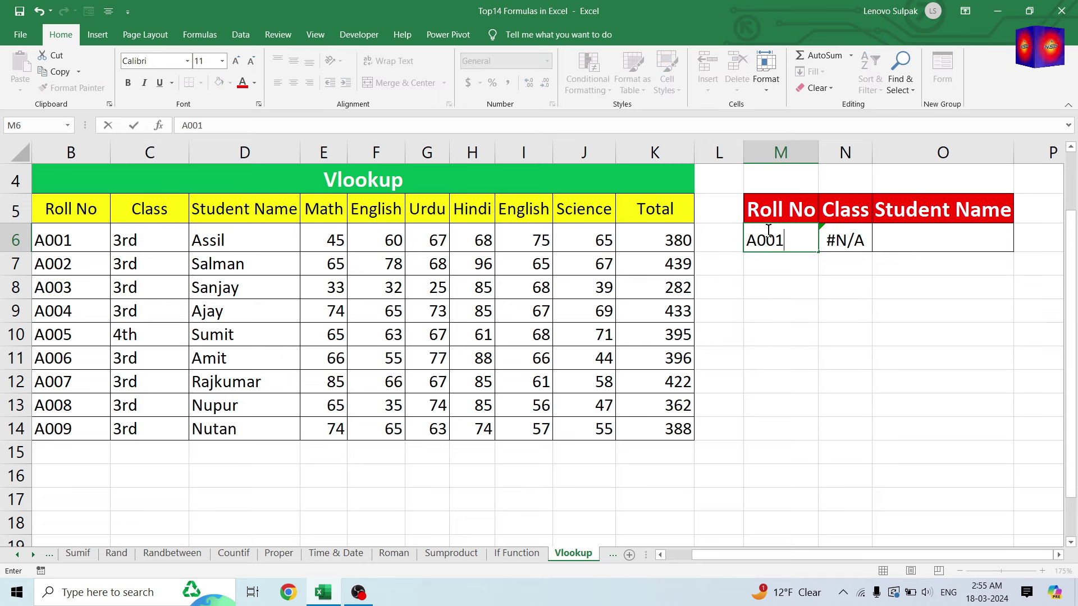
key("Return")
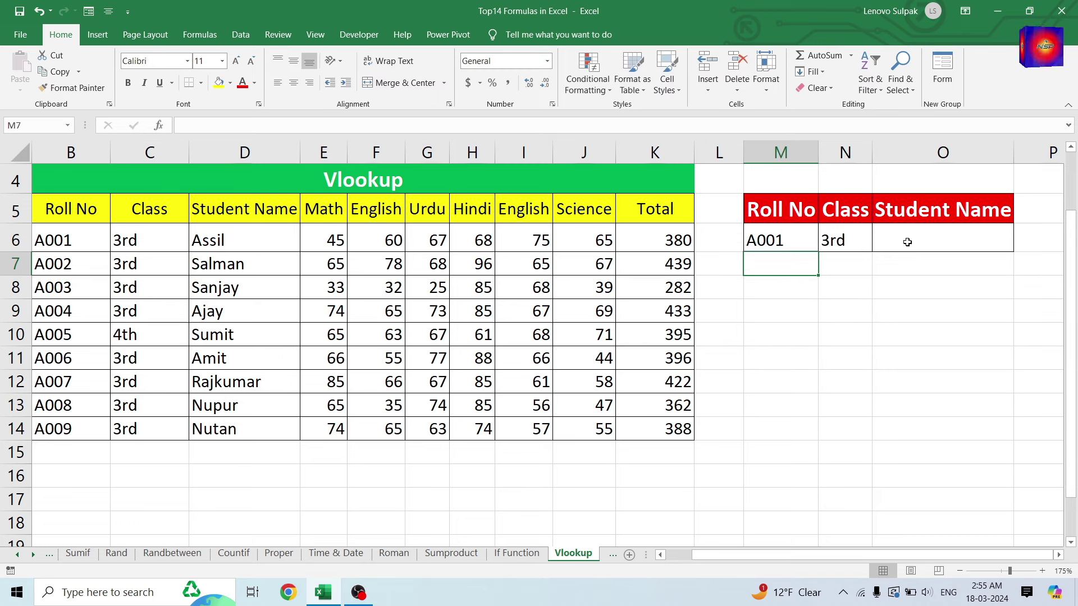
left_click(910, 240)
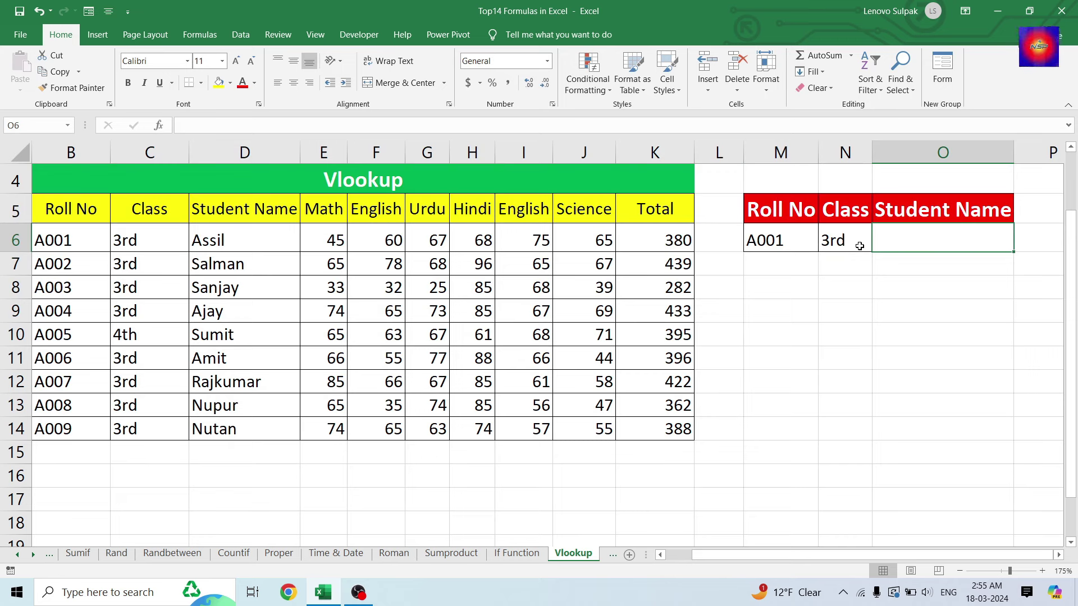
double_click(784, 242)
left_click_drag(785, 241, 777, 241)
type("5")
key("Return")
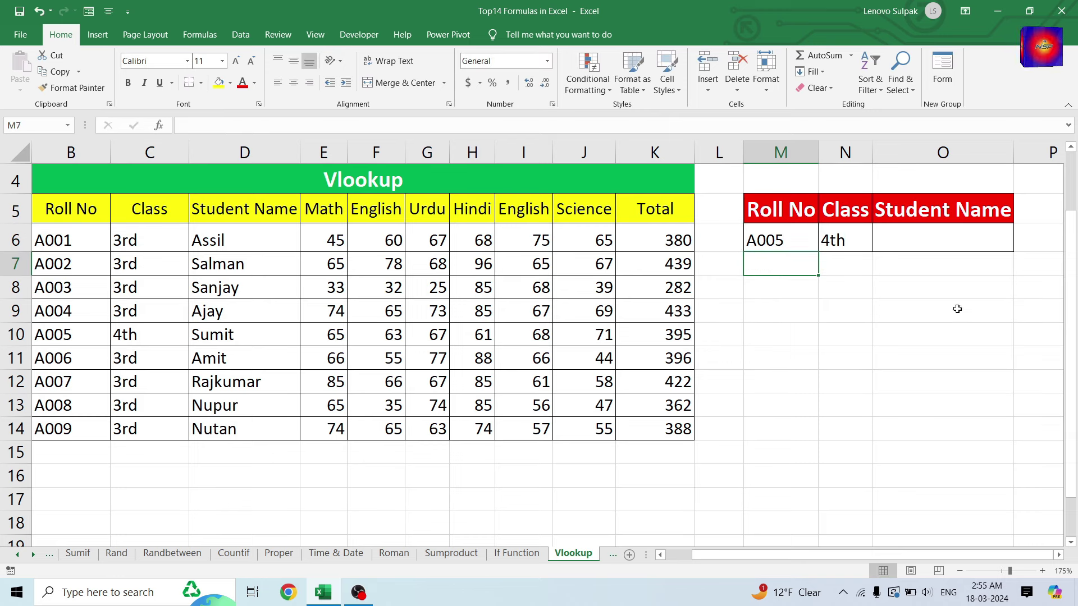
left_click(897, 235)
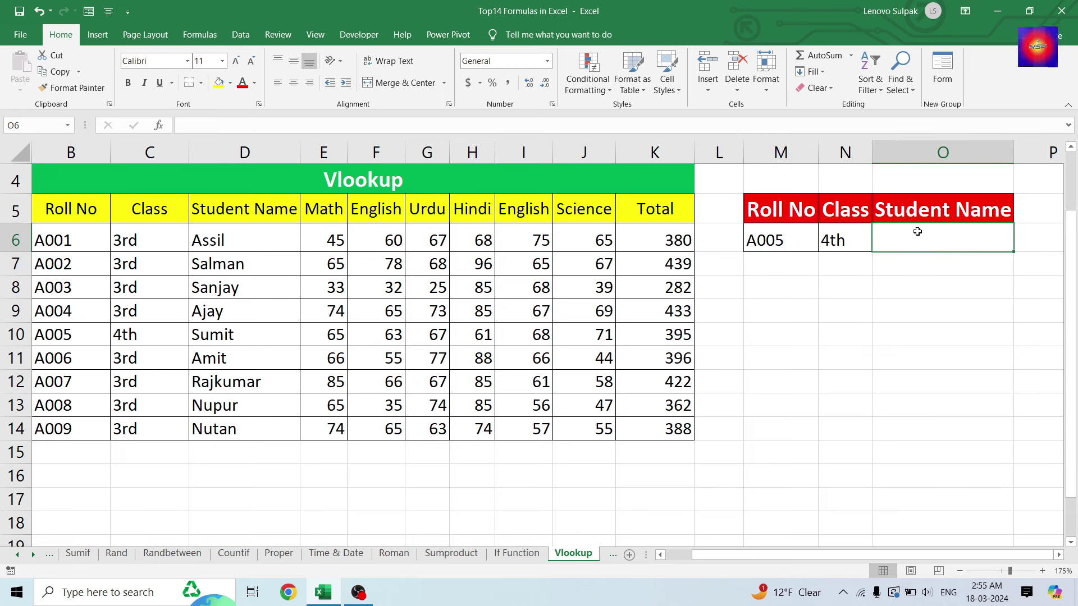
type("=")
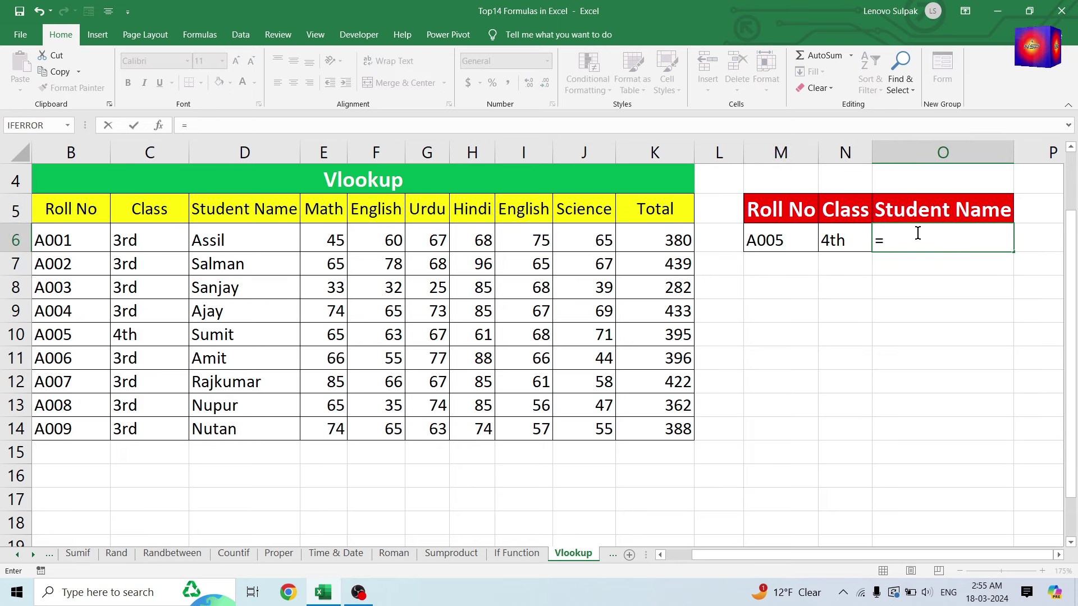
type("vloo")
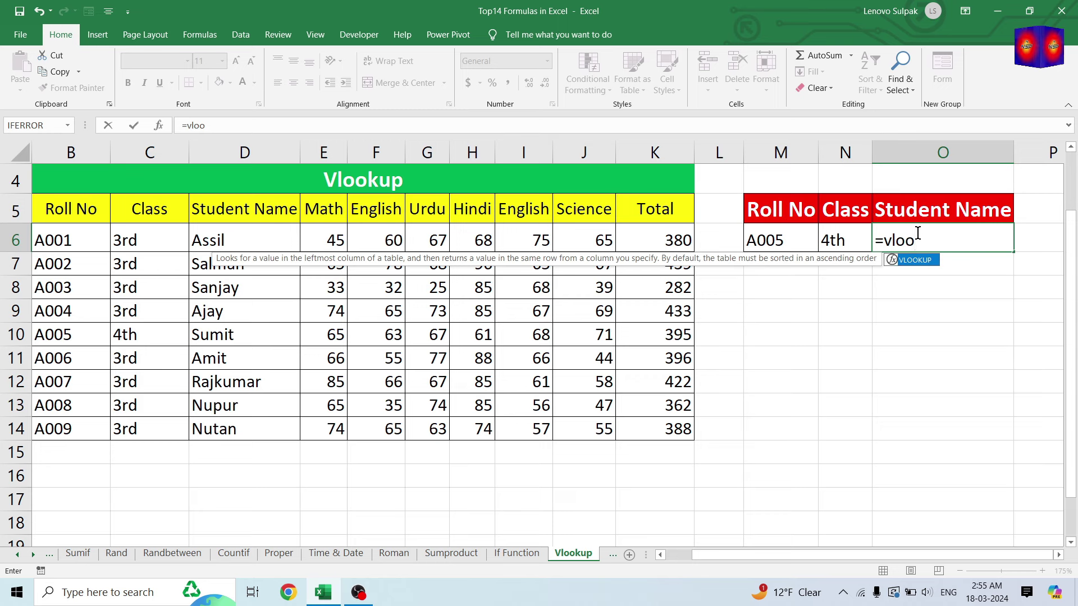
key("Tab")
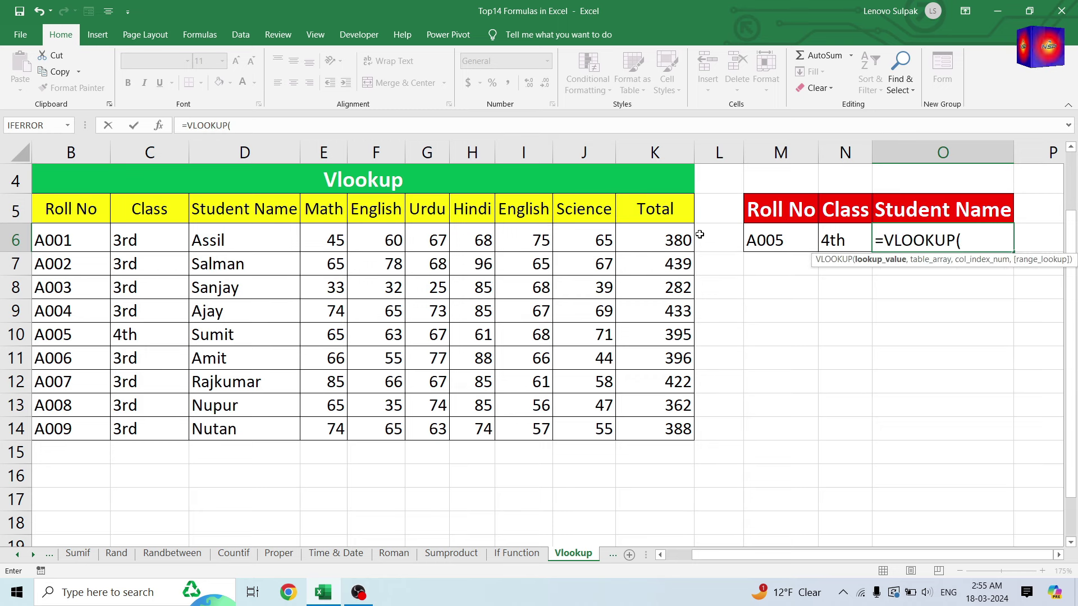
left_click(776, 242)
type(",")
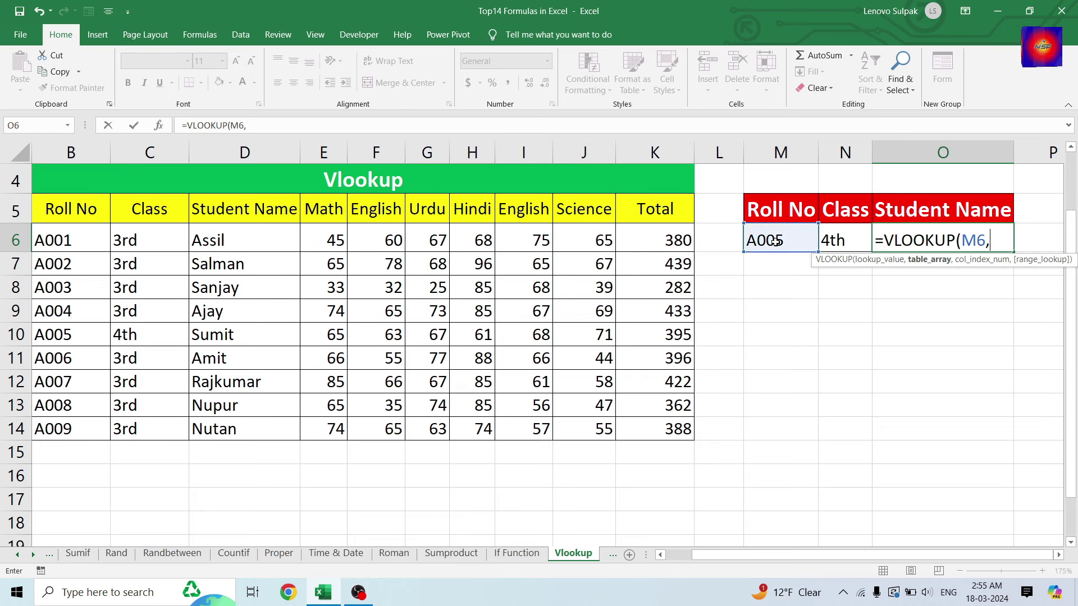
mouse_move(50, 215)
left_mouse_down()
mouse_move(637, 427)
mouse_move(656, 414)
left_mouse_up()
type(",")
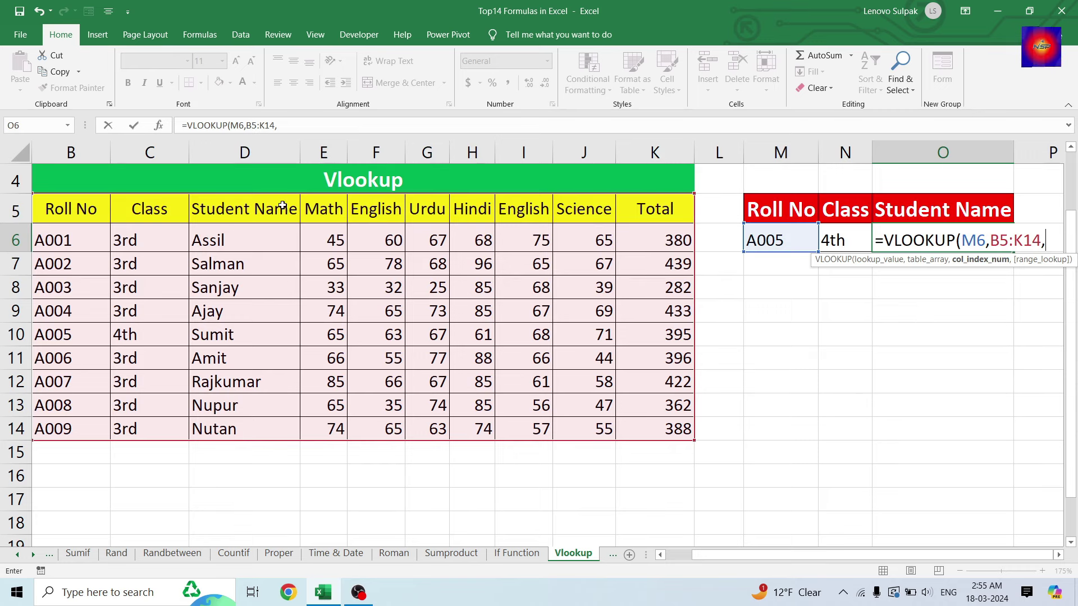
type("3")
type(",")
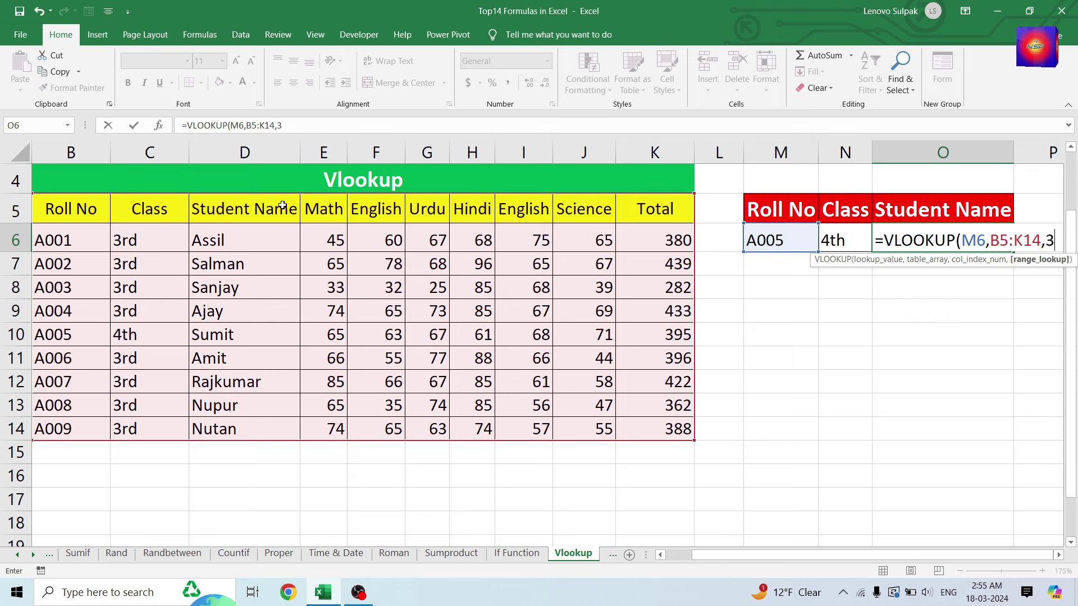
type("0")
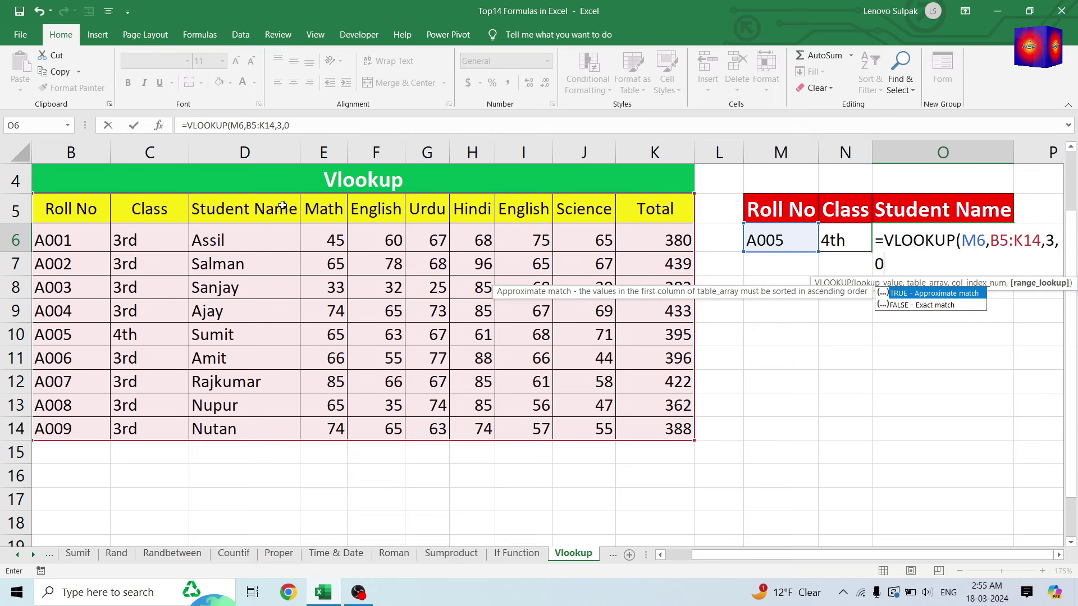
type(")")
key("Return")
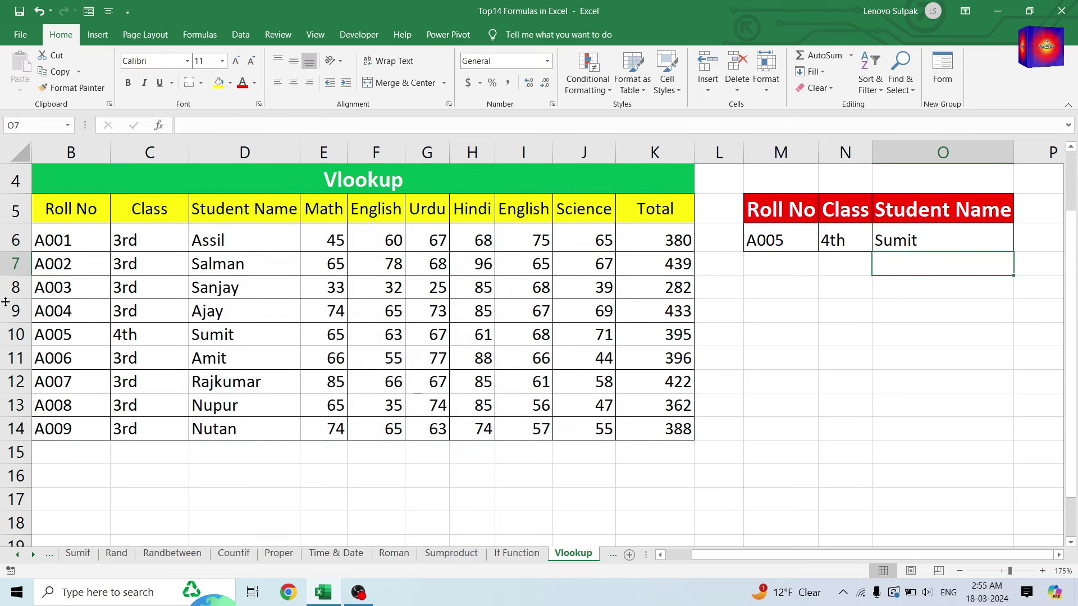
left_click(58, 336)
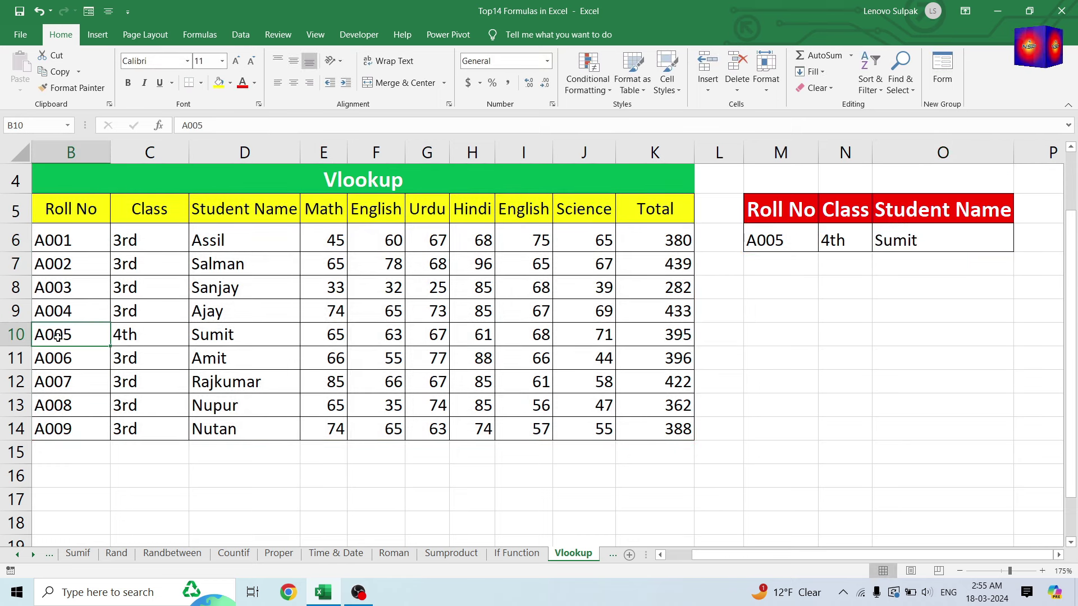
left_click(153, 335)
left_click(241, 337)
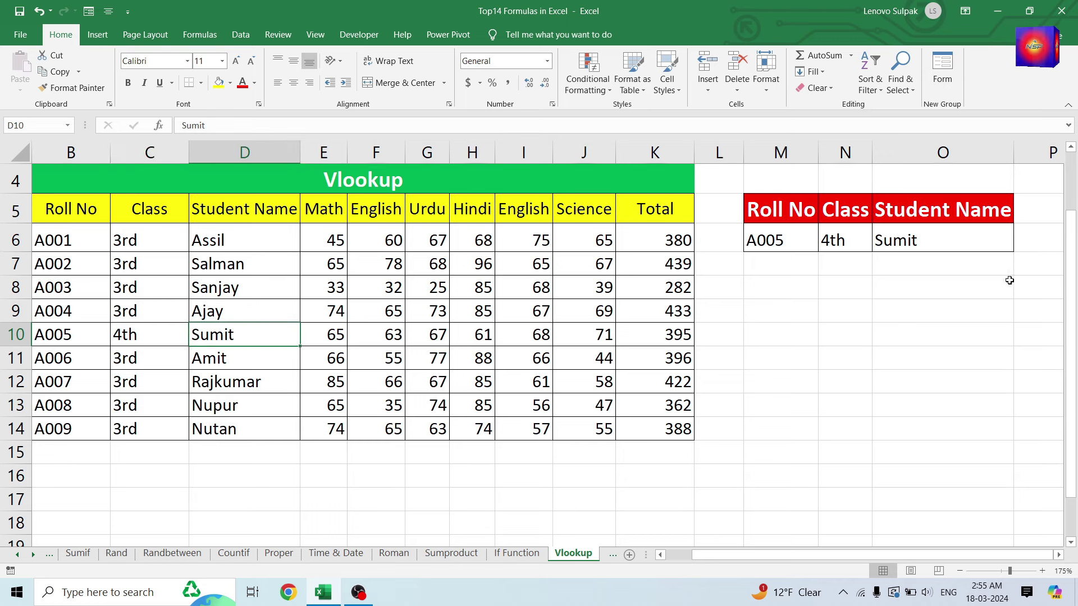
left_click(33, 554)
left_click(600, 545)
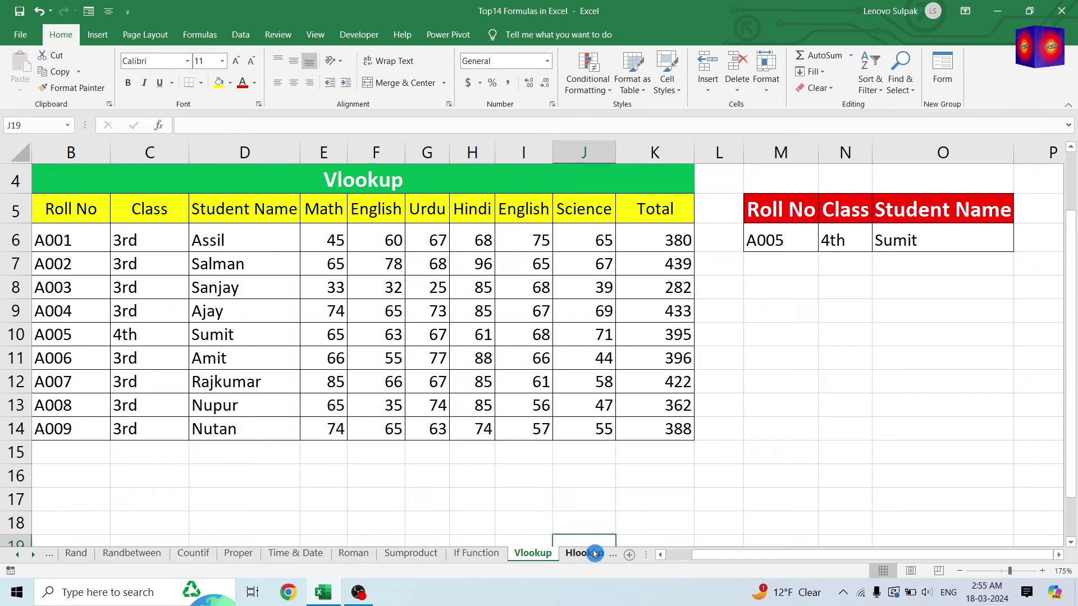
Step: Open the Hlookup sheet and look over the Roll No, Class and Total Marks cells
left_click(589, 553)
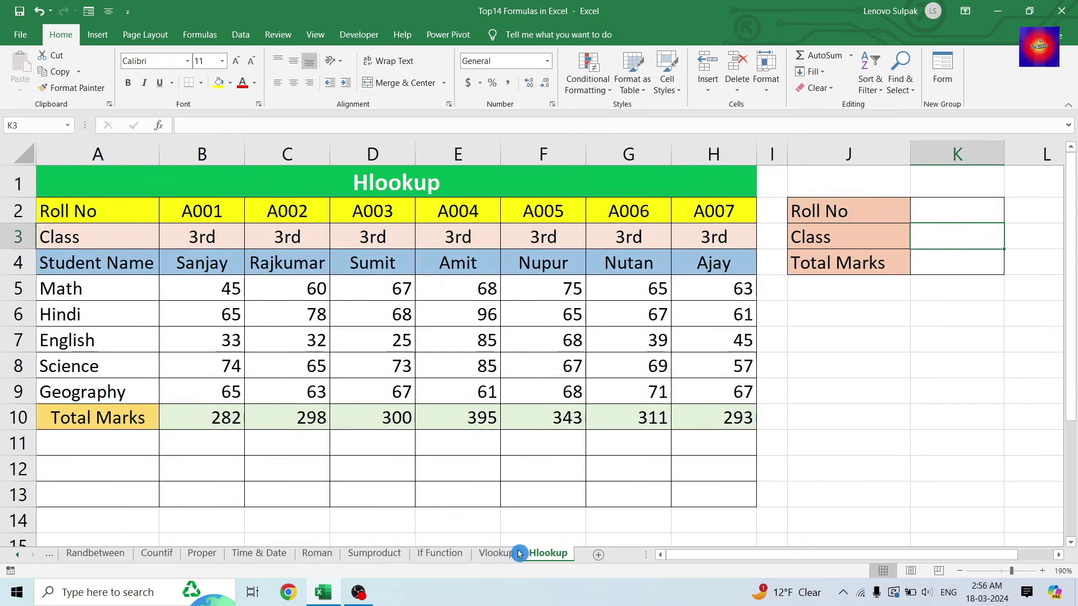
left_click(488, 555)
left_click(544, 558)
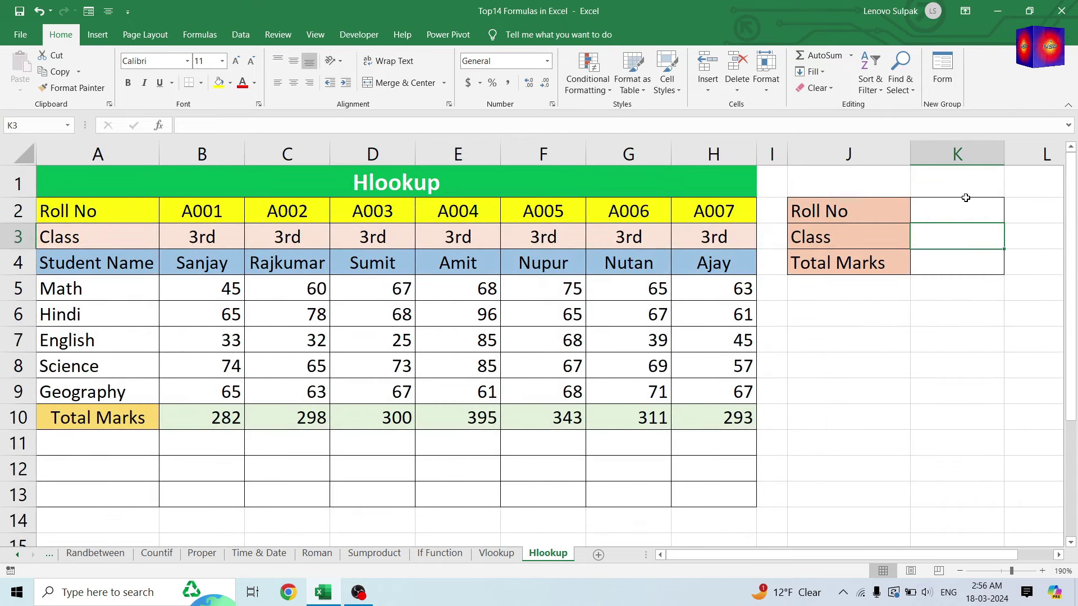
left_click(961, 218)
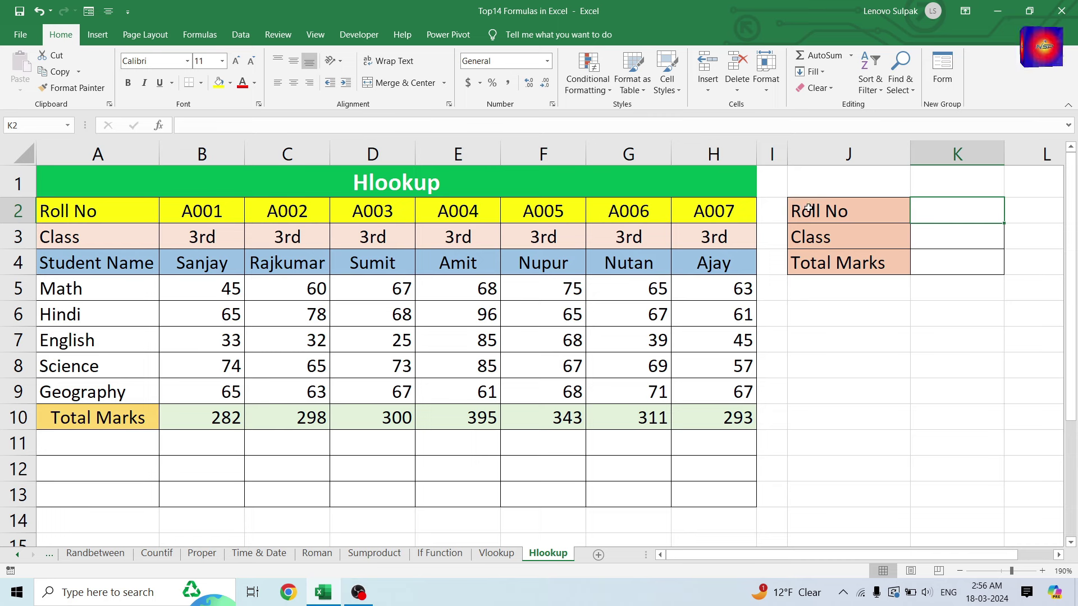
left_click(933, 233)
left_click(932, 264)
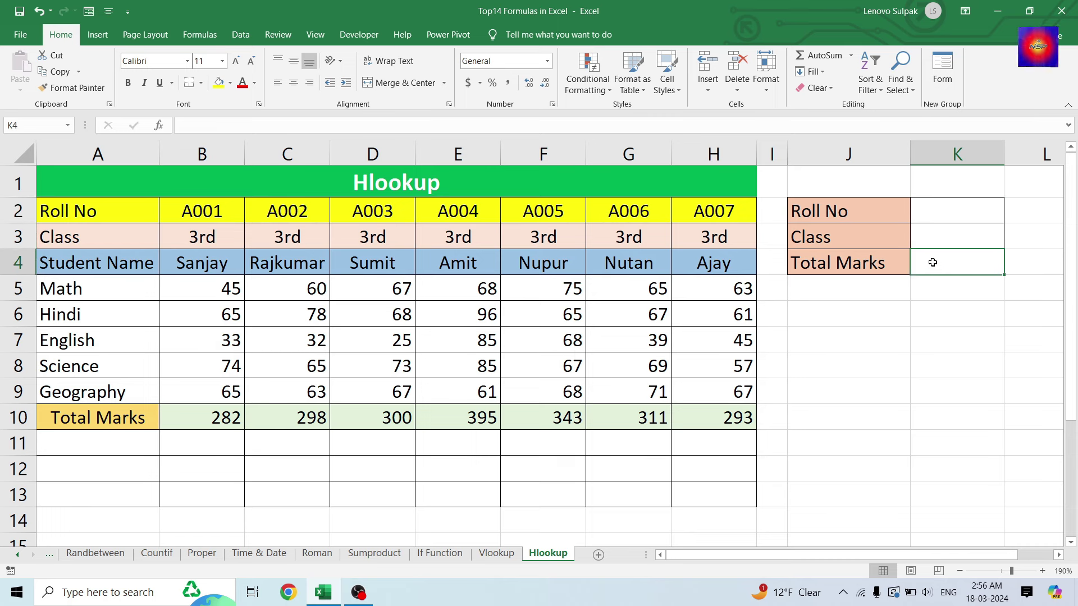
left_click(939, 213)
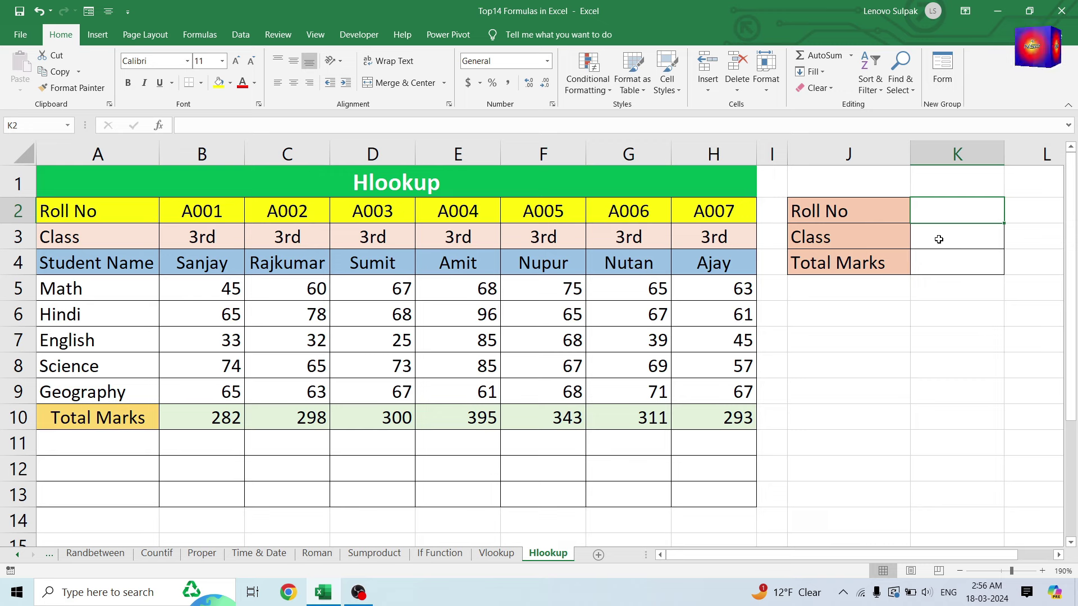
Step: Enter =HLOOKUP(K2,A2:H10,2,0) in K3 to look up the class
left_click(938, 240)
type("=")
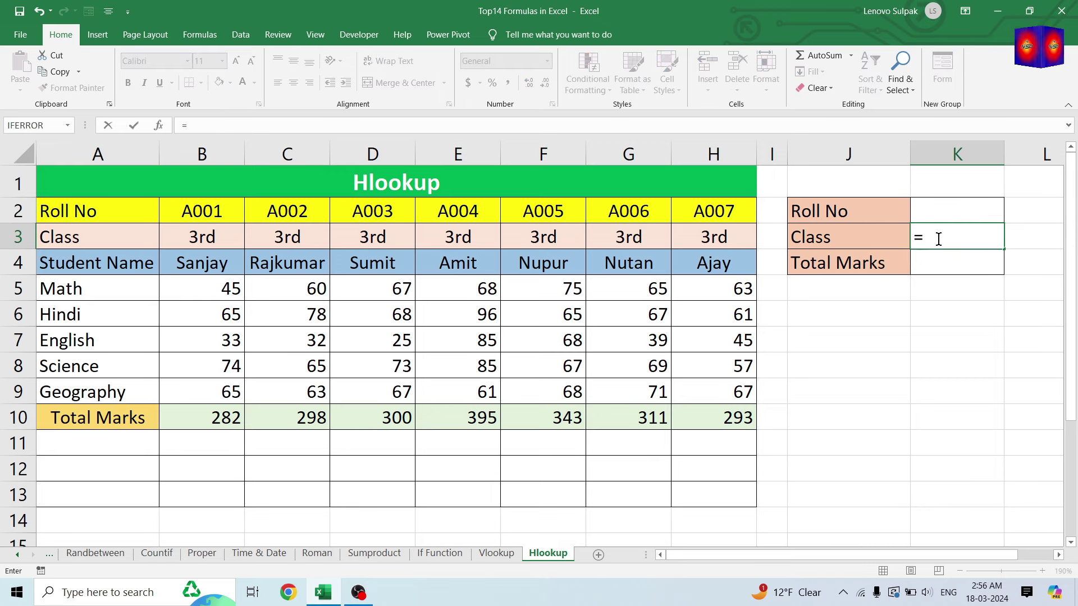
type("h")
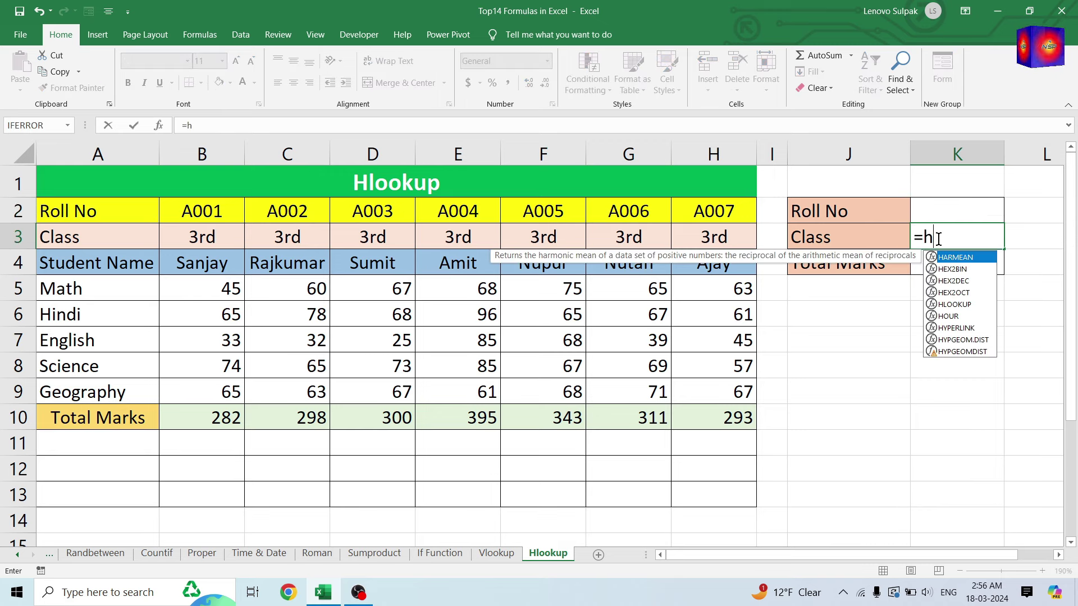
type("loo")
key("Tab")
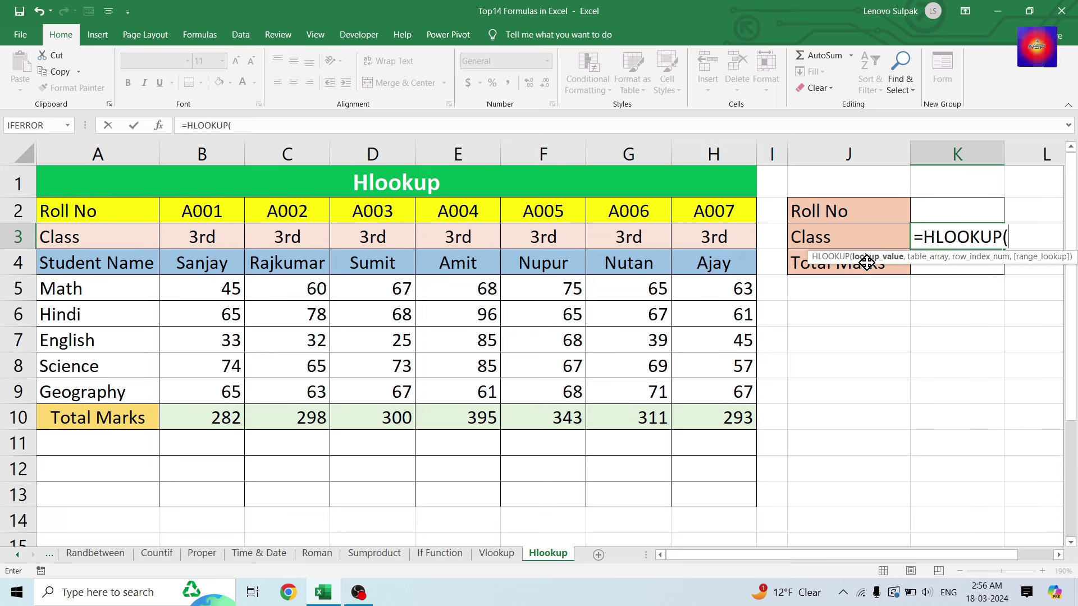
left_click(941, 211)
type(",")
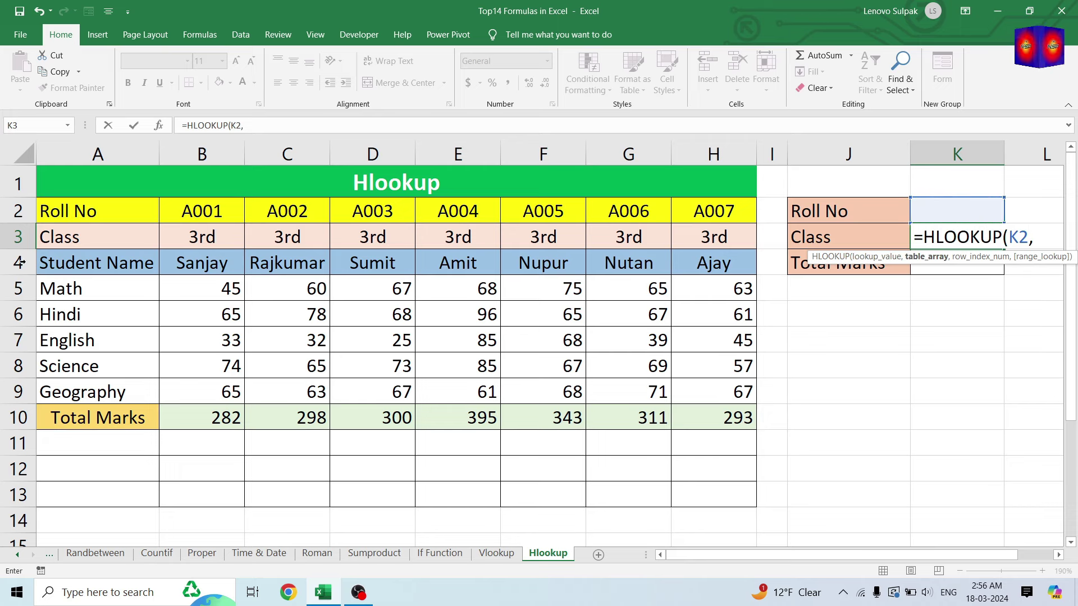
left_click_drag(61, 210, 711, 420)
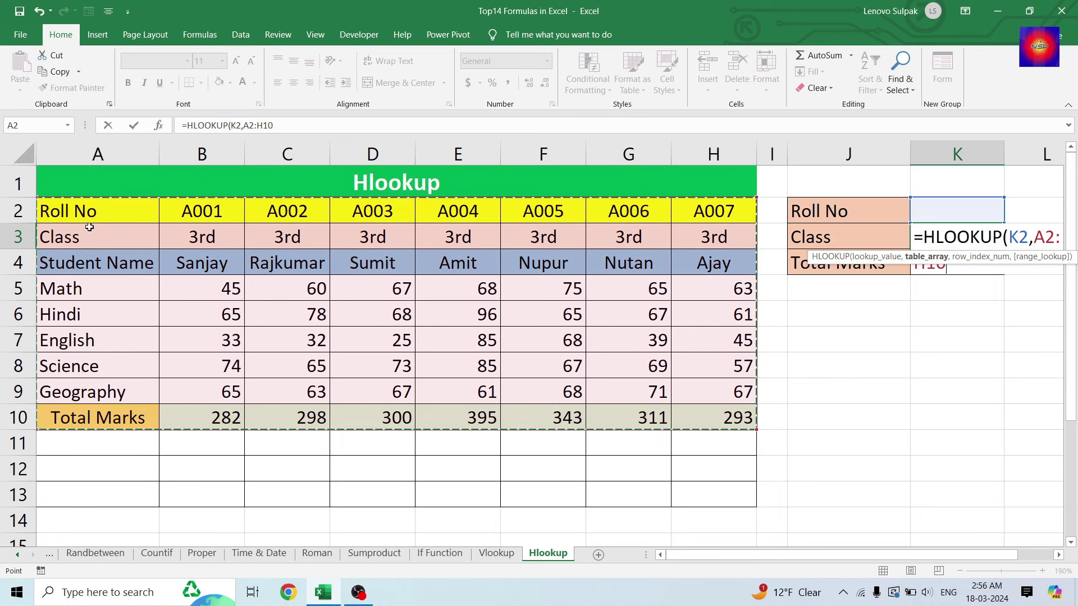
type(",2")
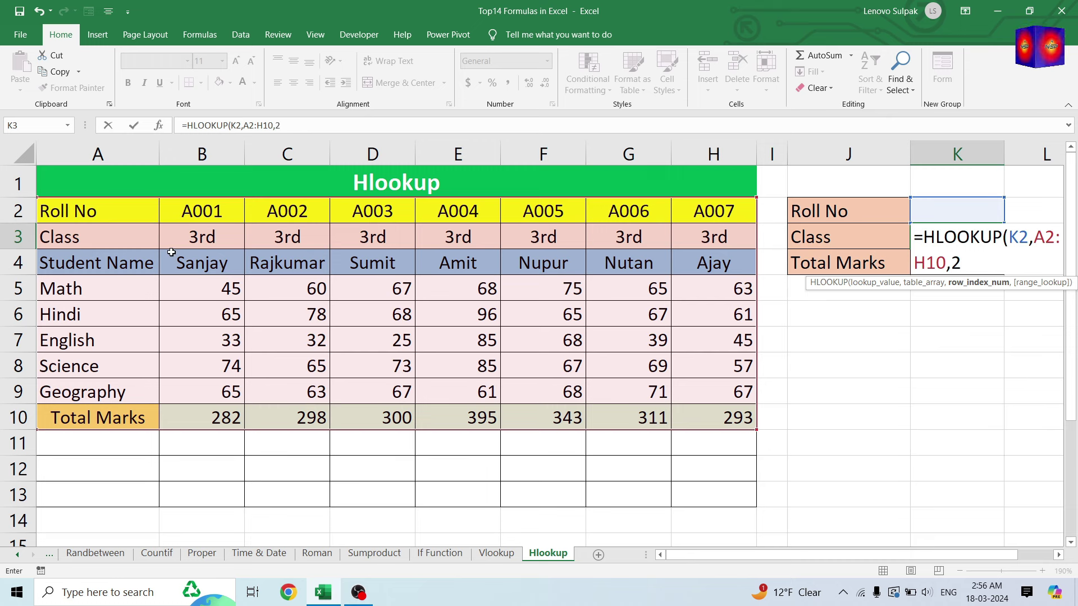
type(",")
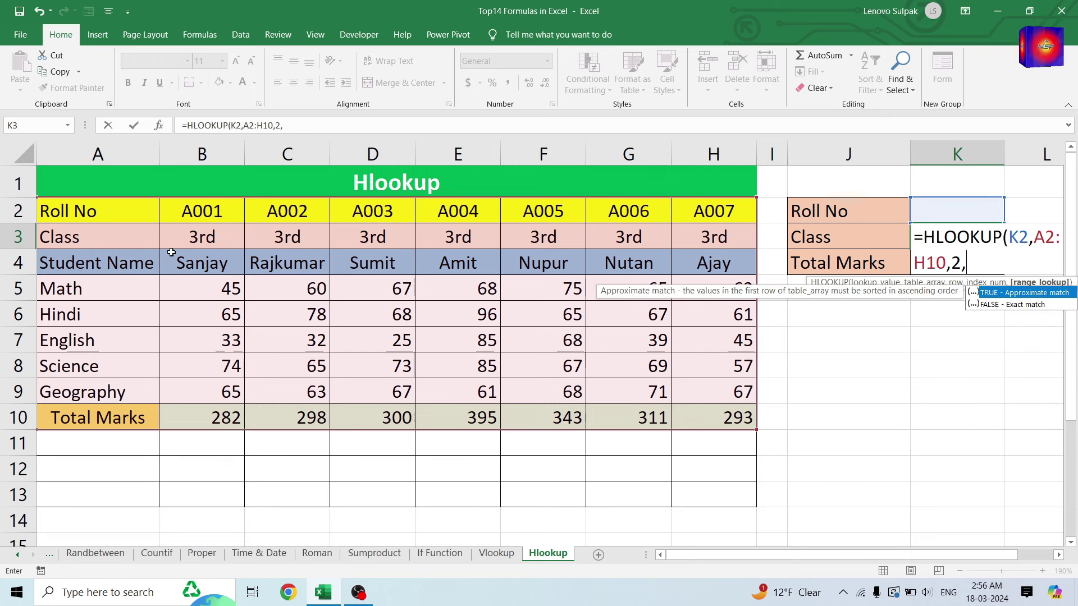
type("0)")
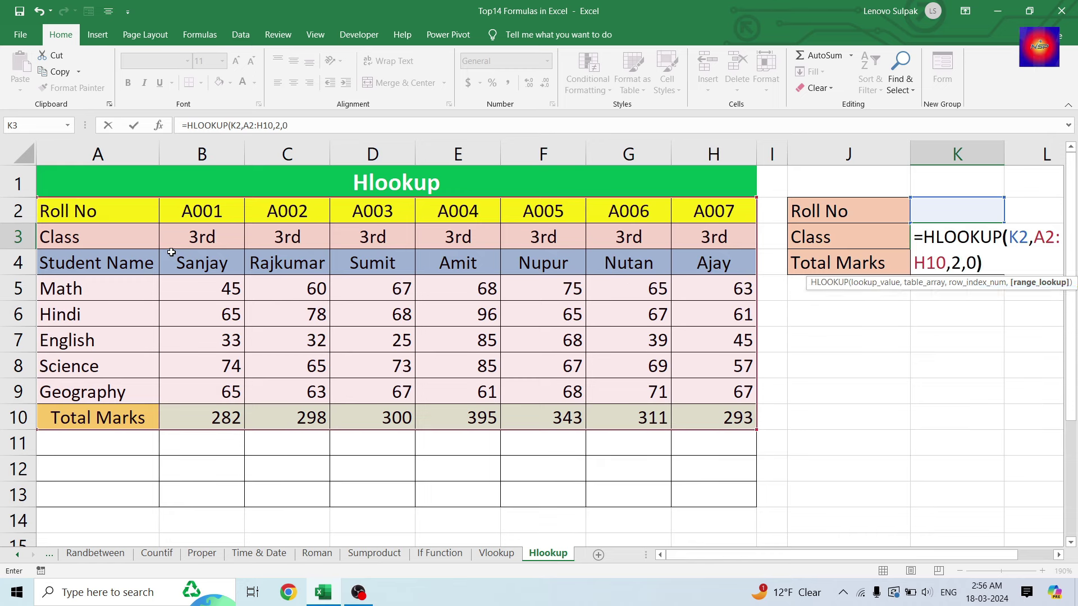
key("Return")
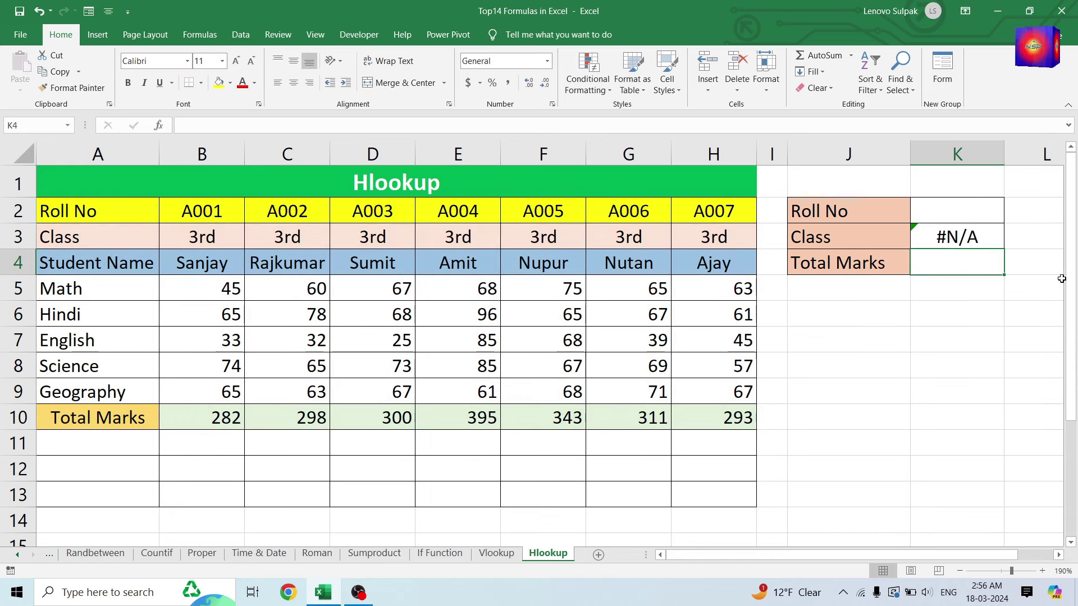
Step: Enter roll number A001 in K2
left_click(953, 209)
type("A001")
key("Return")
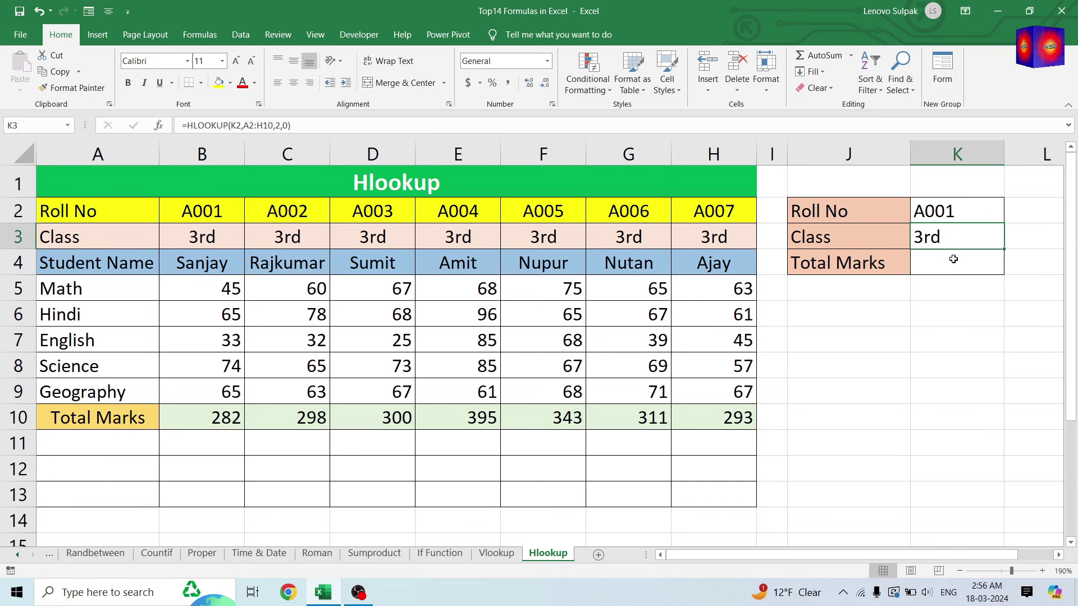
Step: Enter =HLOOKUP(K2,A2:H10,9,0) in K4 to return total marks 282
left_click(954, 259)
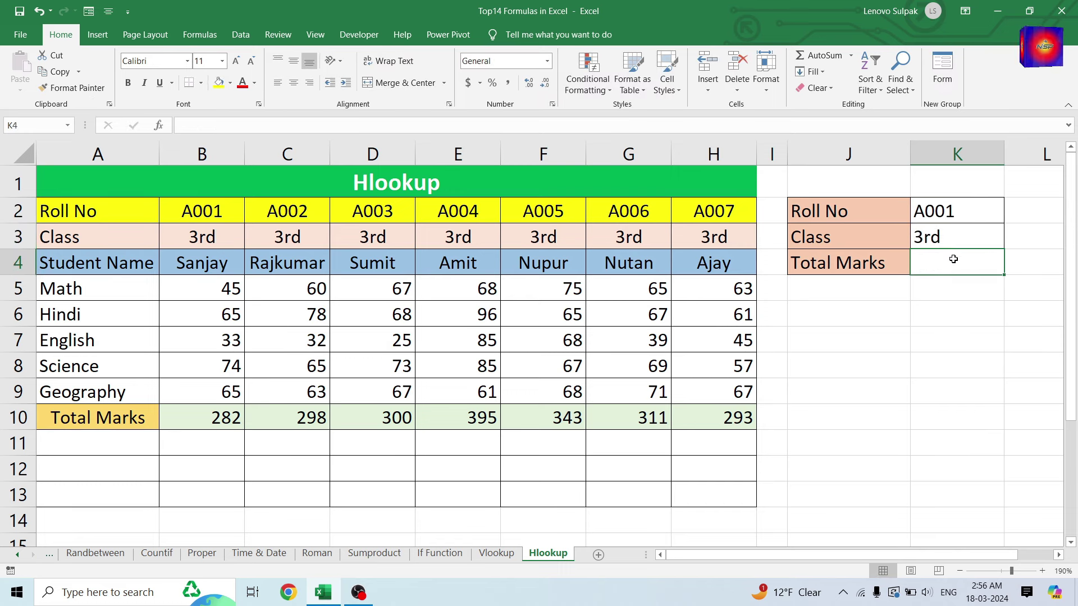
type("=")
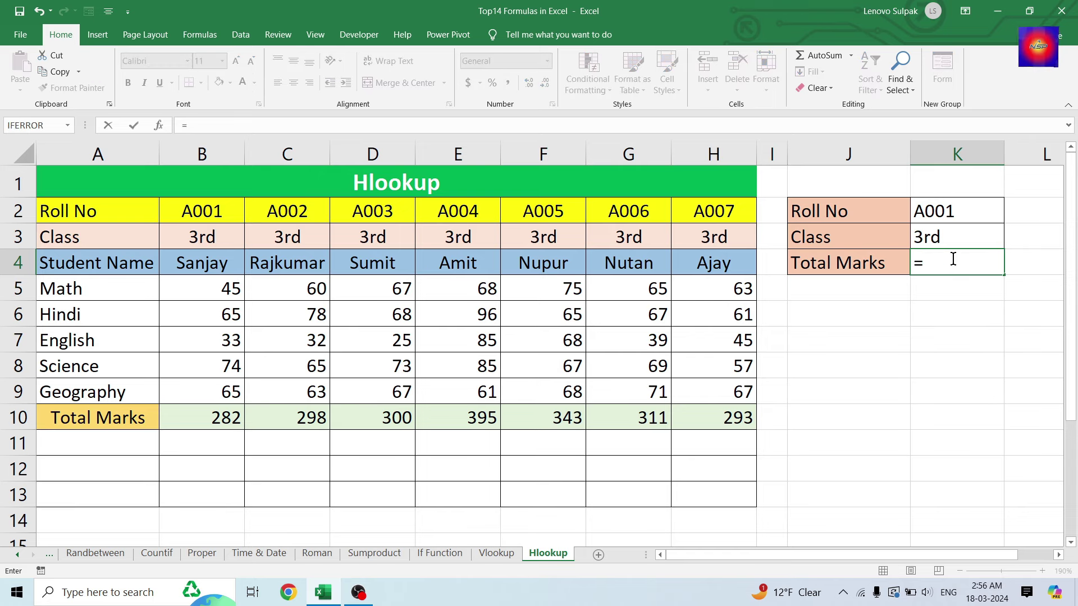
type("v")
key("BackSpace")
type("hoo")
key("BackSpace")
key("BackSpace")
type("loo")
key("Tab")
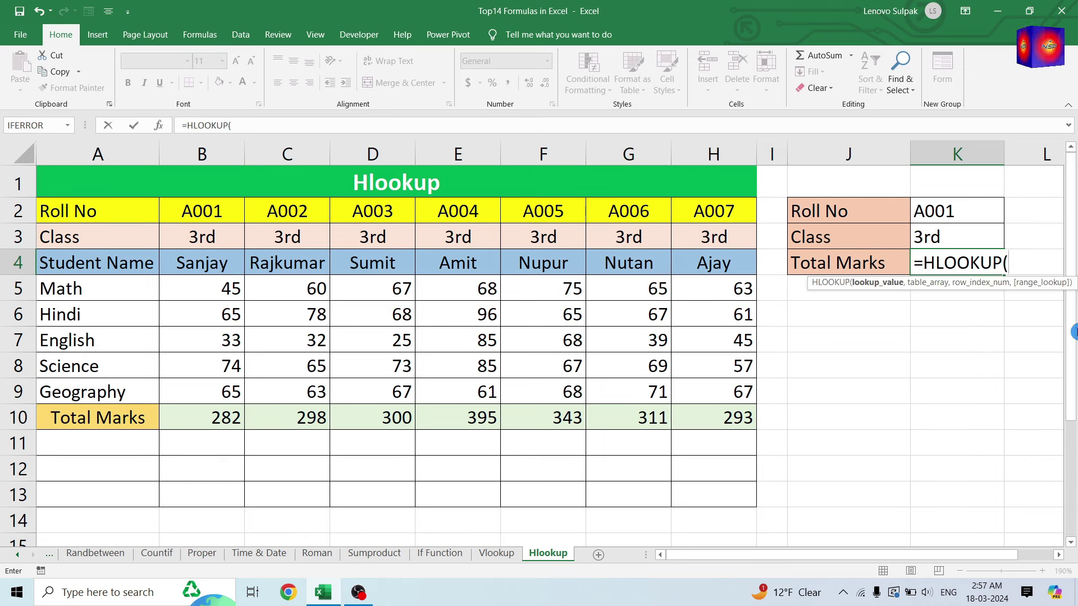
left_click(953, 210)
type(",")
left_click_drag(82, 209, 748, 409)
type(",")
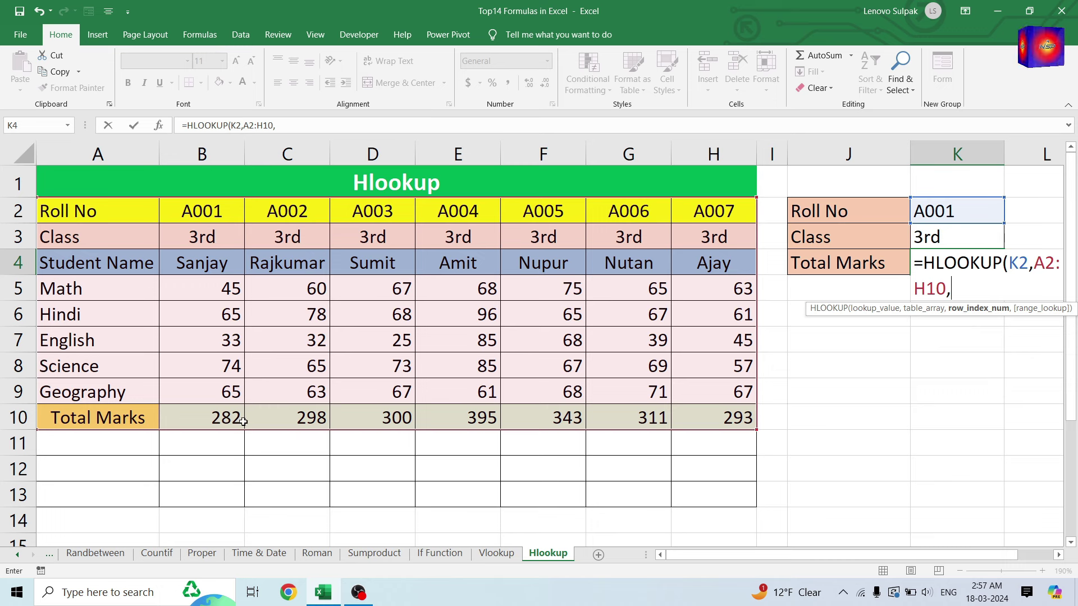
type("9")
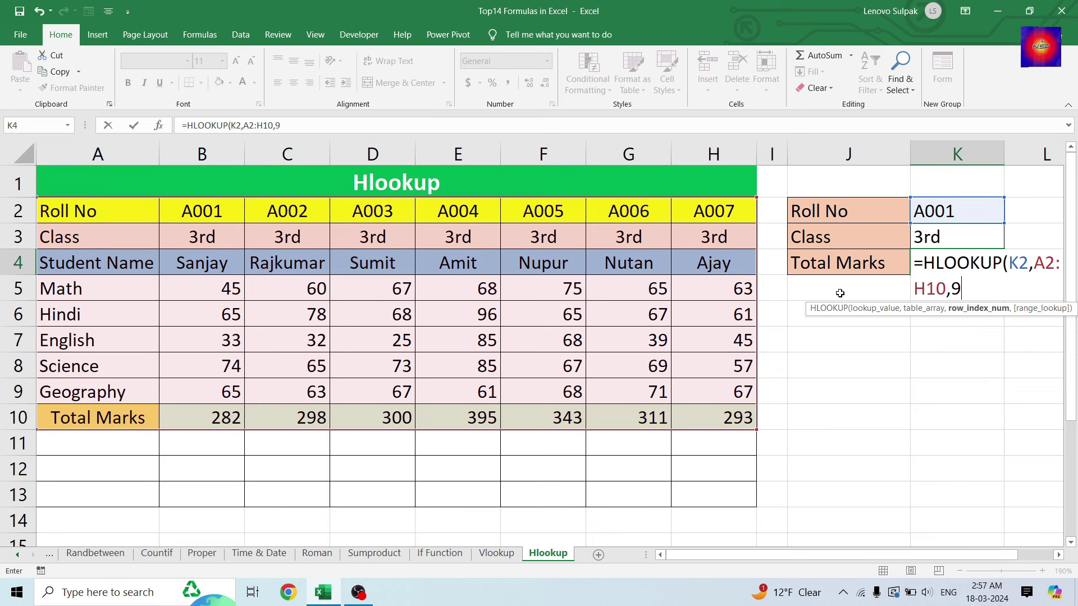
type(",0")
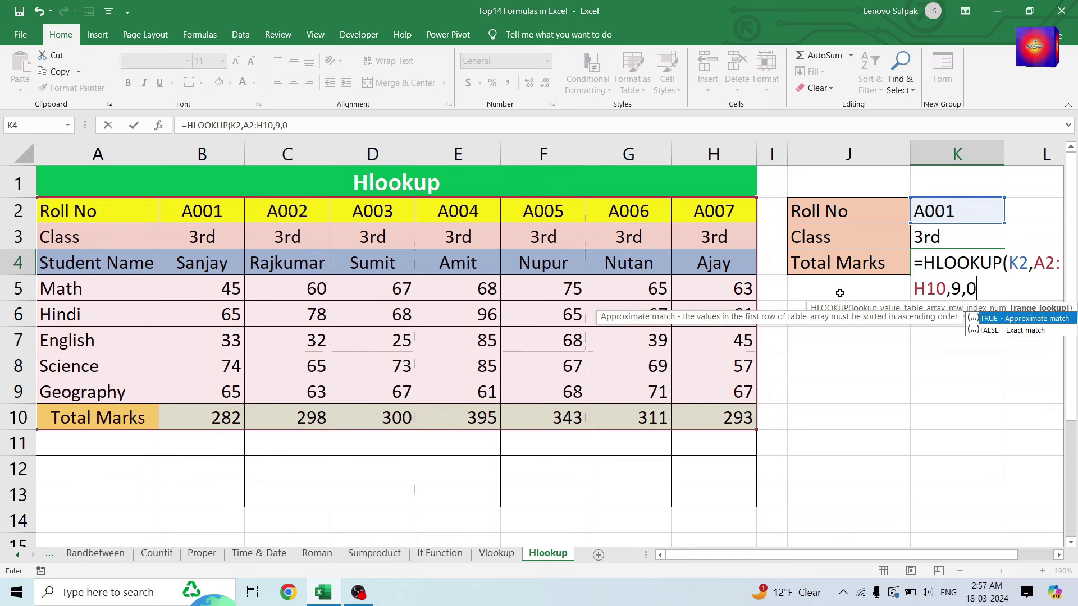
type(")")
key("Return")
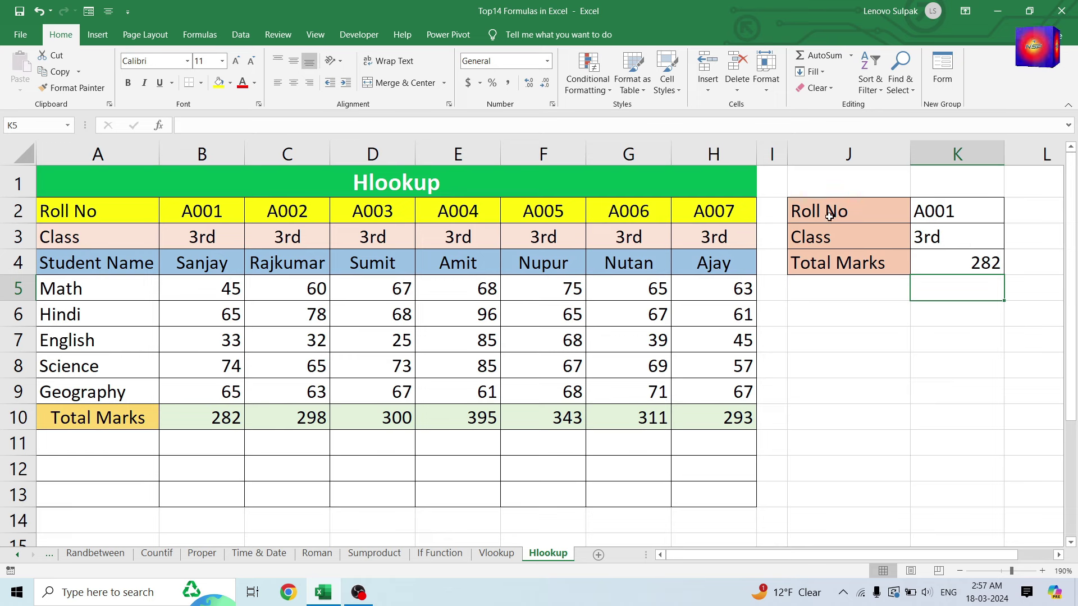
Step: Change the roll number in K2 from A001 to A005 and verify total 343 against F10
left_click(818, 218)
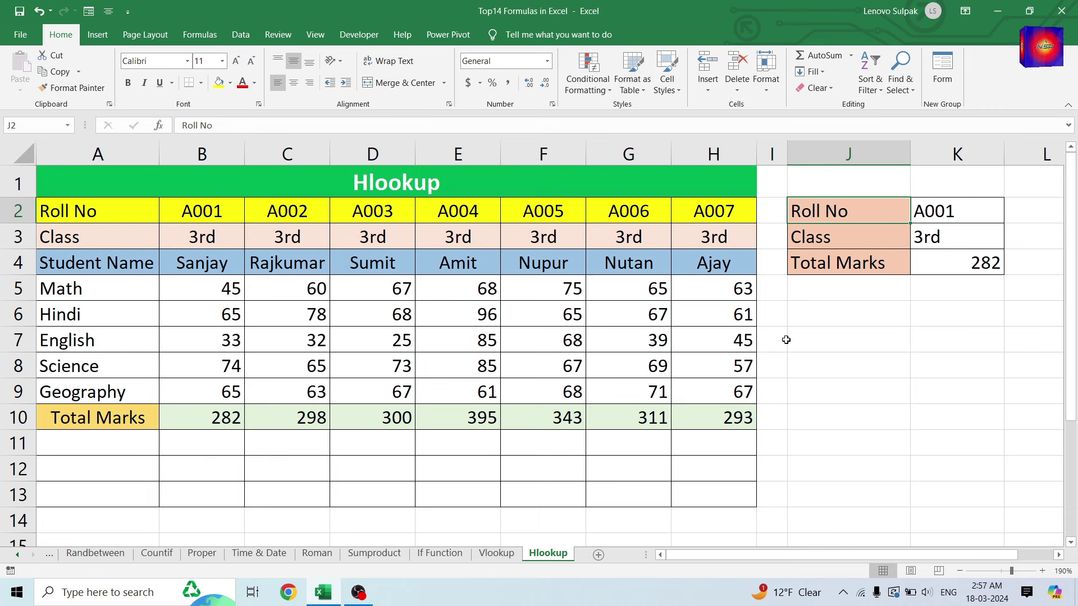
left_click(952, 212)
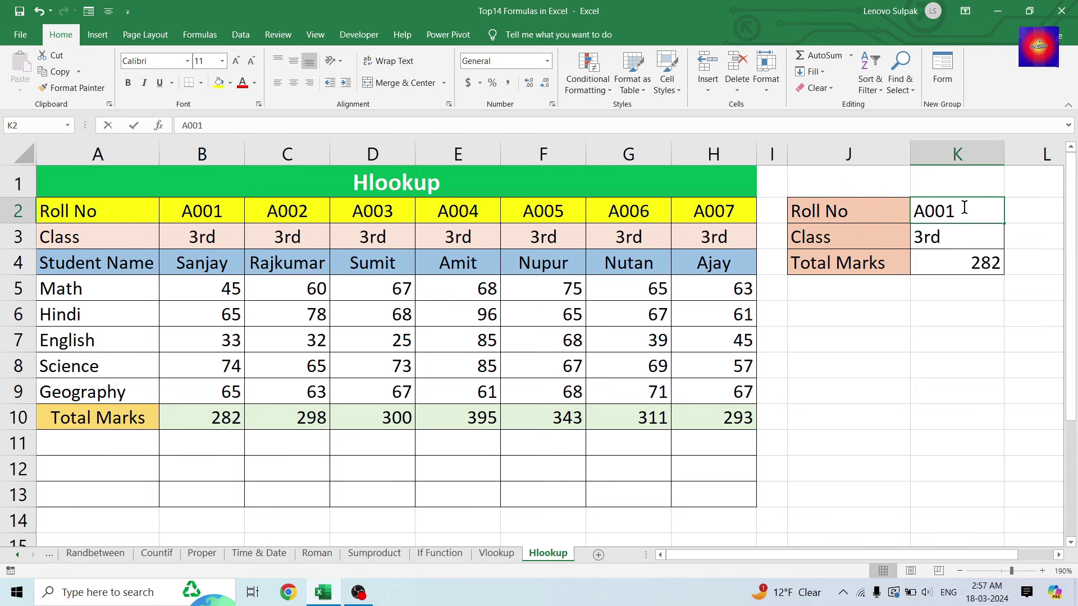
double_click(964, 208)
key("BackSpace")
type("5")
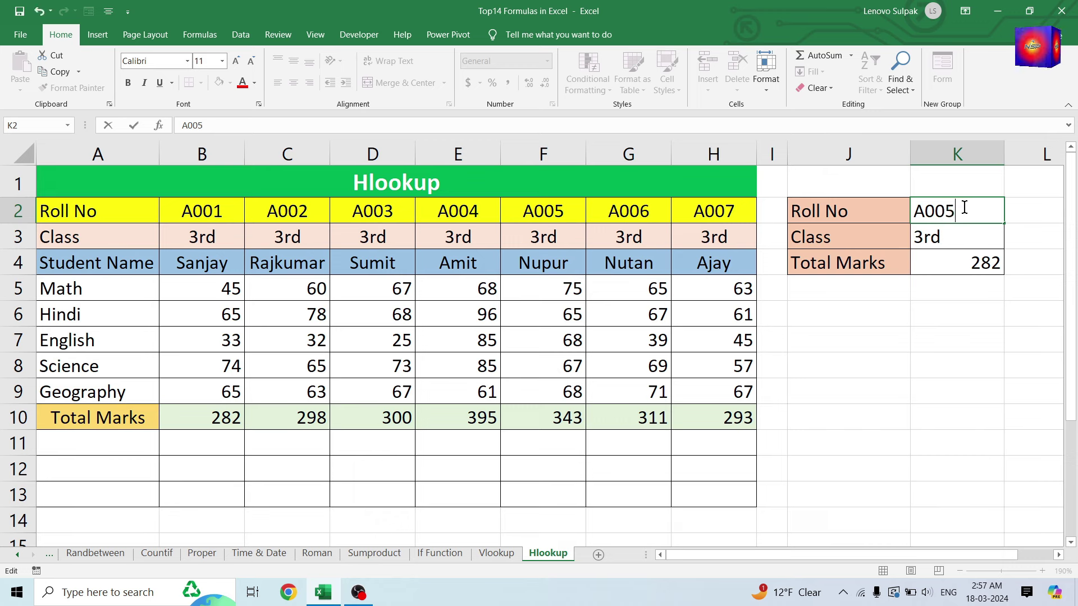
key("Return")
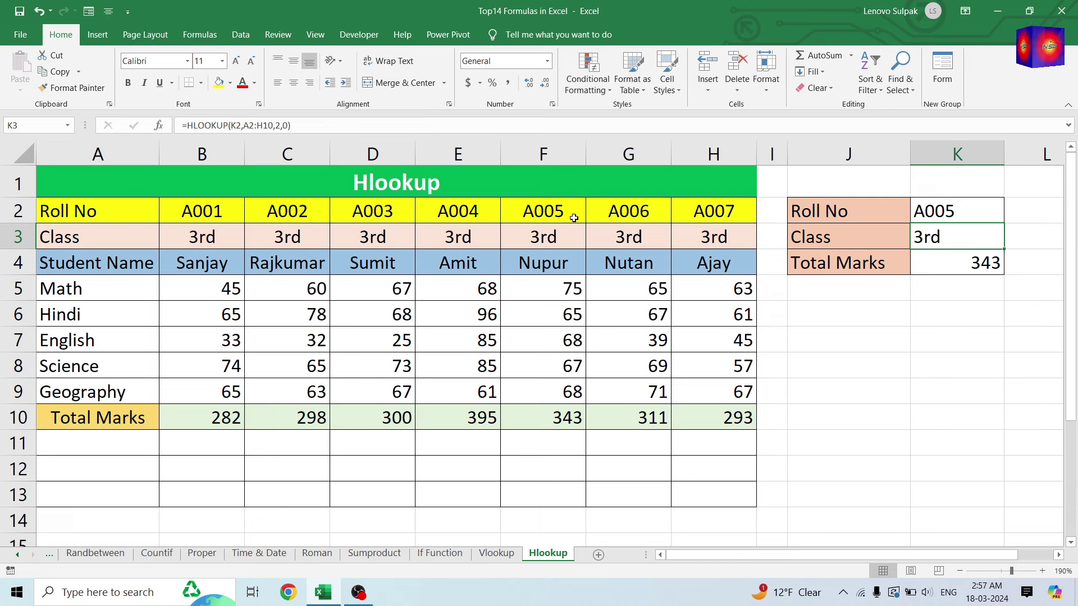
left_click(566, 422)
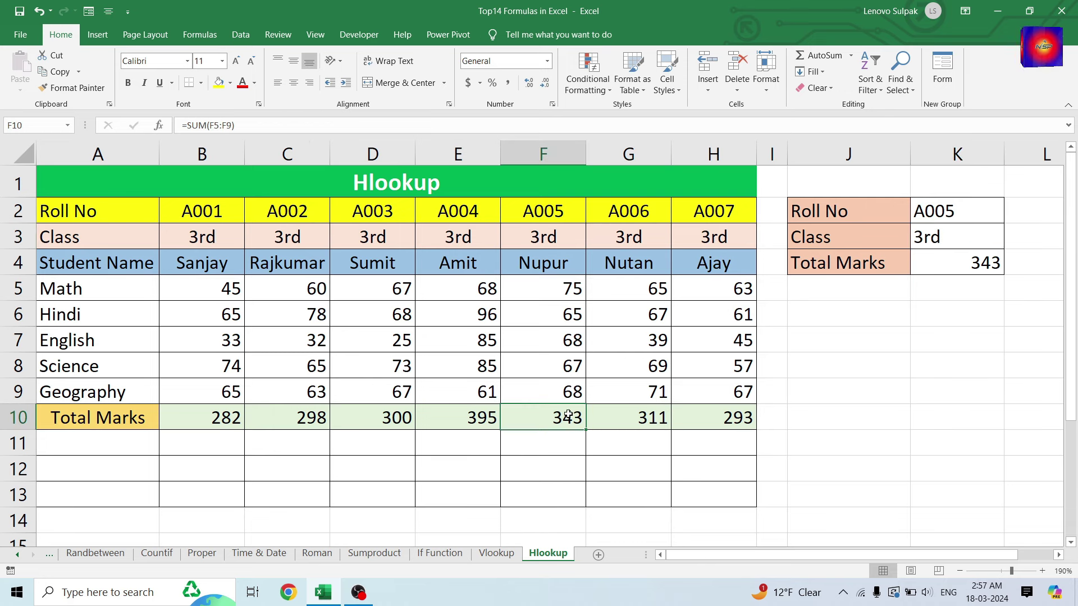